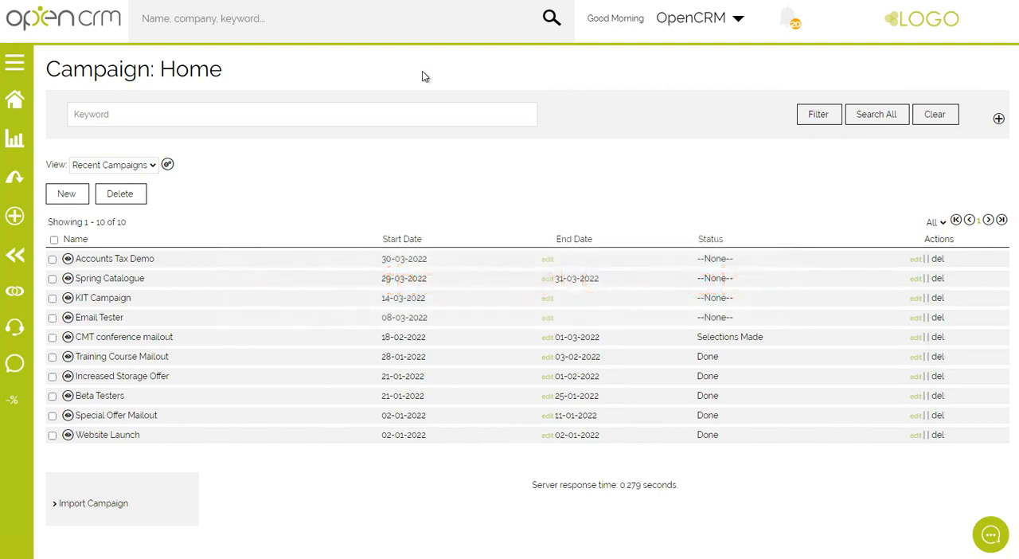
Create and save a campaign named Webinar with the end date 29-07-2022 and the status In Progress.
click(67, 193)
click(298, 168)
text(Webinar)
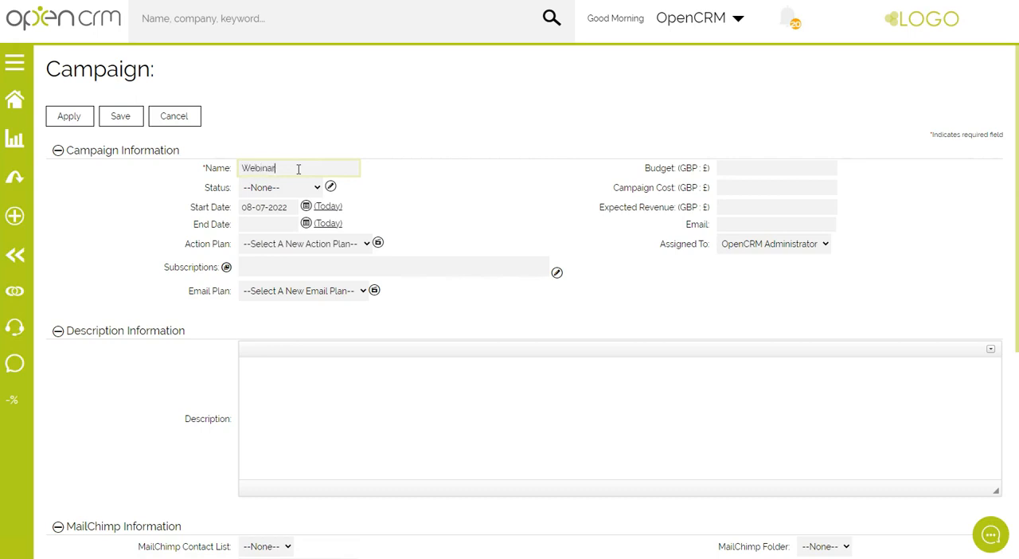
click(305, 224)
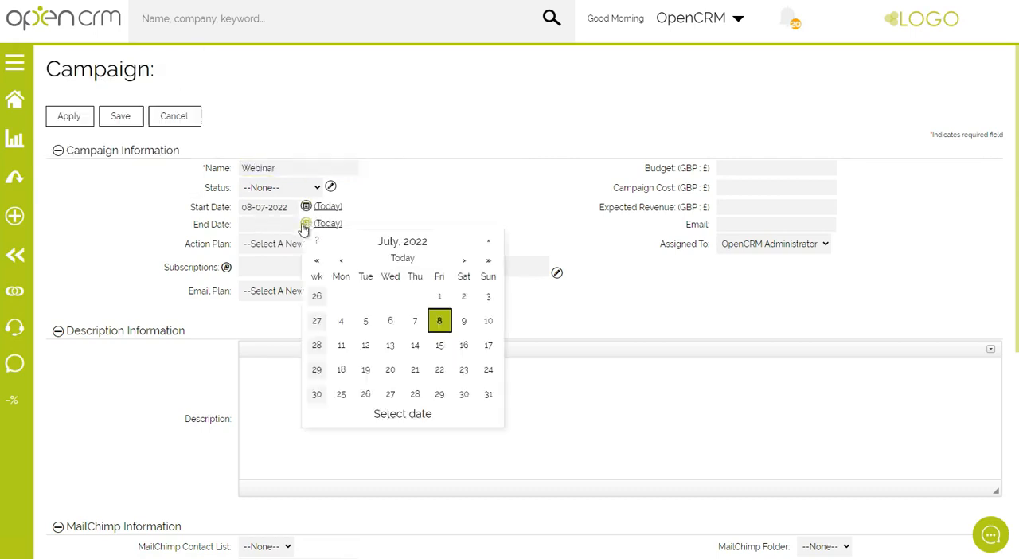
click(439, 393)
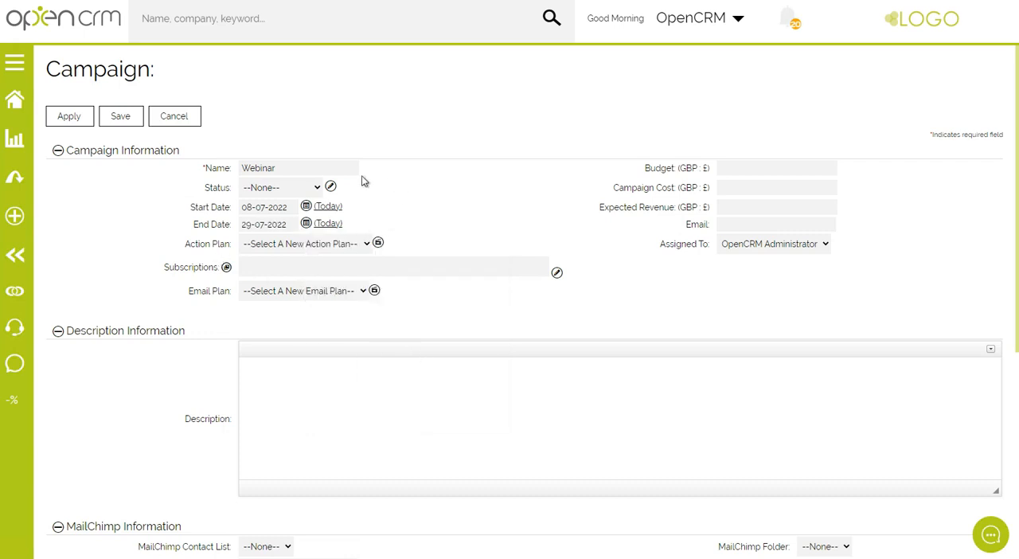
click(278, 189)
click(274, 236)
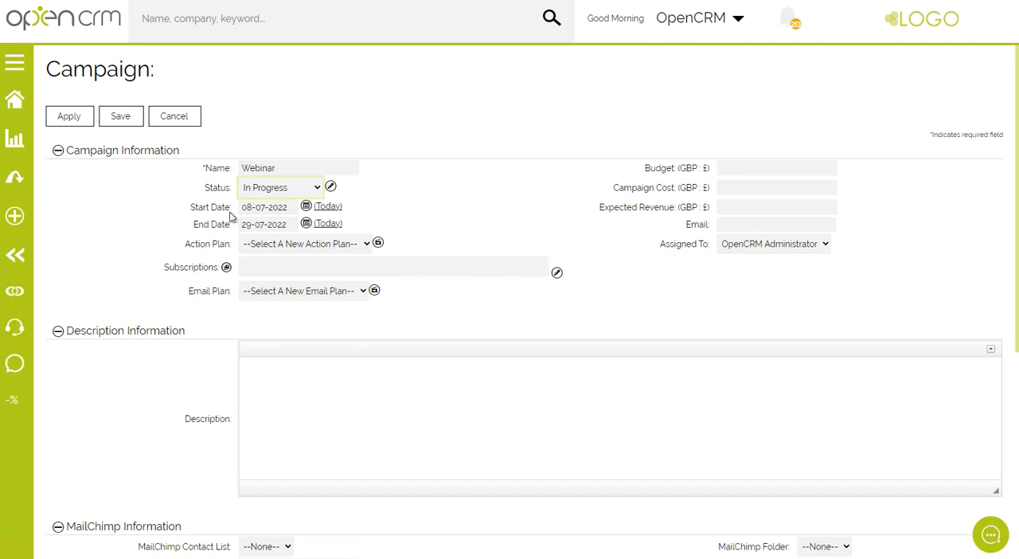
click(124, 118)
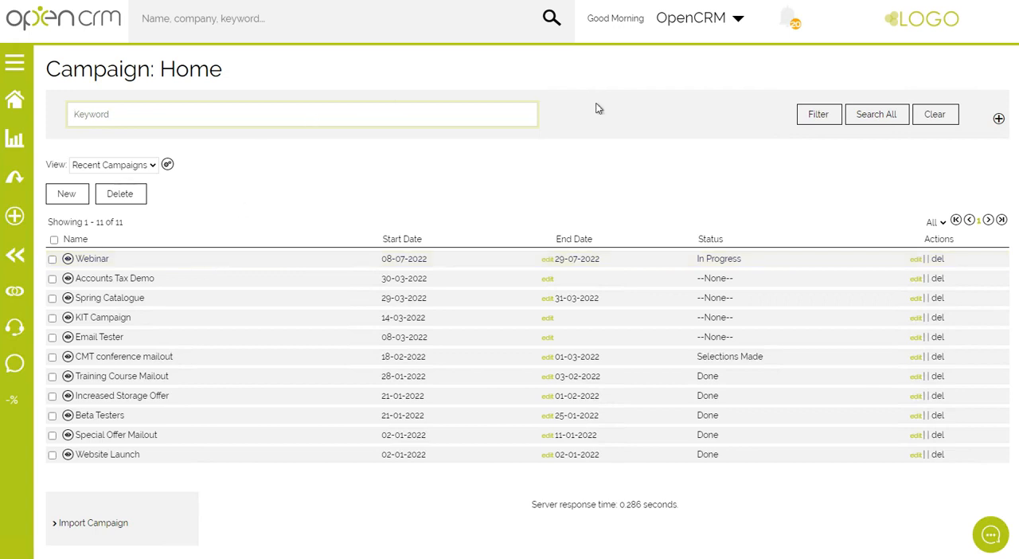
Start a new email template from the Email Templates area of the system settings.
click(701, 24)
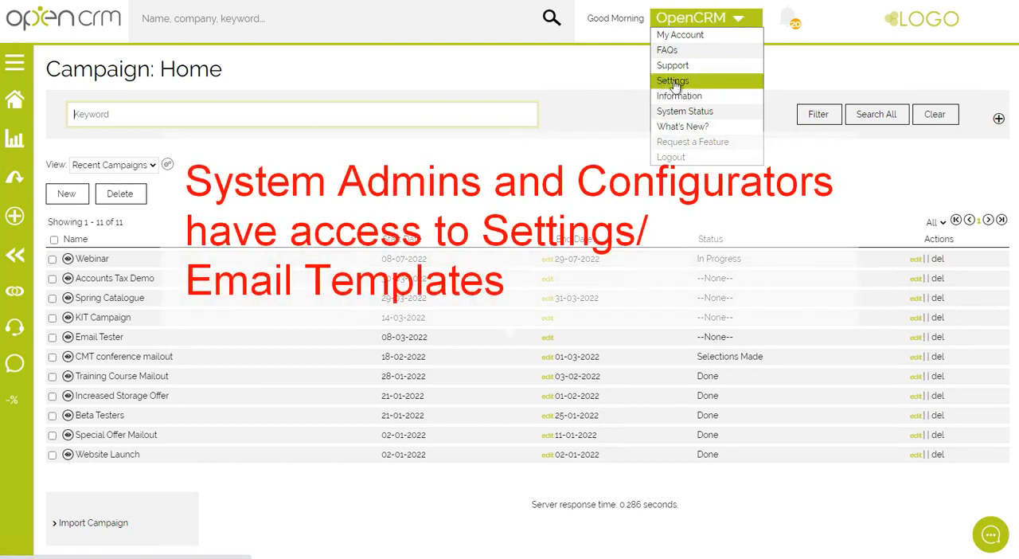
click(673, 82)
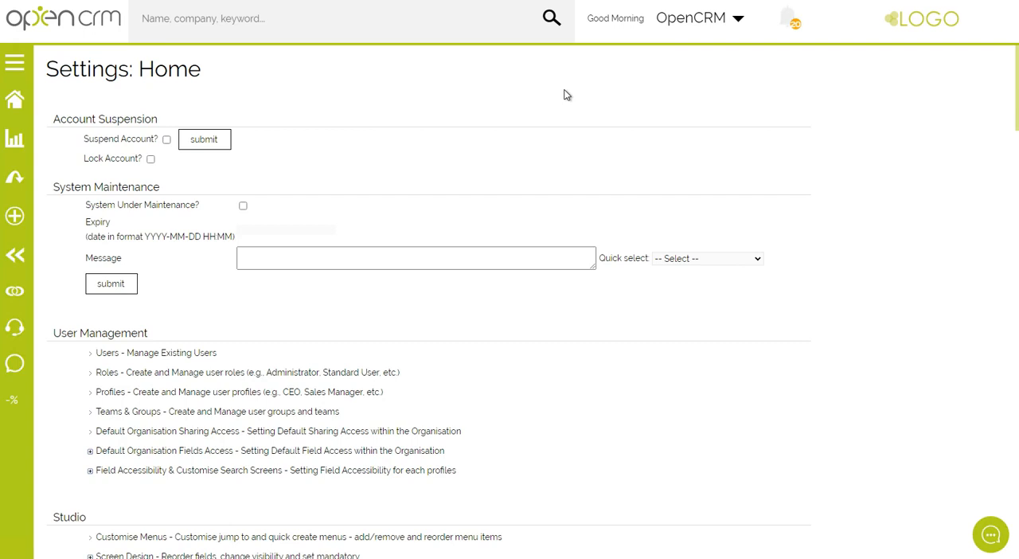
scroll(566, 95, down, 5)
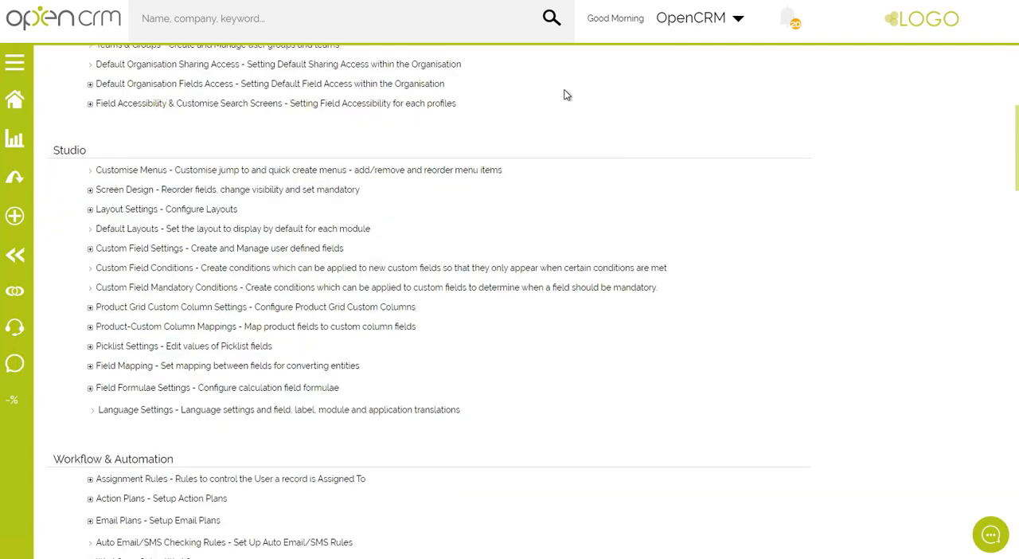
scroll(566, 94, down, 4)
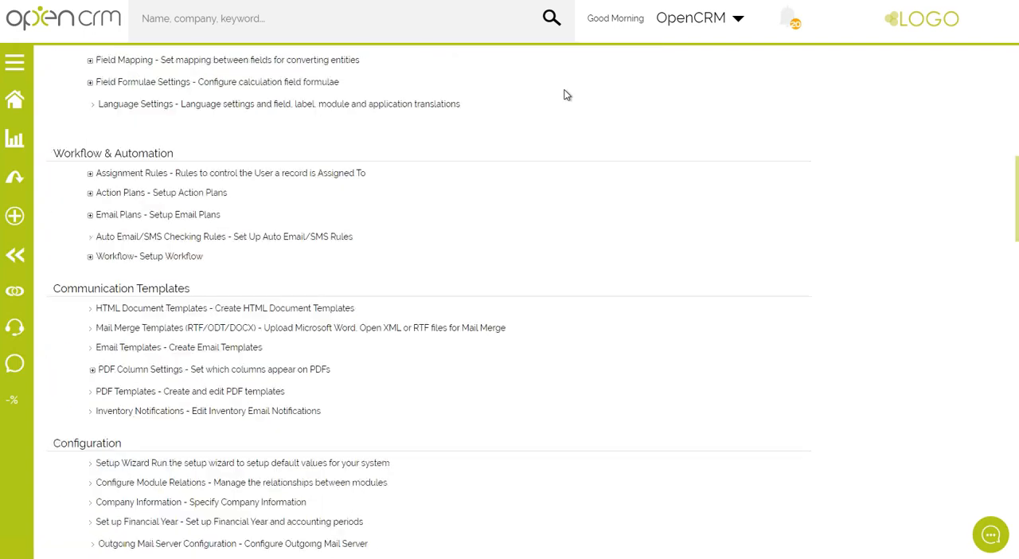
click(124, 350)
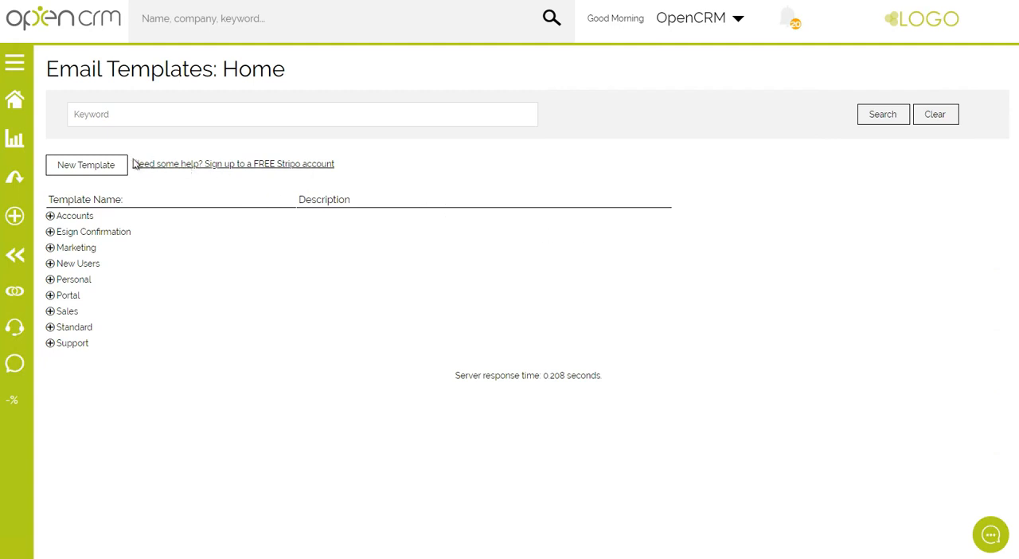
click(85, 167)
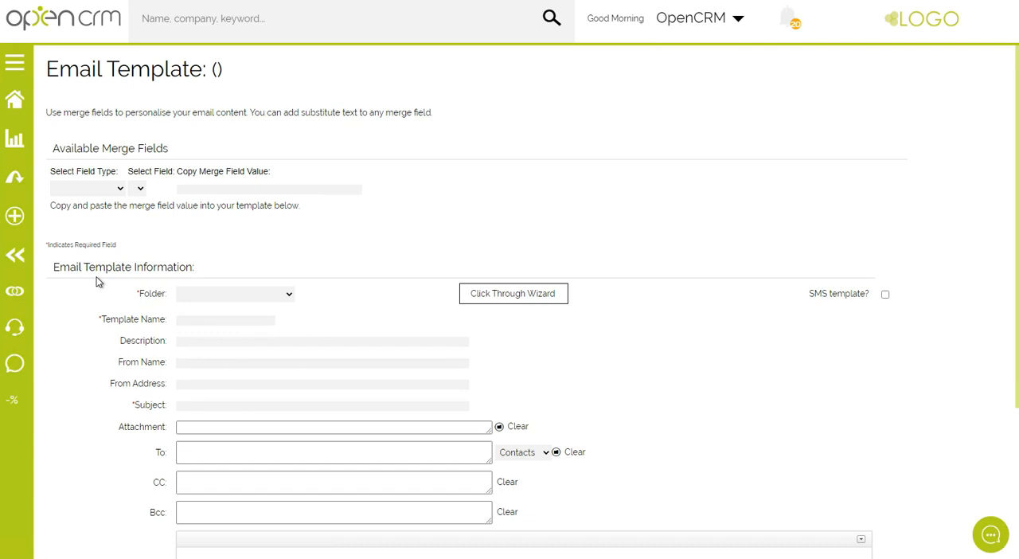
Write "Here is a new email" as the body of the new email template.
scroll(96, 281, down, 3)
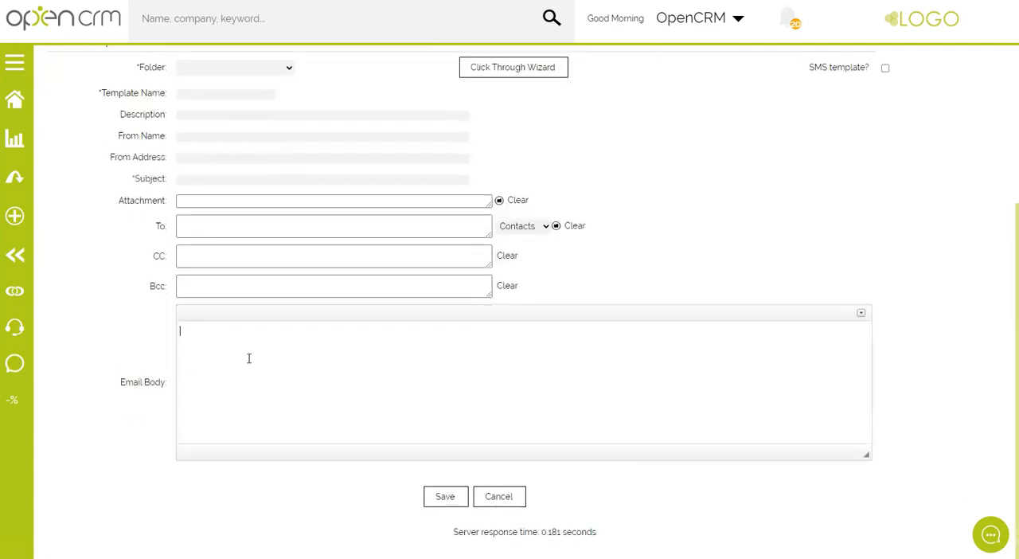
click(248, 358)
text(Here is a new email)
Assign the email template to the Marketing folder and name it Webinar.
click(245, 70)
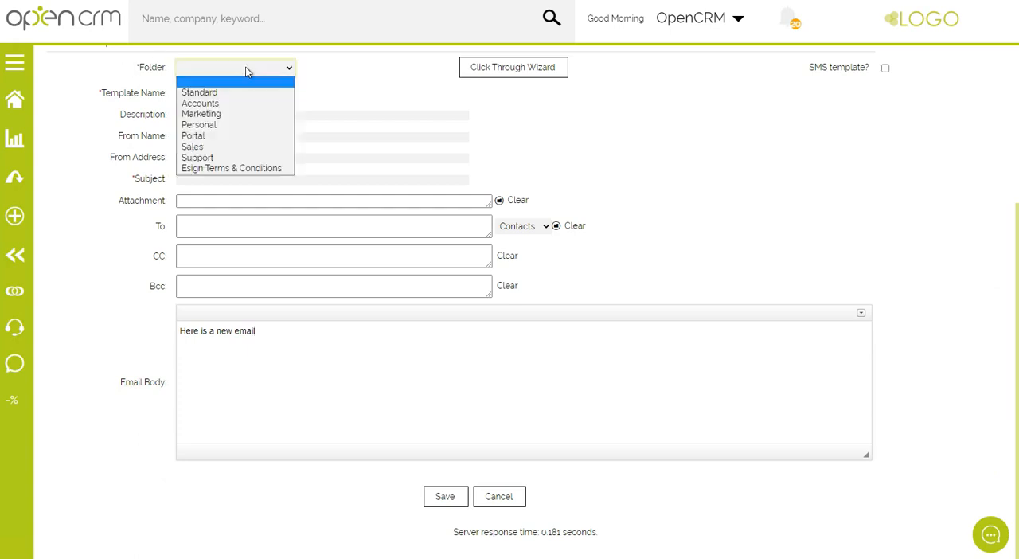
click(191, 114)
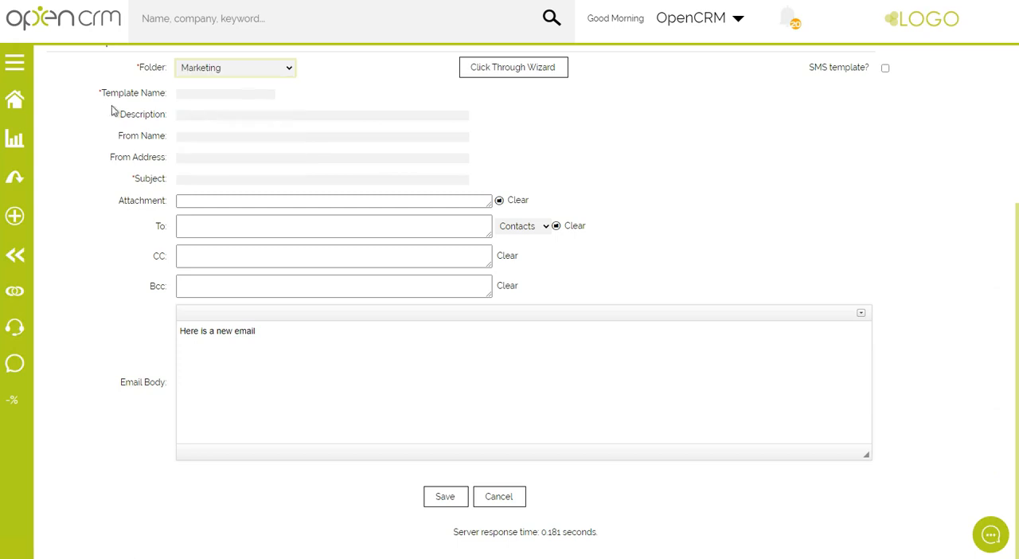
click(209, 93)
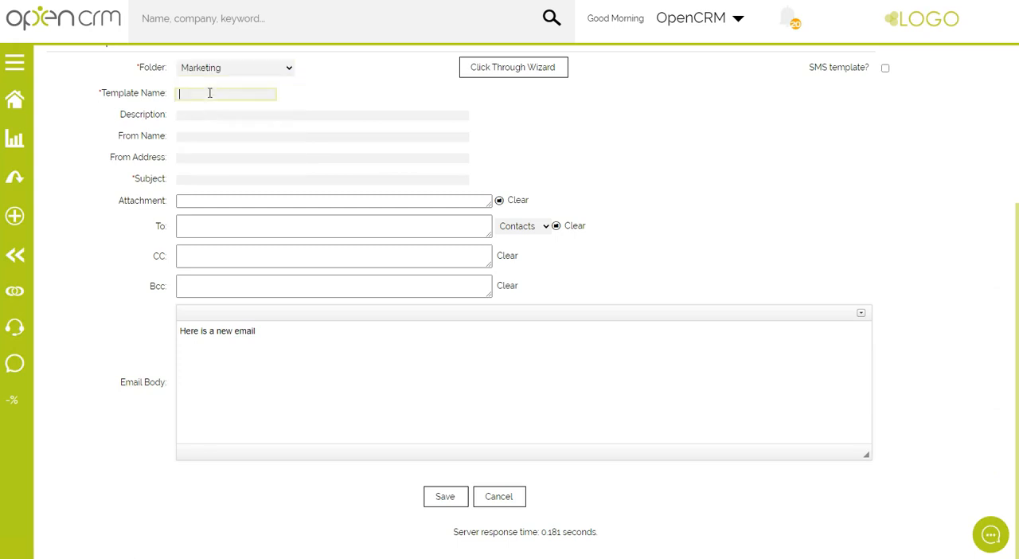
text(Webinar)
Set the email template's subject to "OpenCRM Webinar".
click(196, 179)
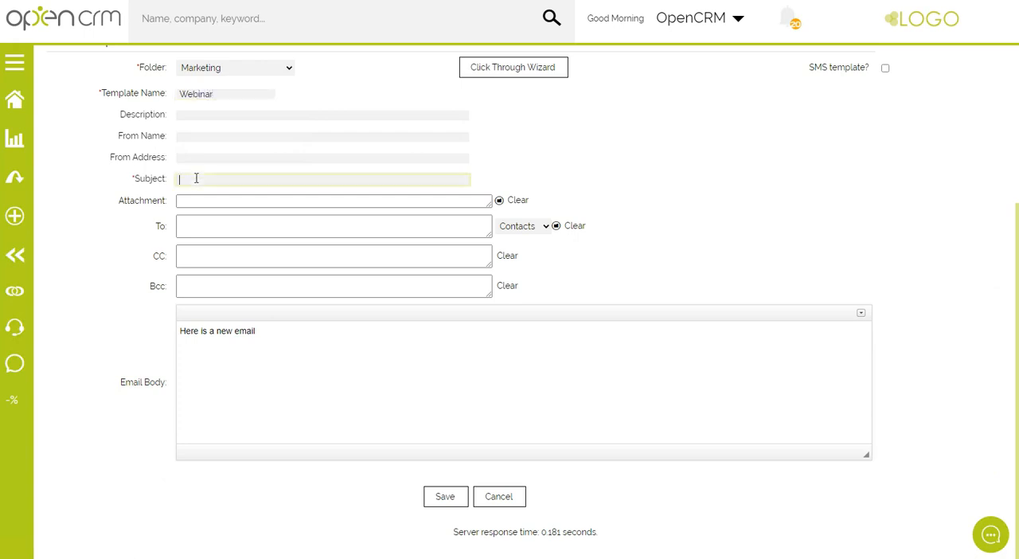
text(OpenCRM Webinar)
Set the template's From Name to "OpenCRM Marketing" and enter the marketing e-mail as its From Address.
click(191, 135)
click(190, 157)
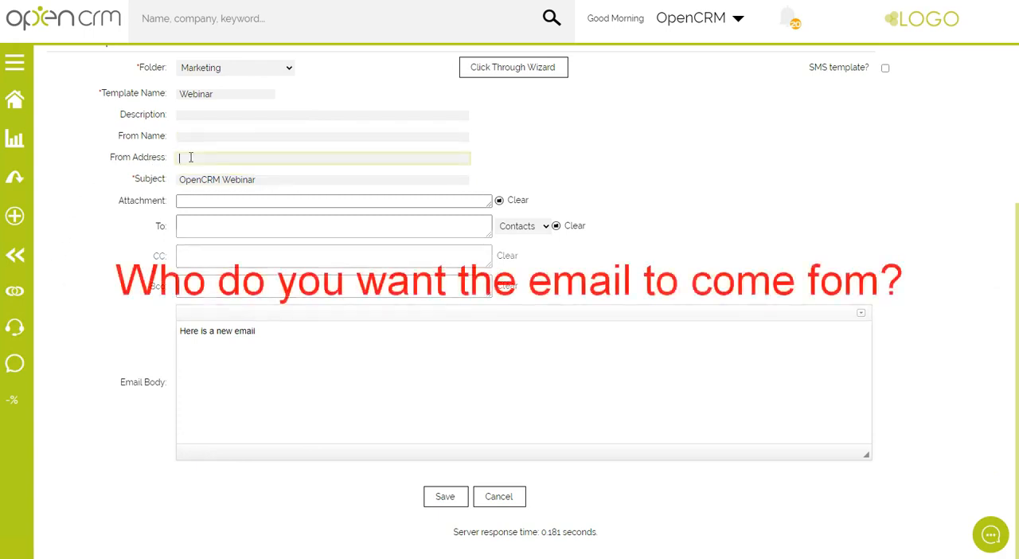
click(194, 135)
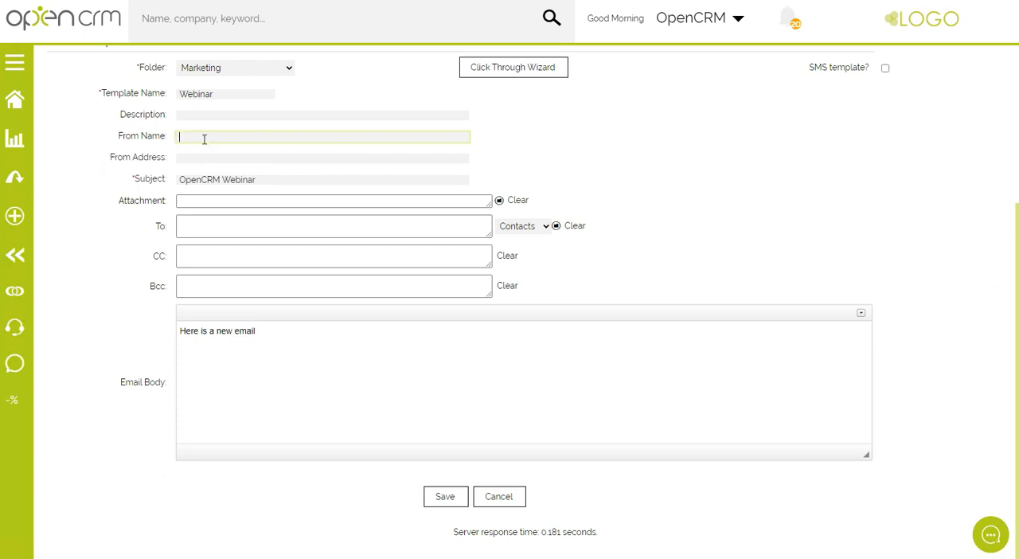
text(OpenCRM Marketing)
click(210, 157)
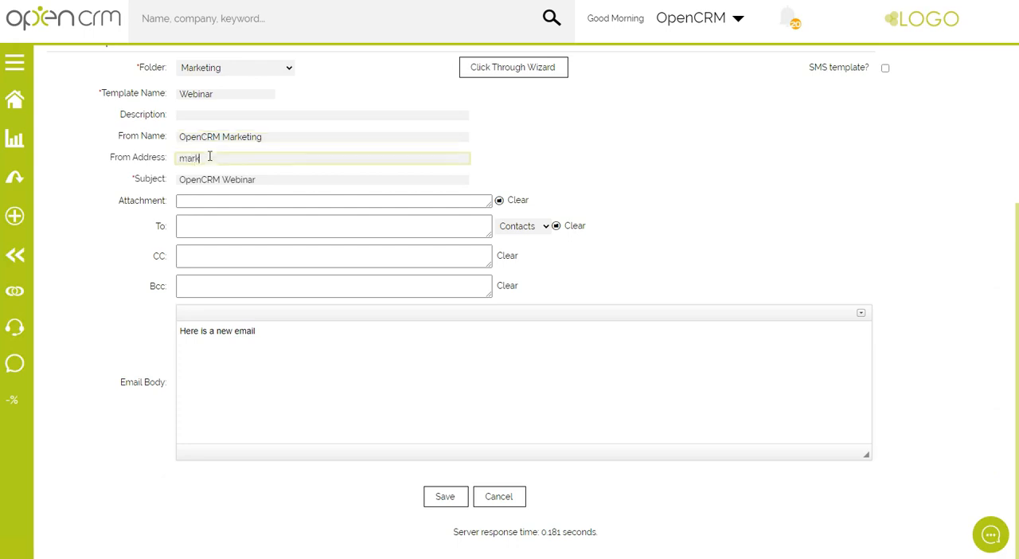
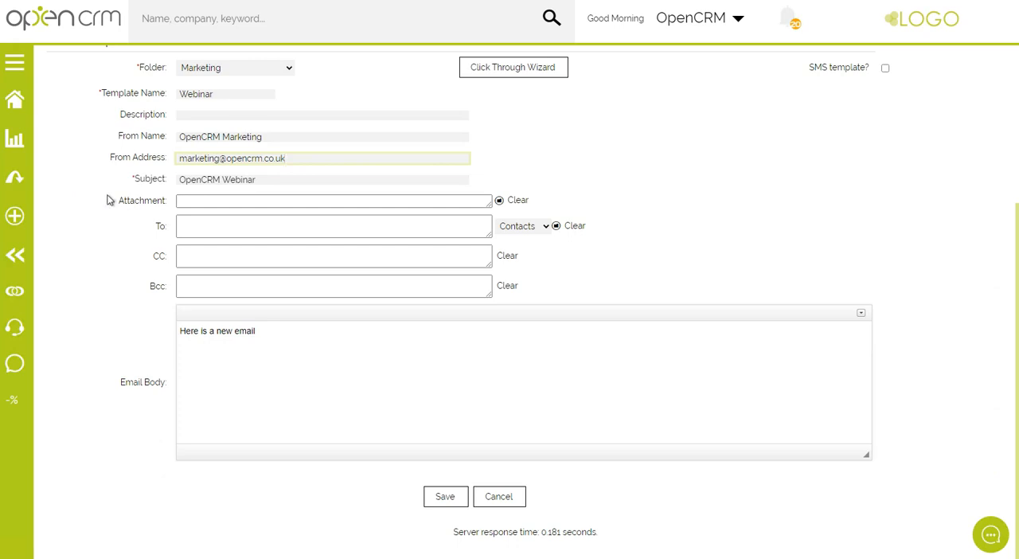
Attach the Sample Newsletter PDF document to the email template and save the template.
drag(116, 205, 166, 209)
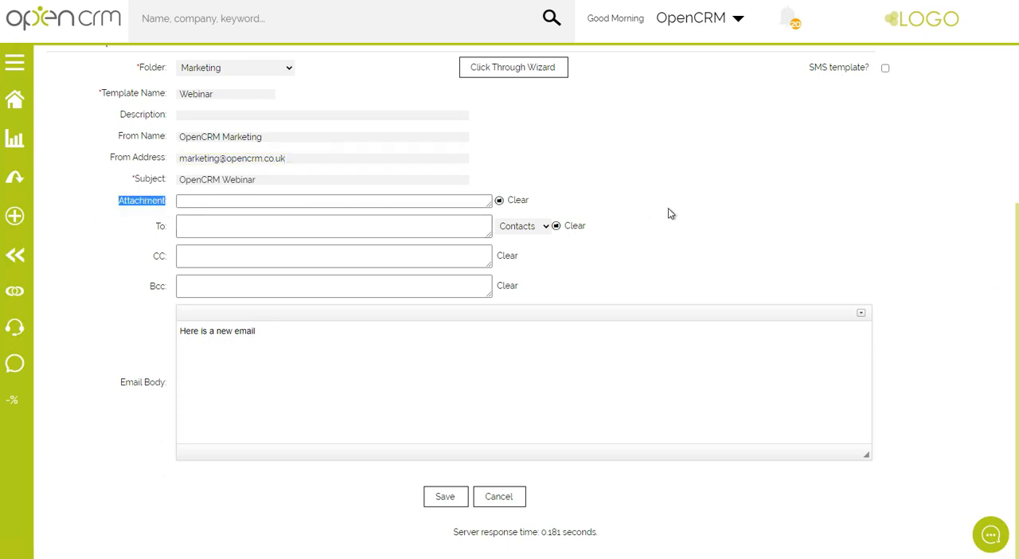
click(501, 203)
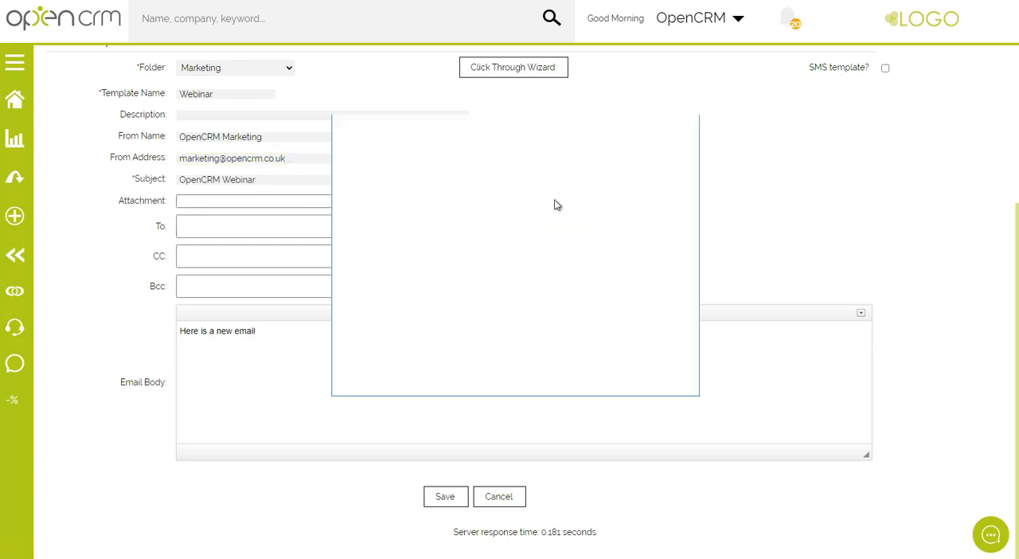
scroll(513, 290, down, 1)
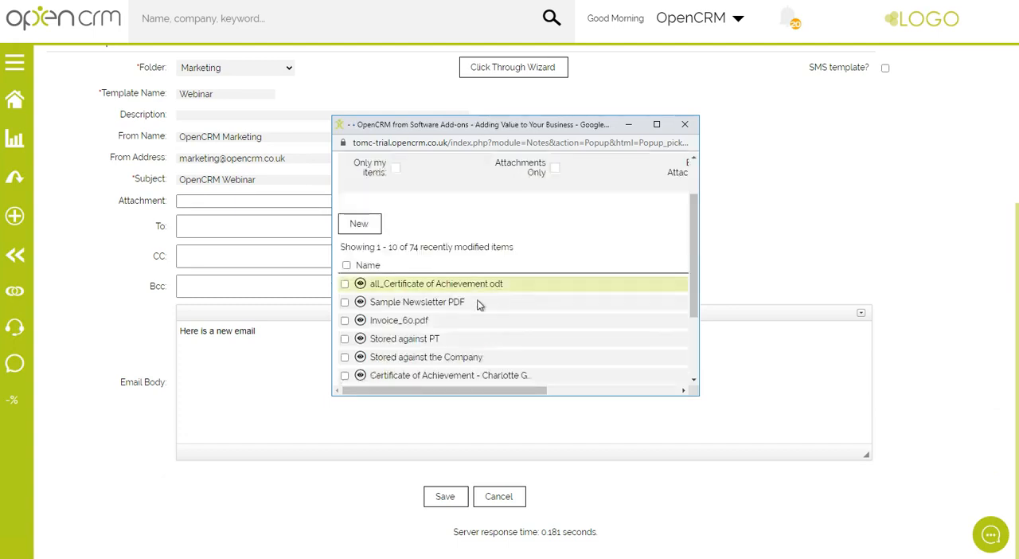
click(410, 303)
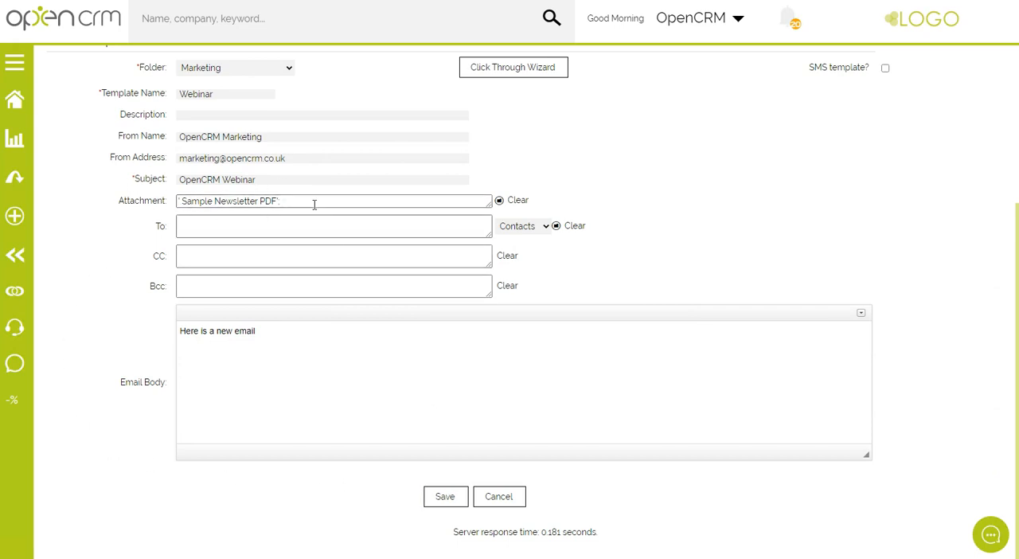
click(441, 497)
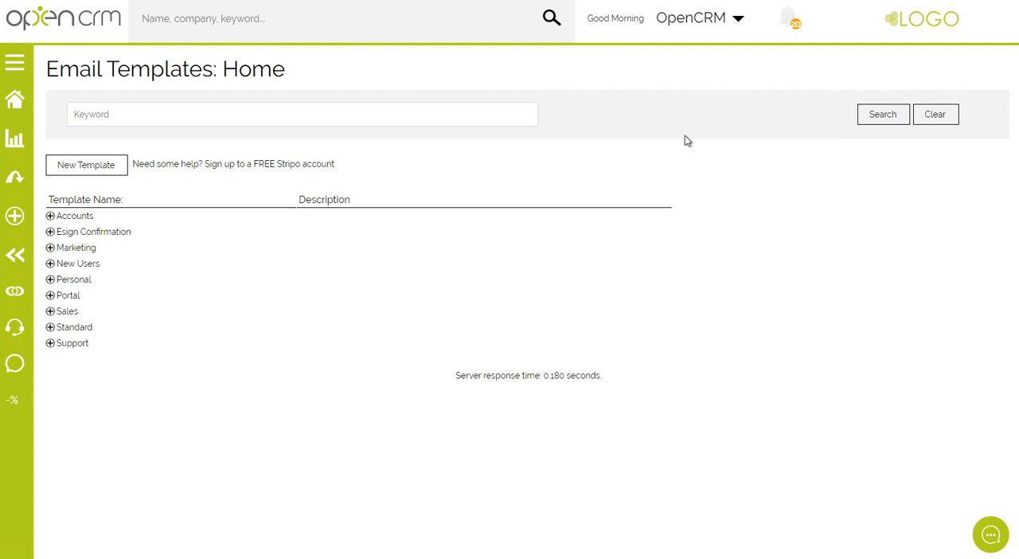
Switch to Stripo and open the Campaigns Webinar Template message for editing.
click(310, 165)
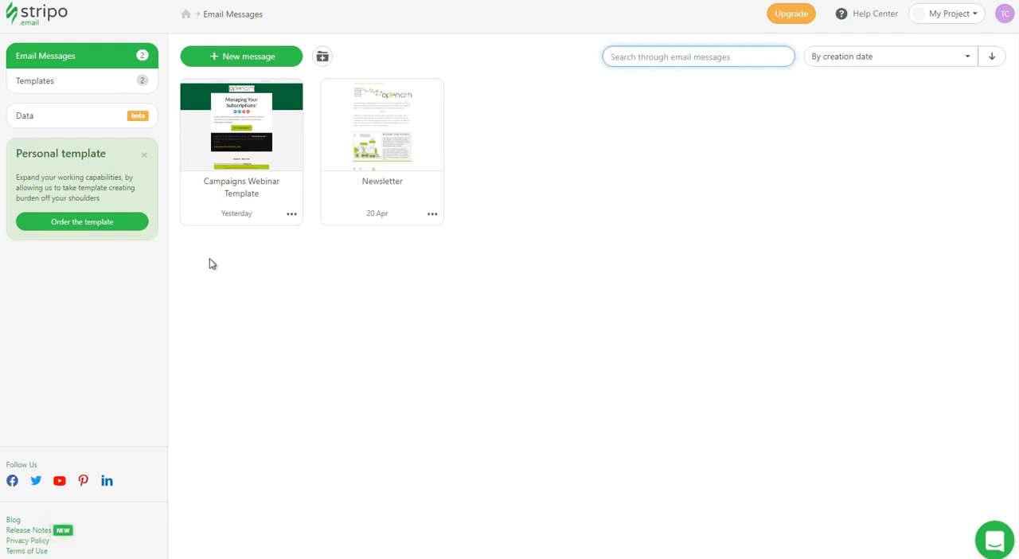
click(242, 155)
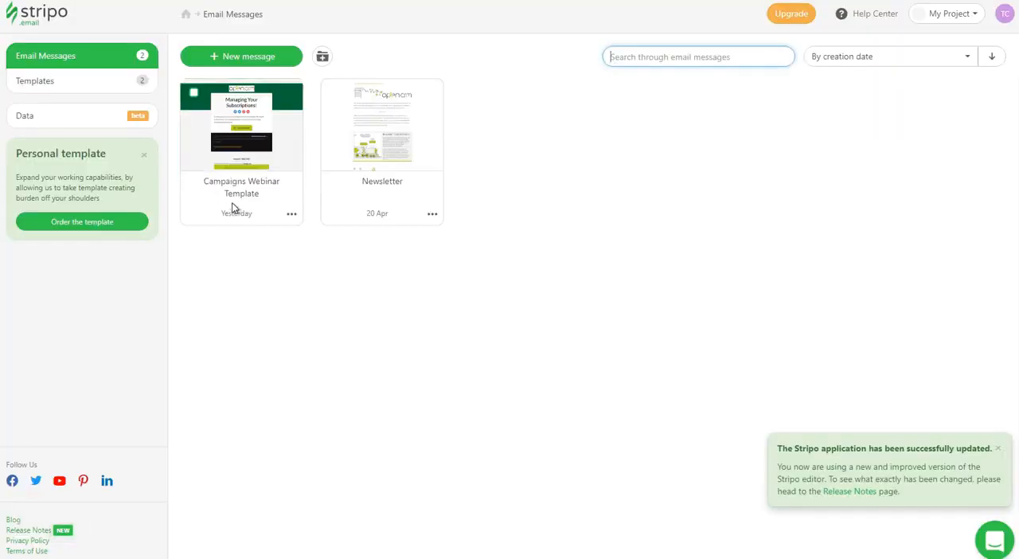
click(228, 157)
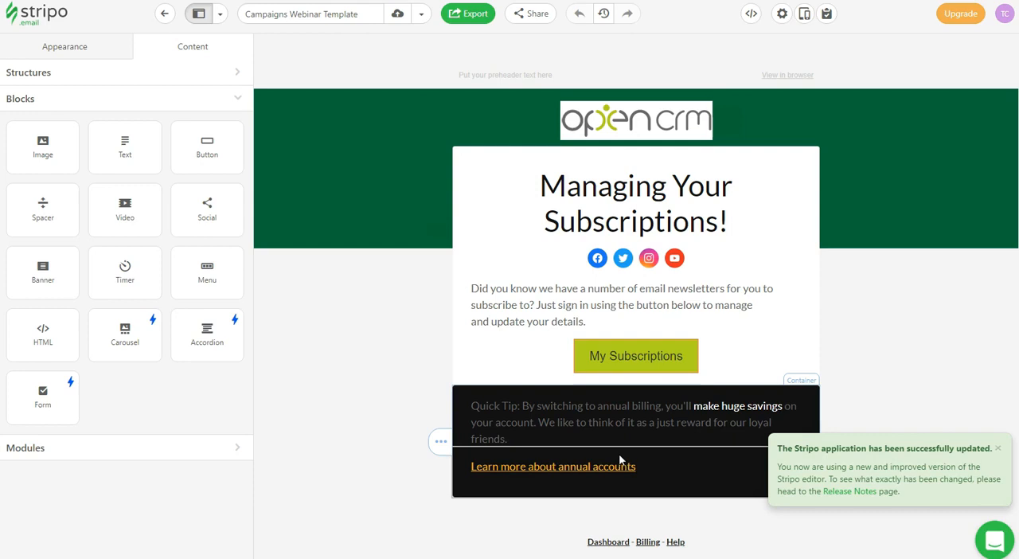
Change the text color of the "Managing Your Subscriptions!" heading to dark red, #990000.
click(673, 221)
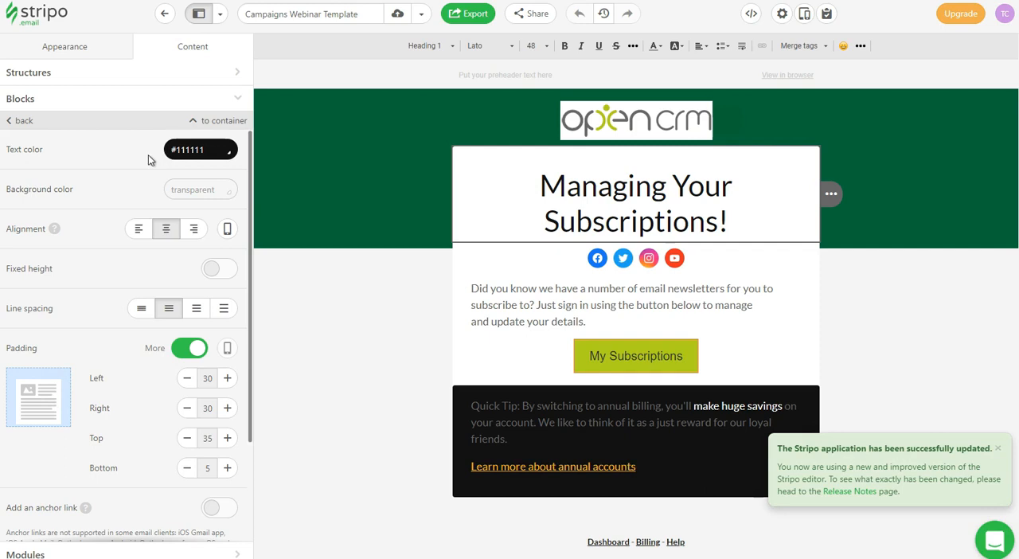
click(230, 155)
click(230, 154)
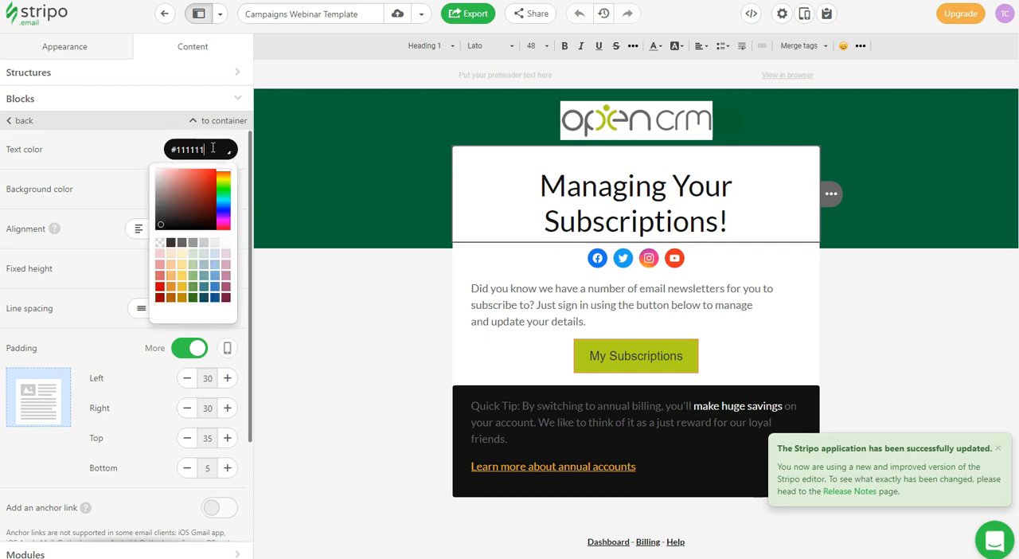
click(160, 297)
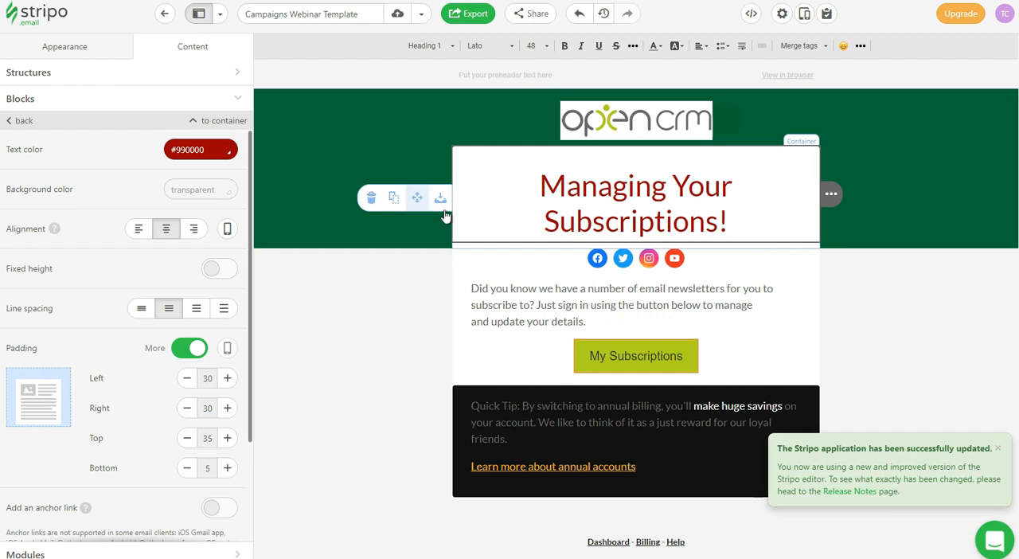
Set the text color of the "Managing Your Subscriptions!" heading to dark grey, #333333.
click(231, 154)
click(204, 151)
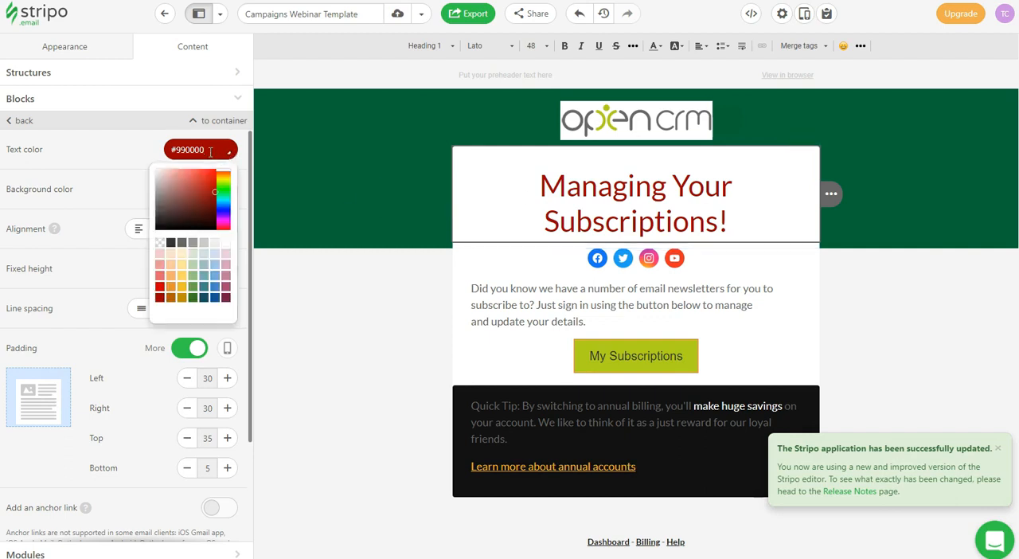
click(171, 243)
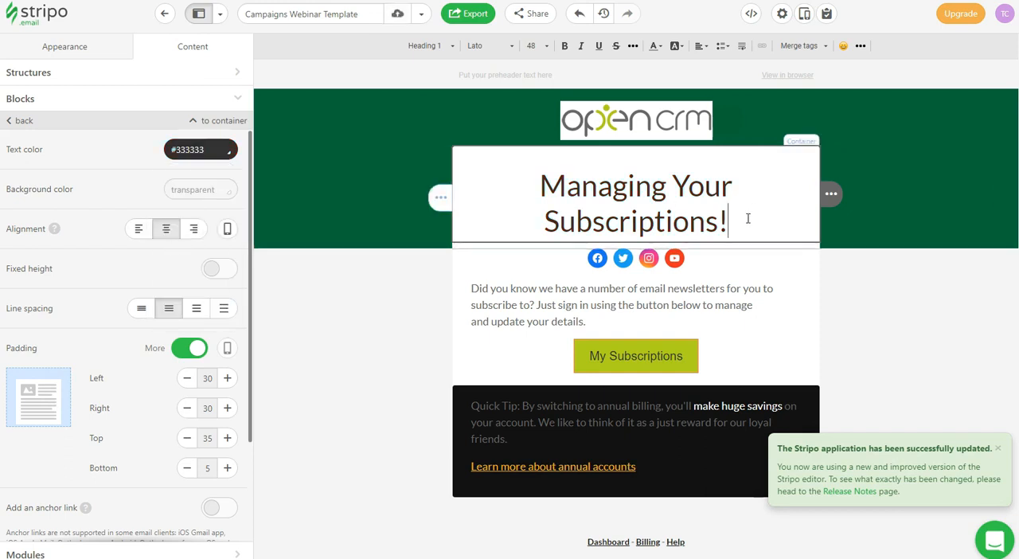
Append 123 to the end of the "Managing Your Subscriptions!" heading and remove it again.
text(123)
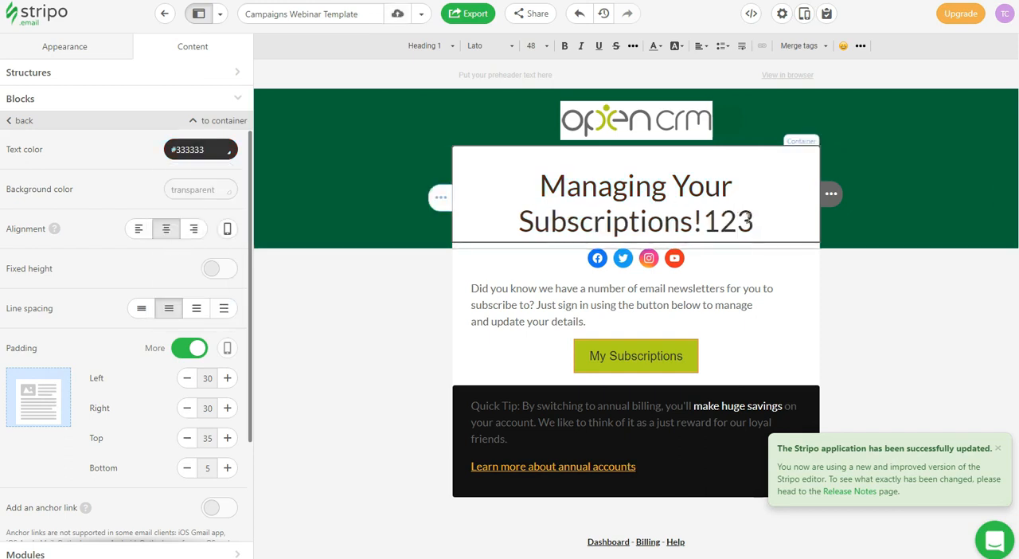
key(BackSpace)
key(BackSpace)
key(BackSpace)
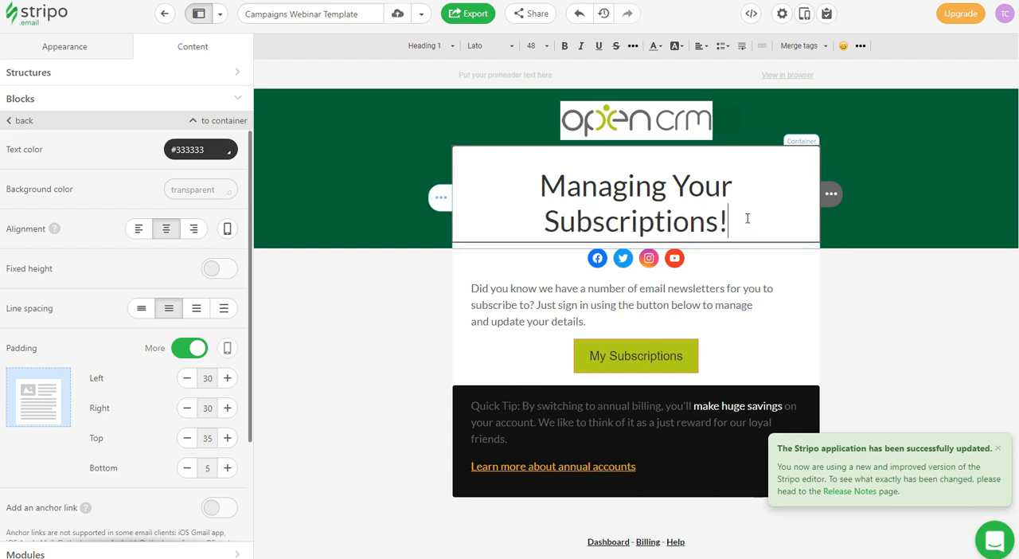
Preview the email design in its desktop and mobile layouts, examine the mobile version further down, and leave the preview.
scroll(750, 219, down, 3)
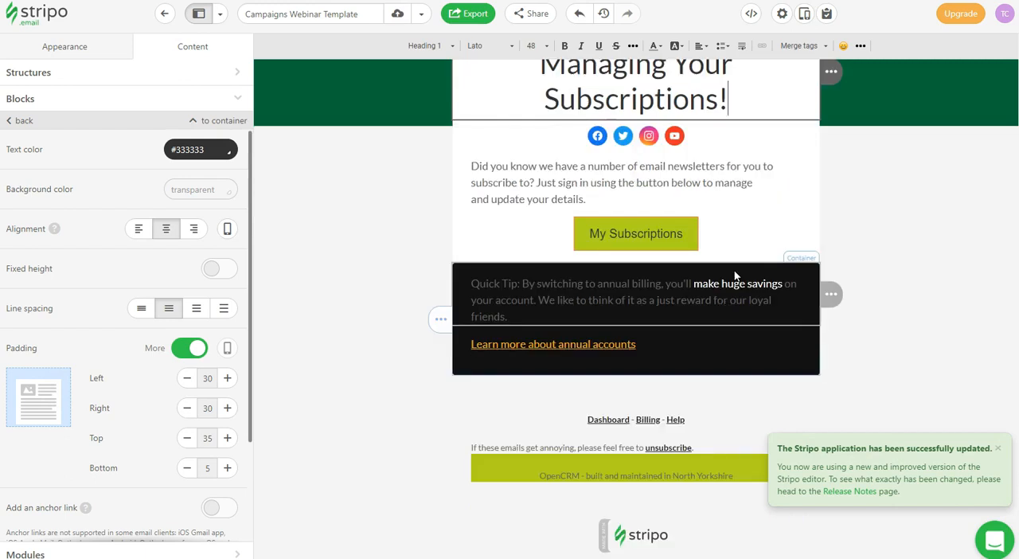
scroll(733, 288, up, 3)
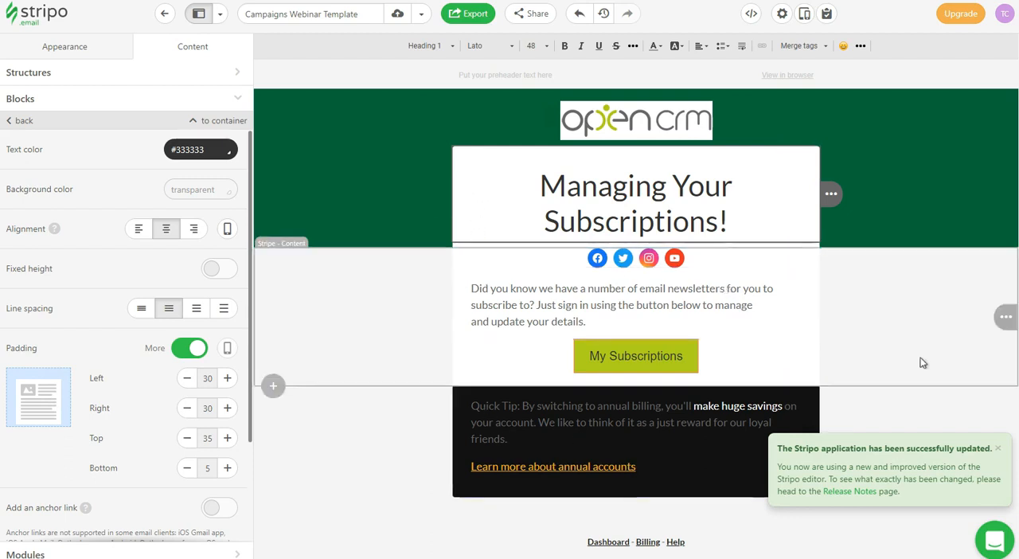
click(829, 14)
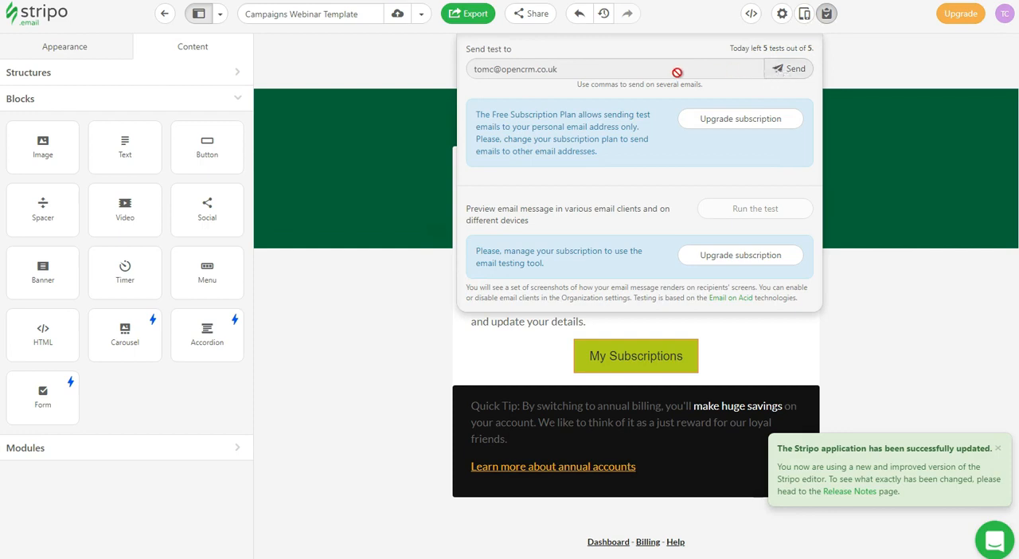
click(805, 14)
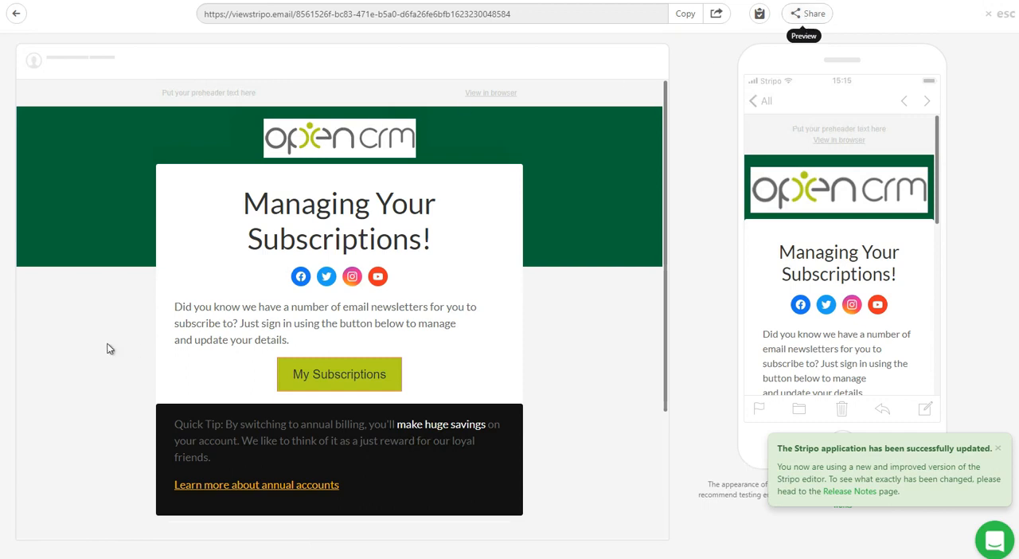
scroll(838, 263, down, 3)
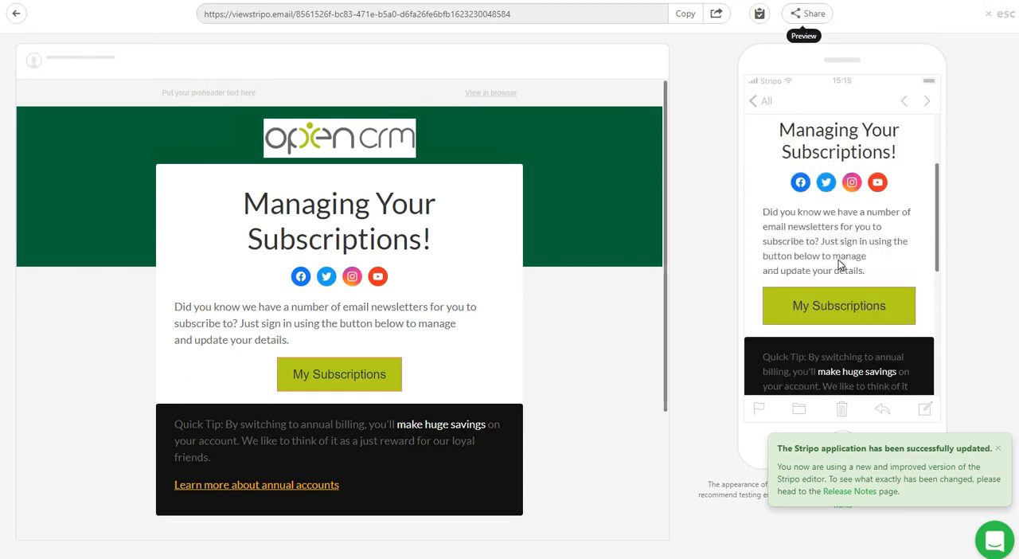
scroll(839, 266, down, 2)
scroll(840, 267, up, 6)
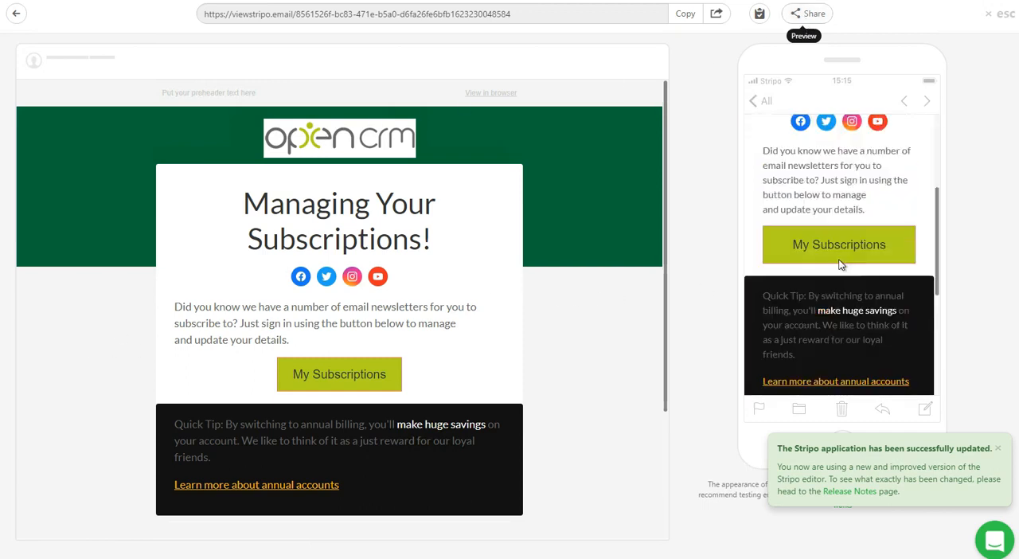
drag(666, 164, 662, 105)
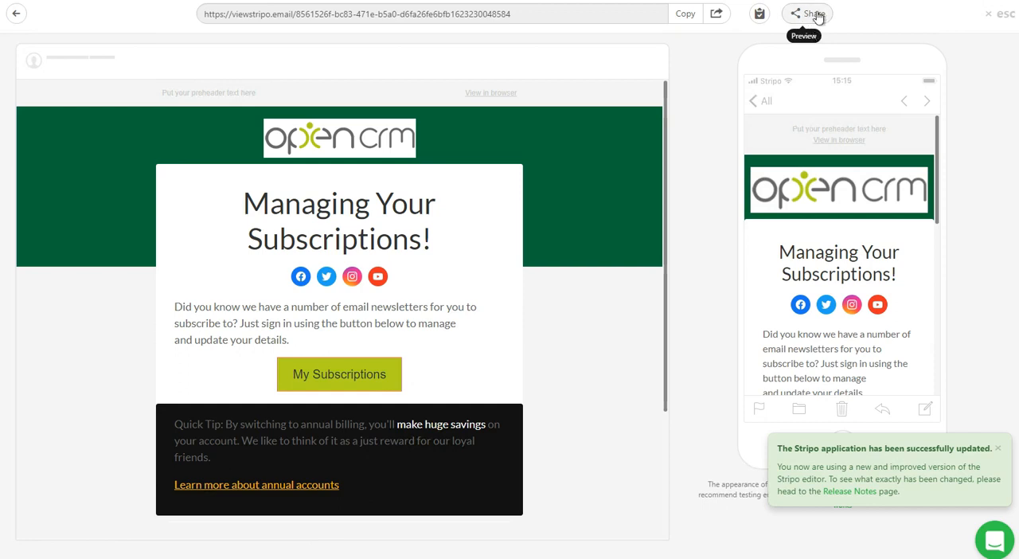
click(1001, 14)
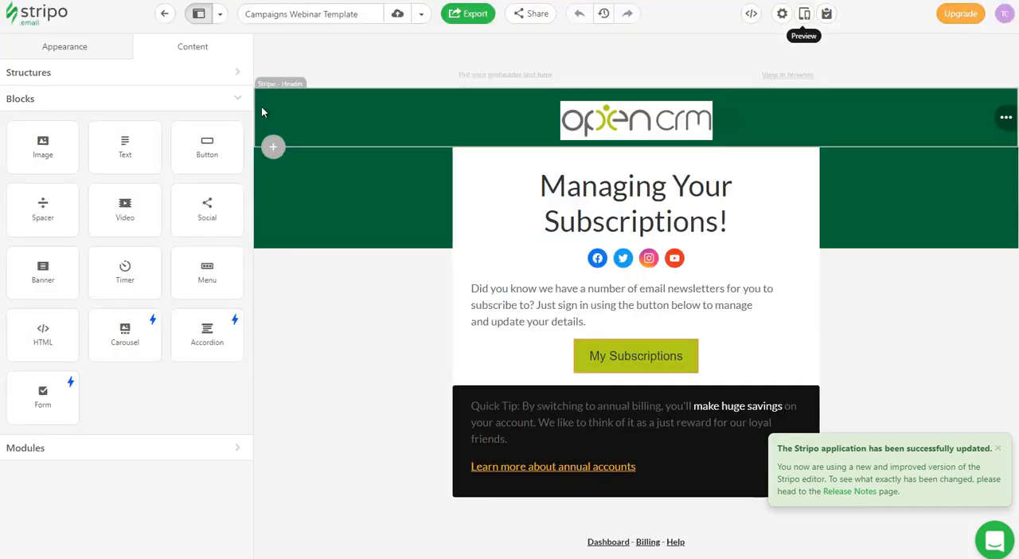
Try to export the email design directly to OpenCRM.
scroll(349, 196, down, 2)
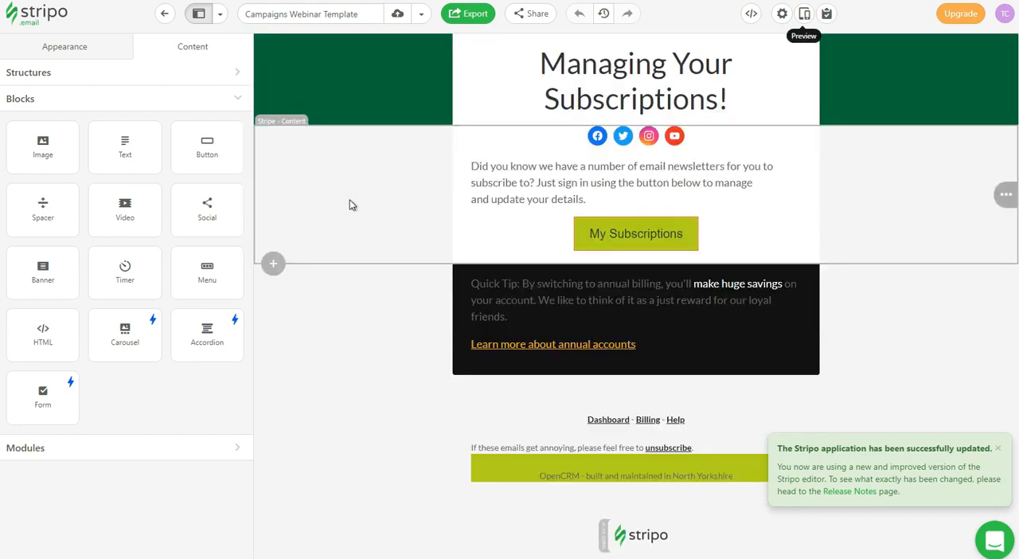
scroll(351, 208, down, 1)
scroll(369, 244, up, 2)
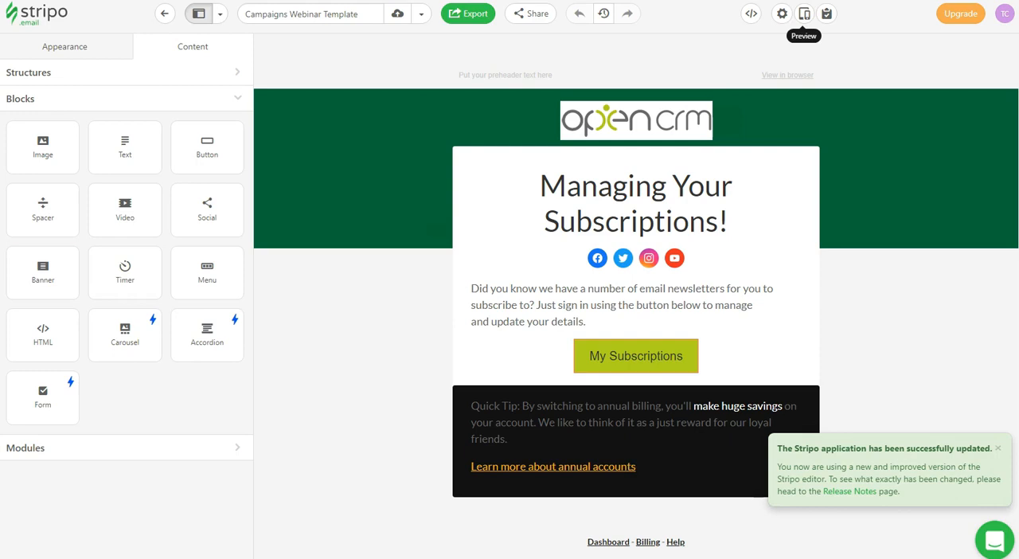
click(467, 19)
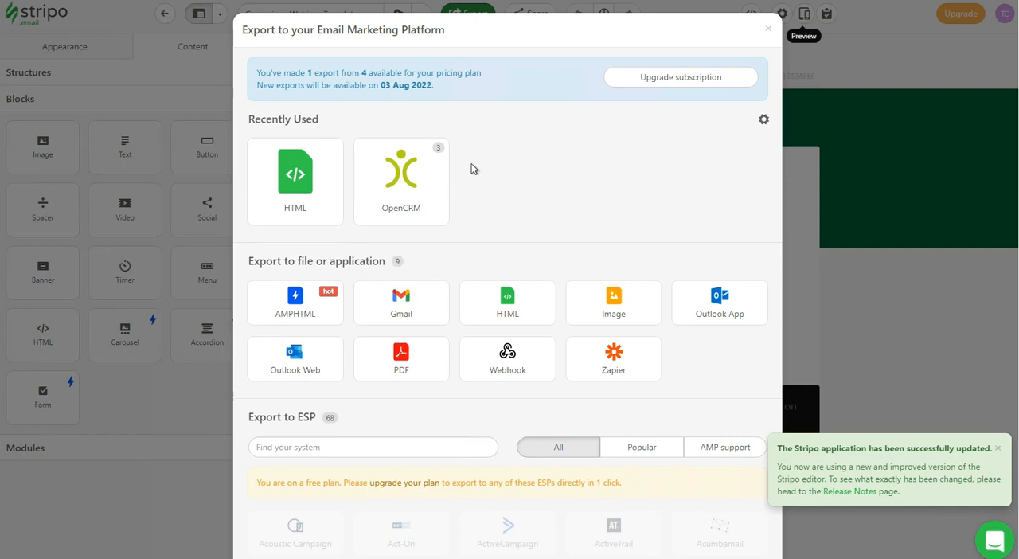
click(400, 175)
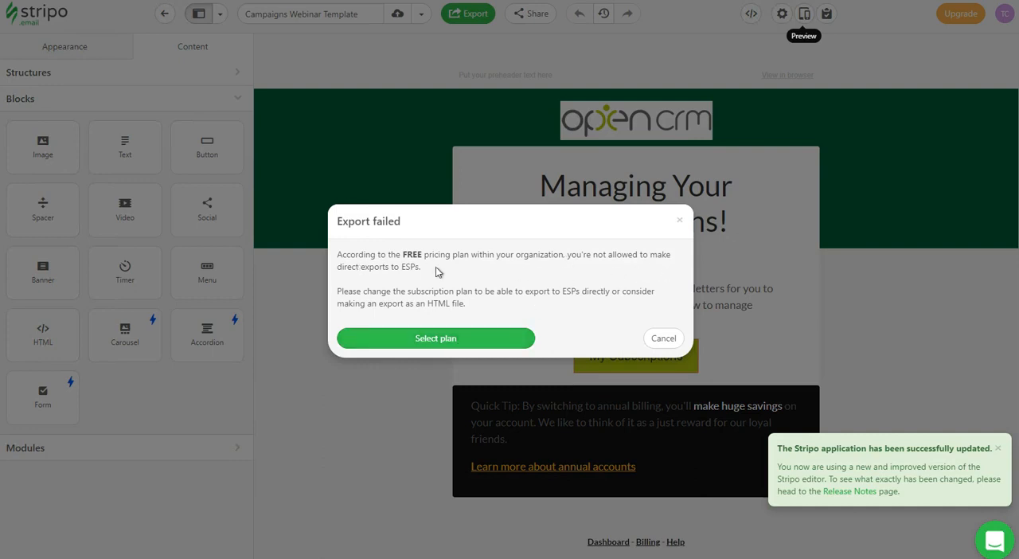
click(660, 336)
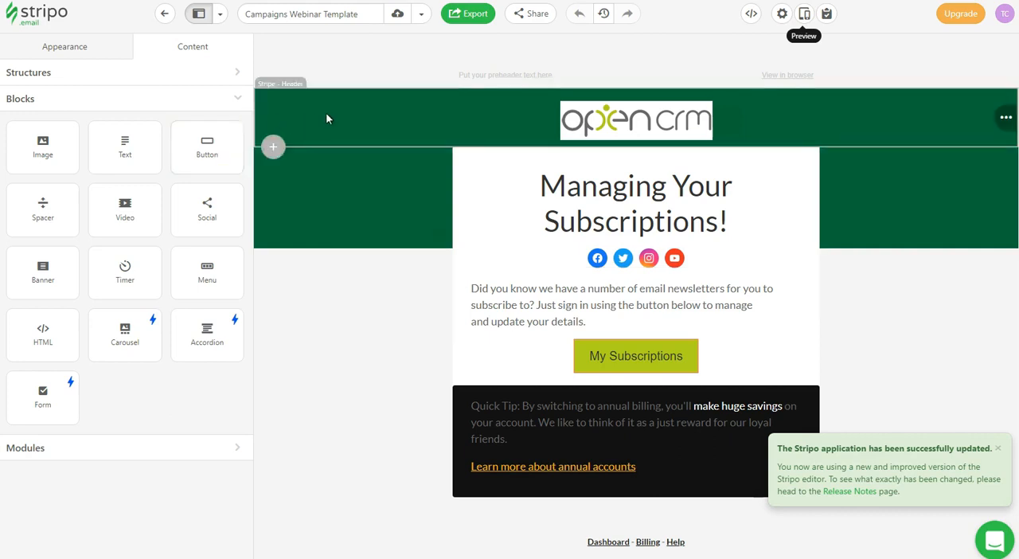
Export the email design in HTML code format and copy the generated code to the clipboard.
click(473, 16)
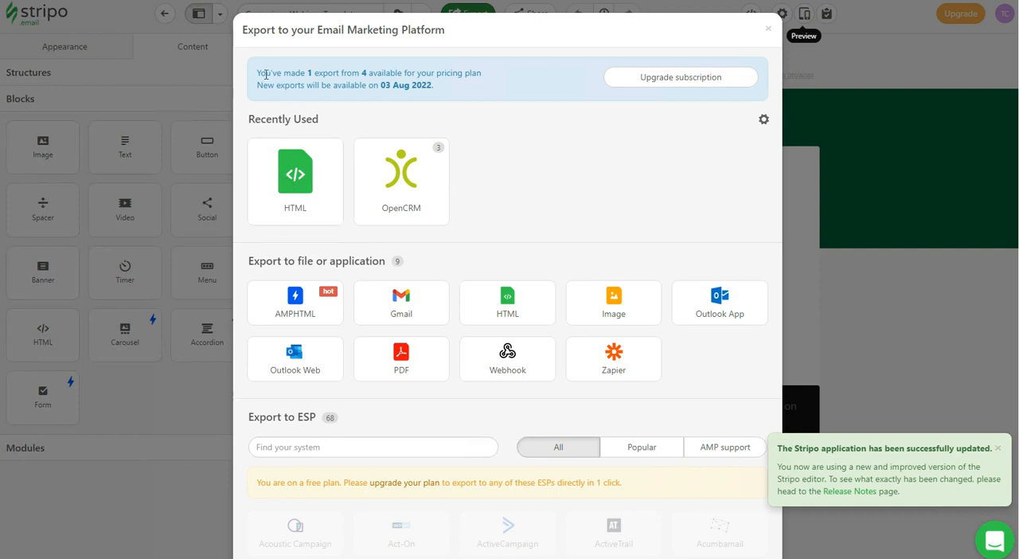
drag(257, 73, 483, 77)
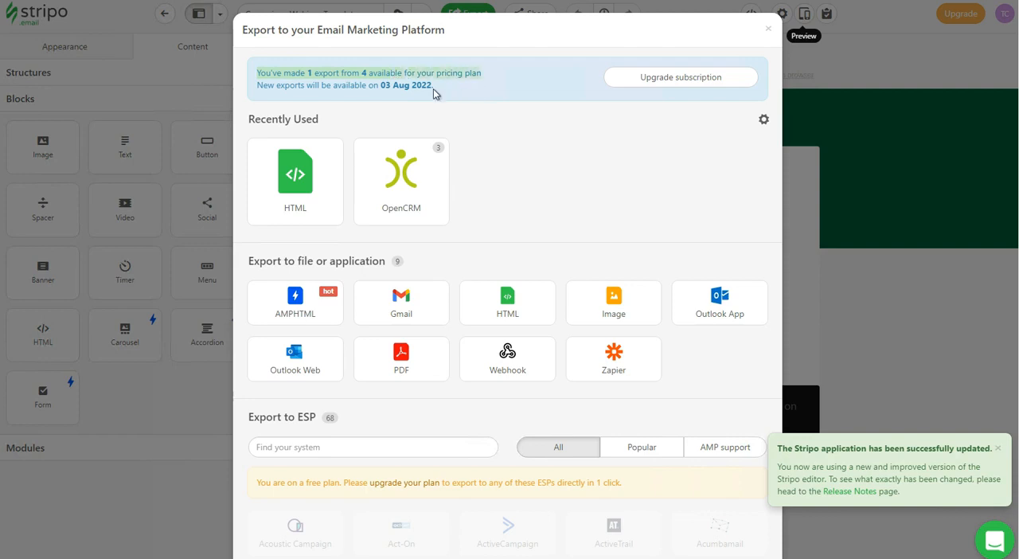
click(510, 83)
click(271, 180)
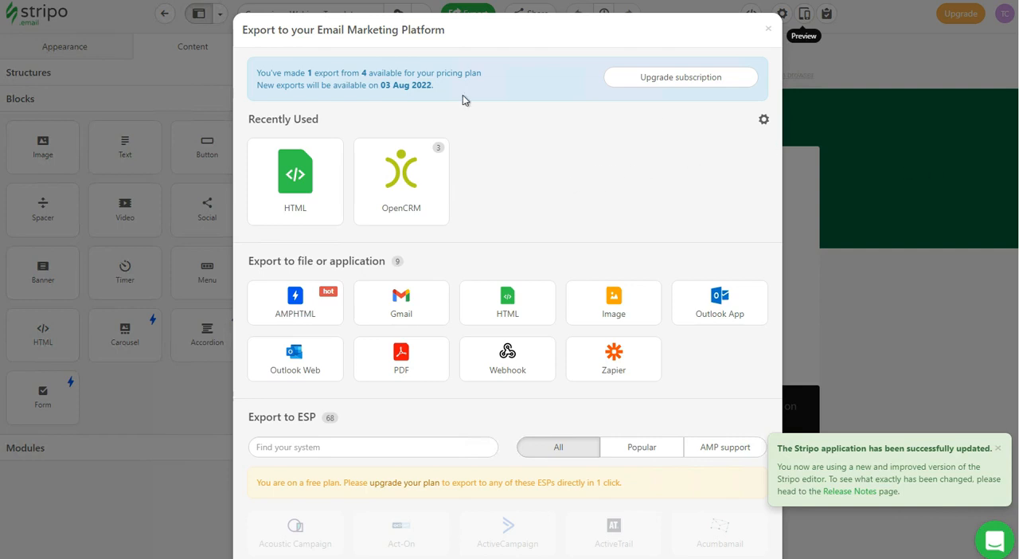
drag(306, 74, 482, 77)
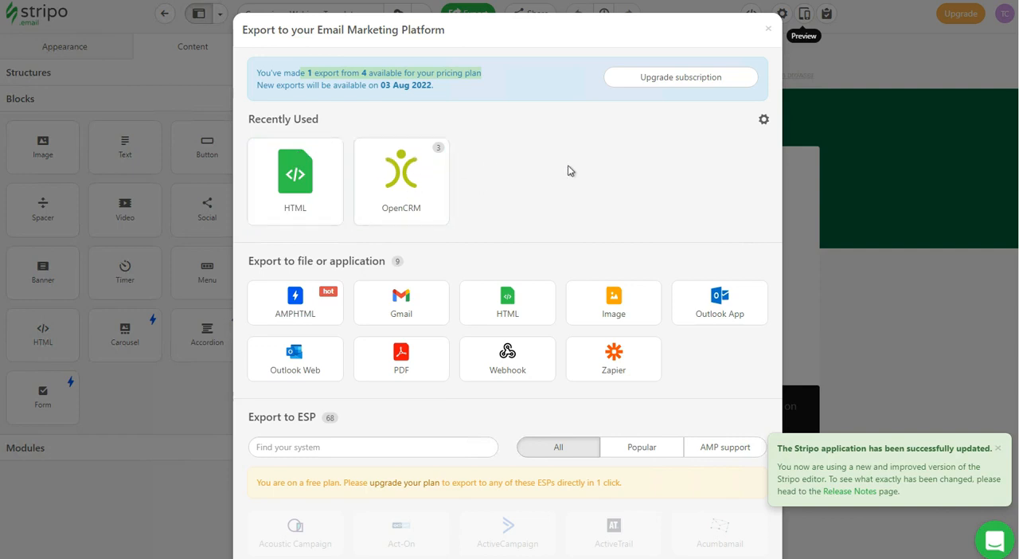
click(286, 175)
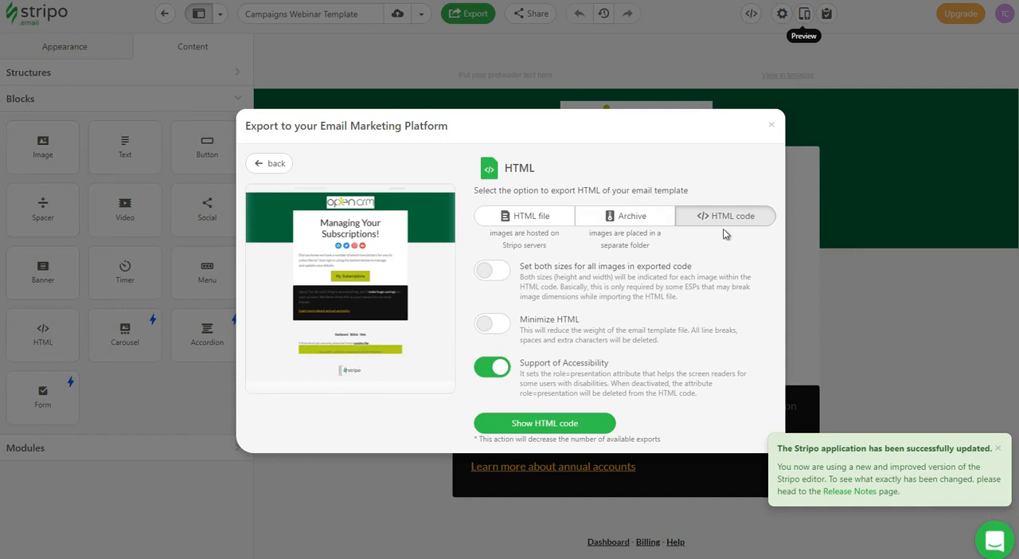
click(532, 430)
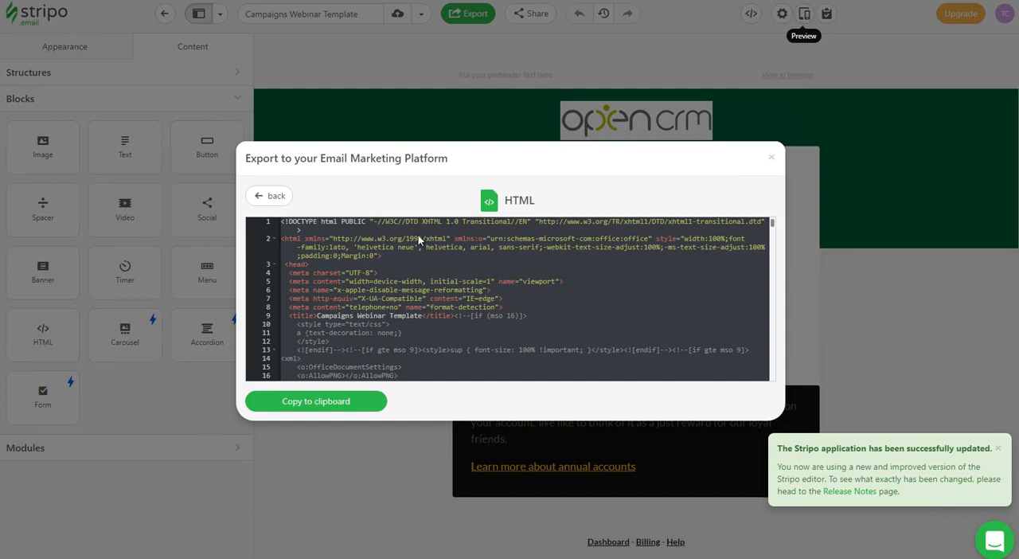
click(322, 402)
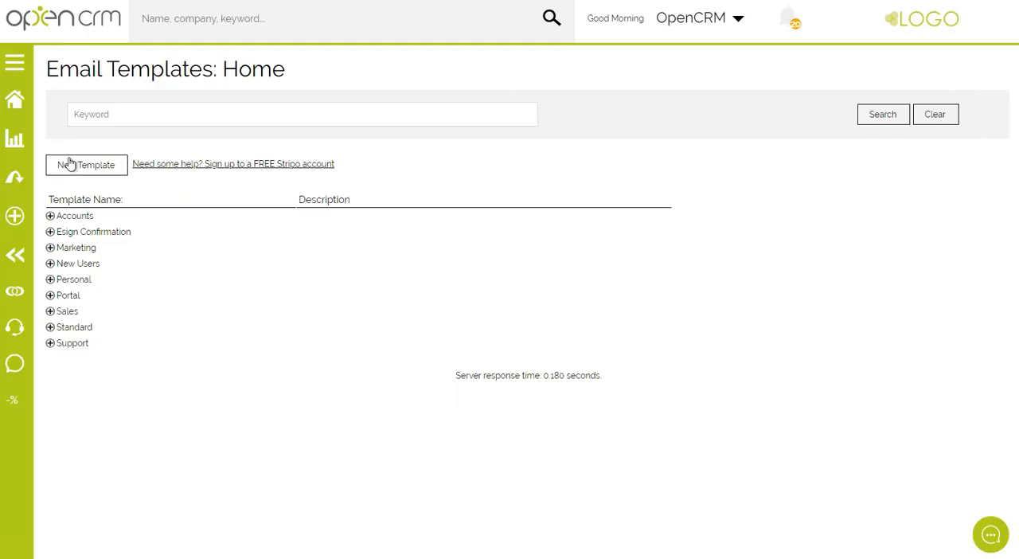
Switch to OpenCRM, start a new email template and show the HTML source of its email body.
click(89, 169)
scroll(687, 276, down, 2)
scroll(687, 277, down, 1)
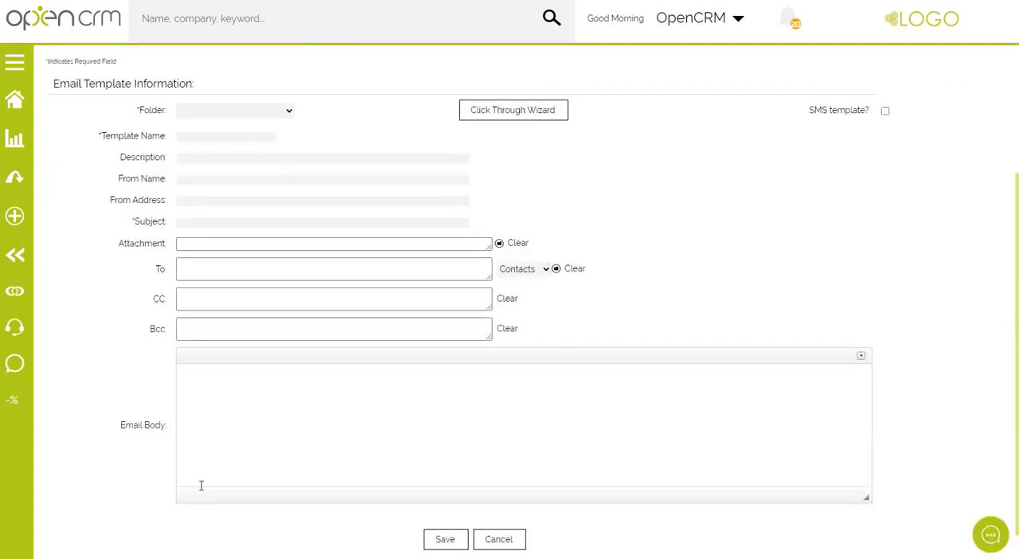
click(224, 388)
click(861, 355)
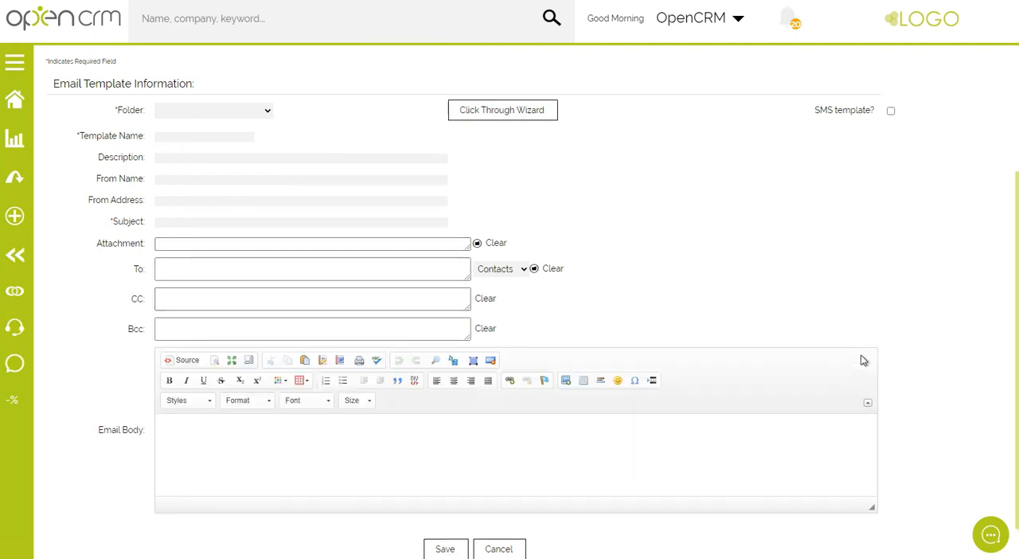
click(191, 365)
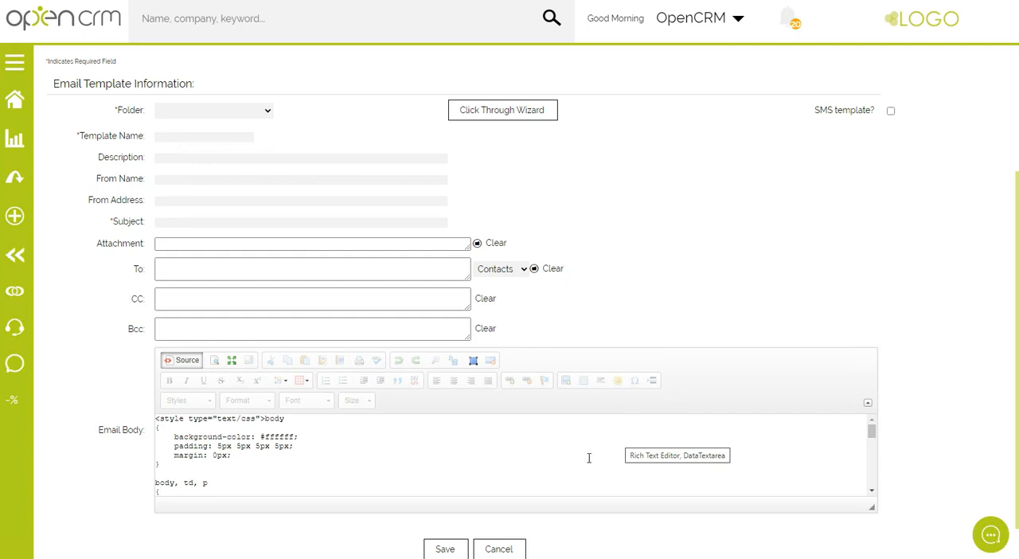
Replace all the default source code in the email body with the HTML copied from Stripo.
scroll(589, 458, down, 3)
scroll(589, 458, up, 3)
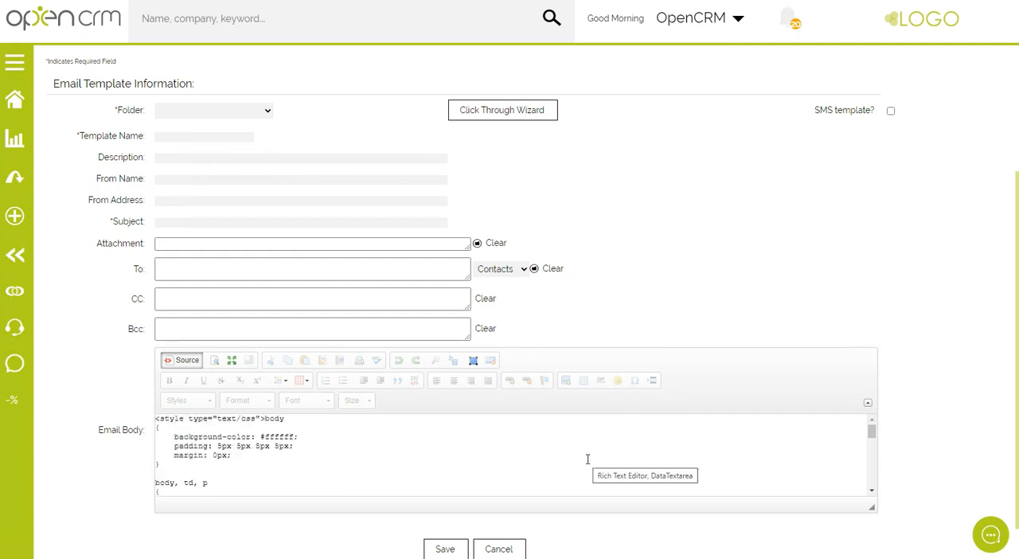
click(374, 441)
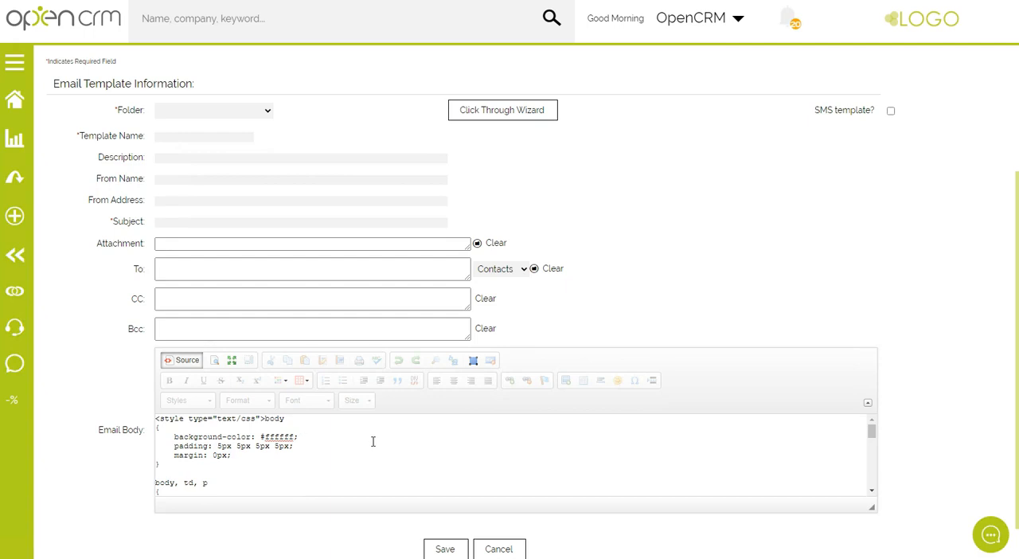
key(ctrl+a)
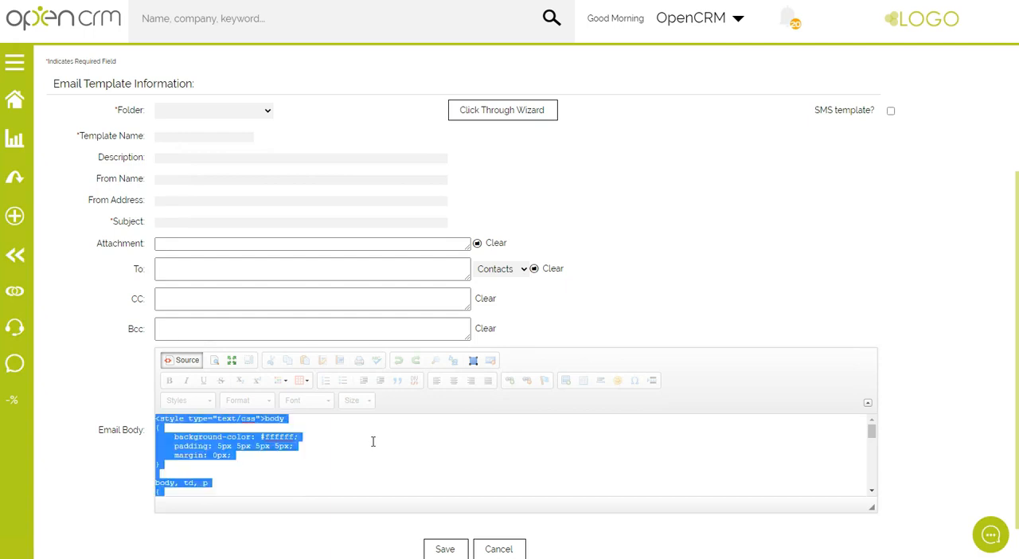
key(Delete)
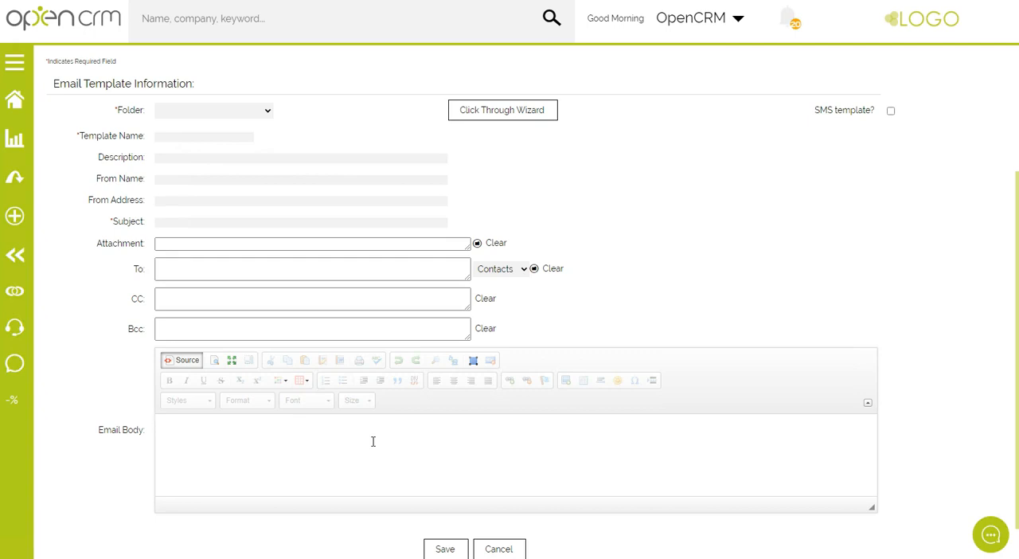
key(ctrl+v)
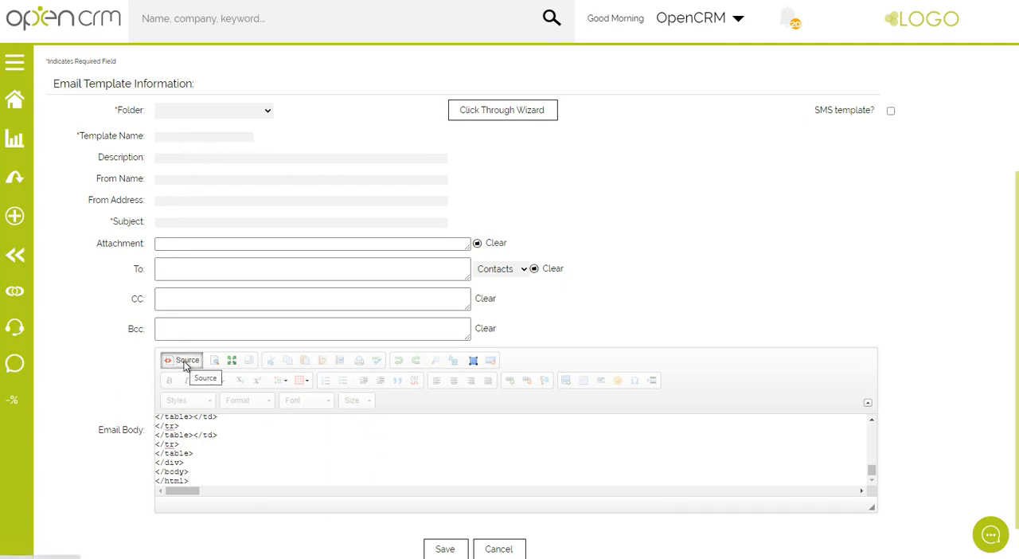
Return the email body to the visual view and check the rendered design in the maximized editor.
click(184, 363)
click(231, 361)
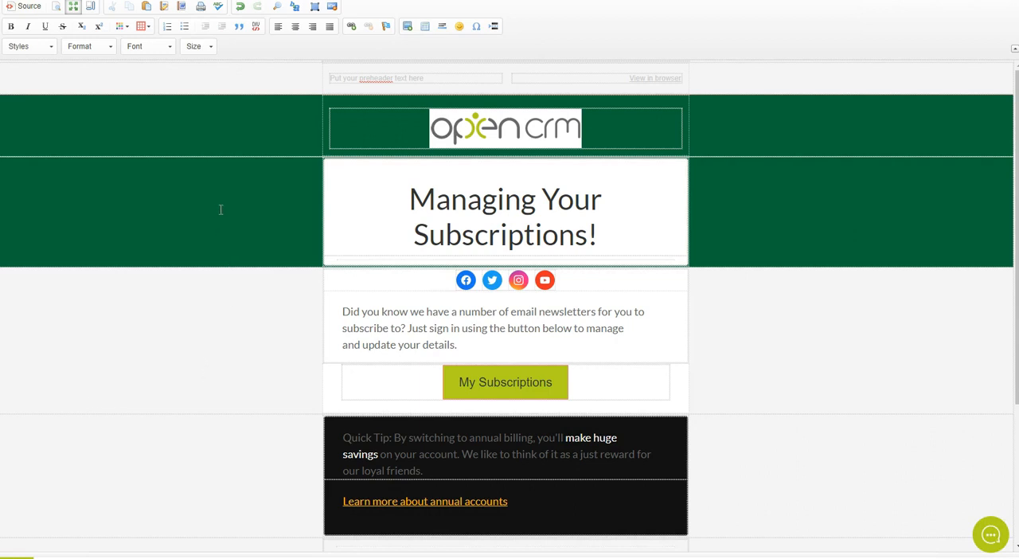
click(73, 9)
Assign the template to the Marketing folder and name it New Marketing Webinar.
scroll(89, 344, up, 2)
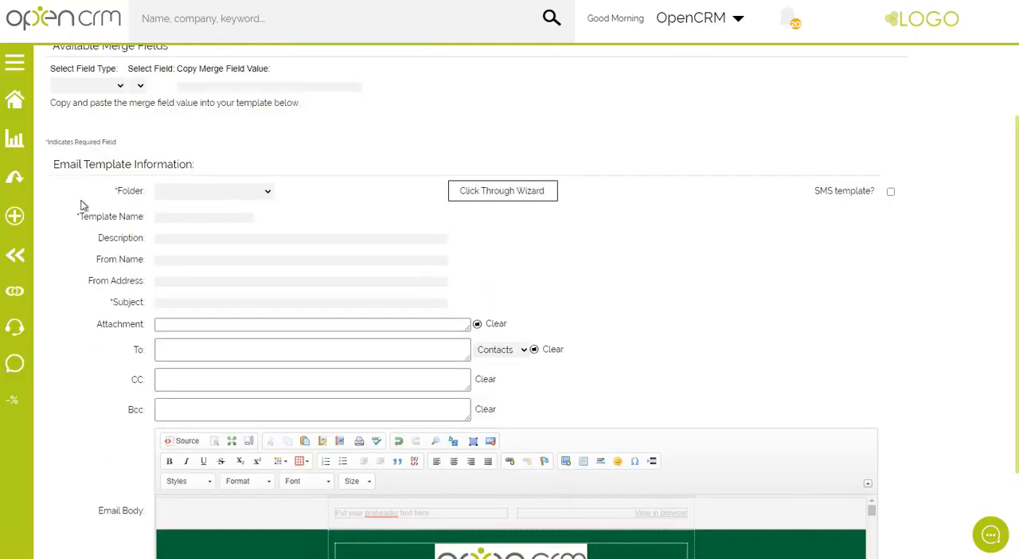
click(231, 191)
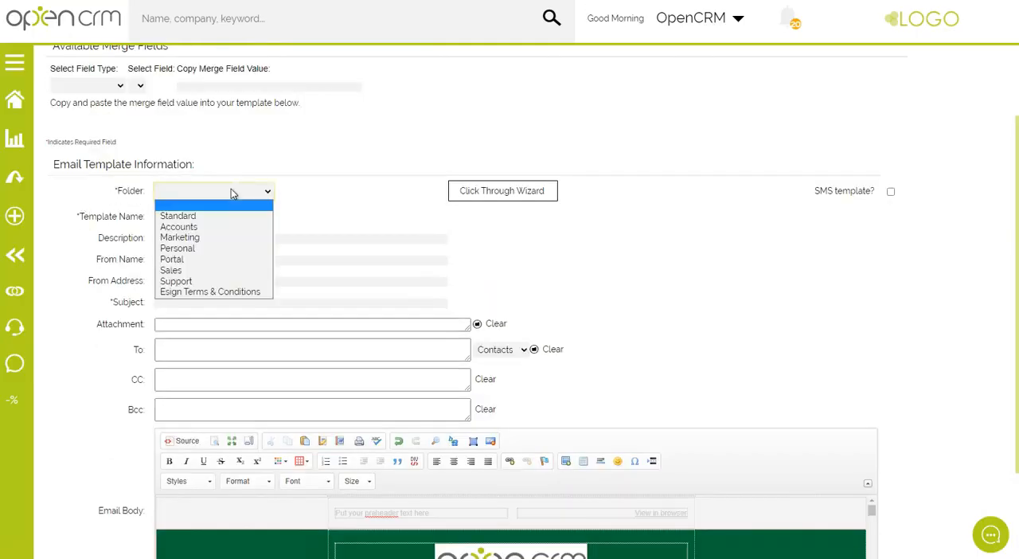
click(228, 236)
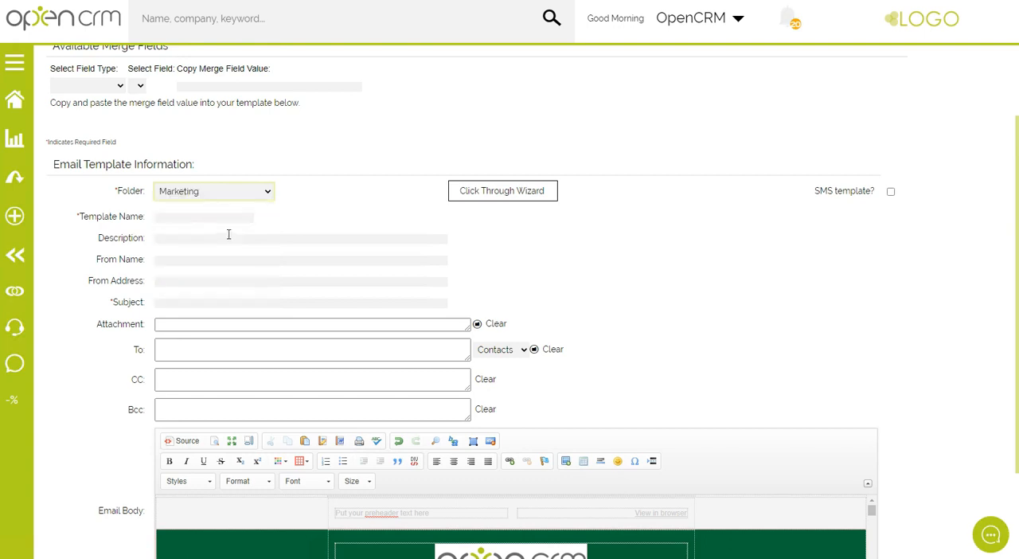
click(189, 216)
text(New Marketing We)
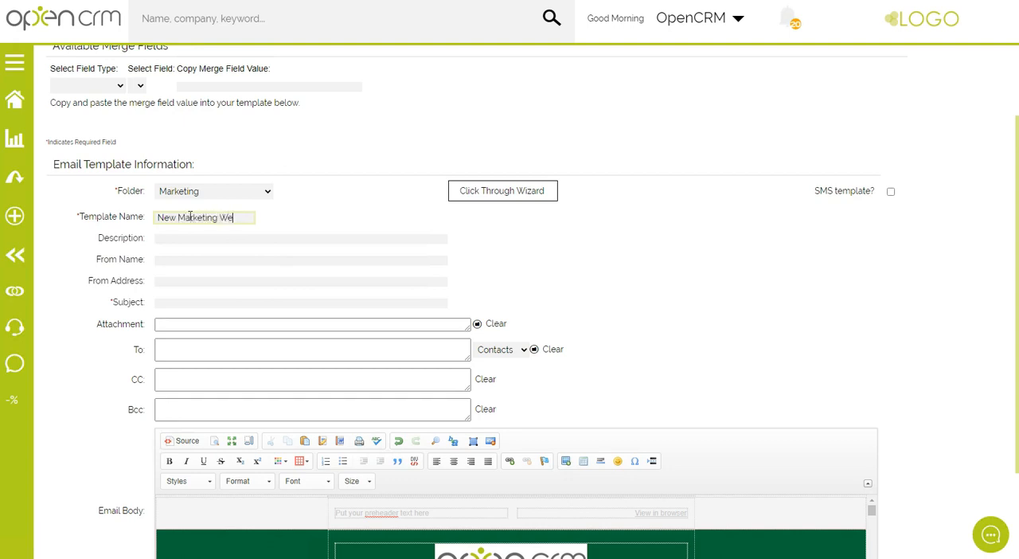
text(binar)
Copy the template name New Marketing Webinar into the Subject field.
triple_click(185, 220)
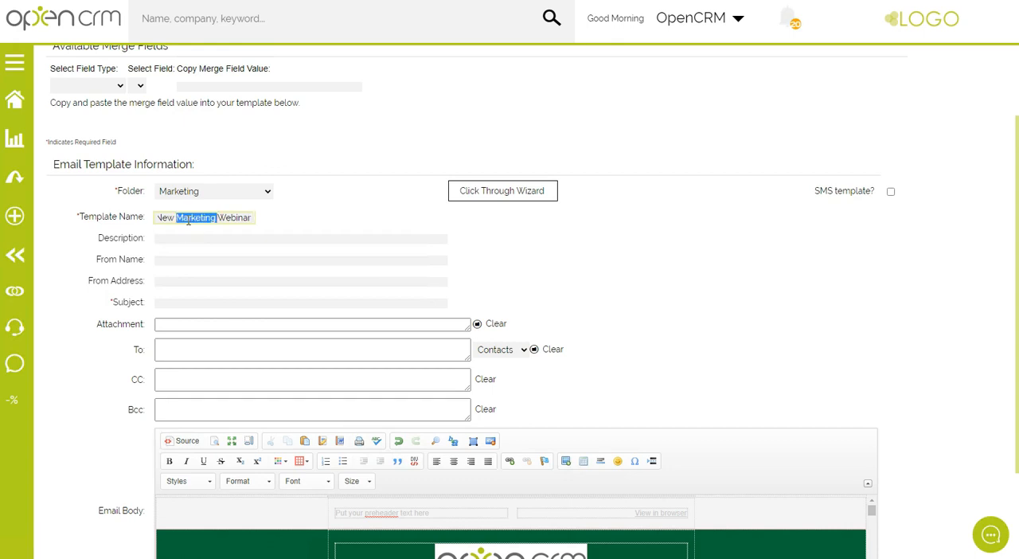
click(191, 303)
key(ctrl+v)
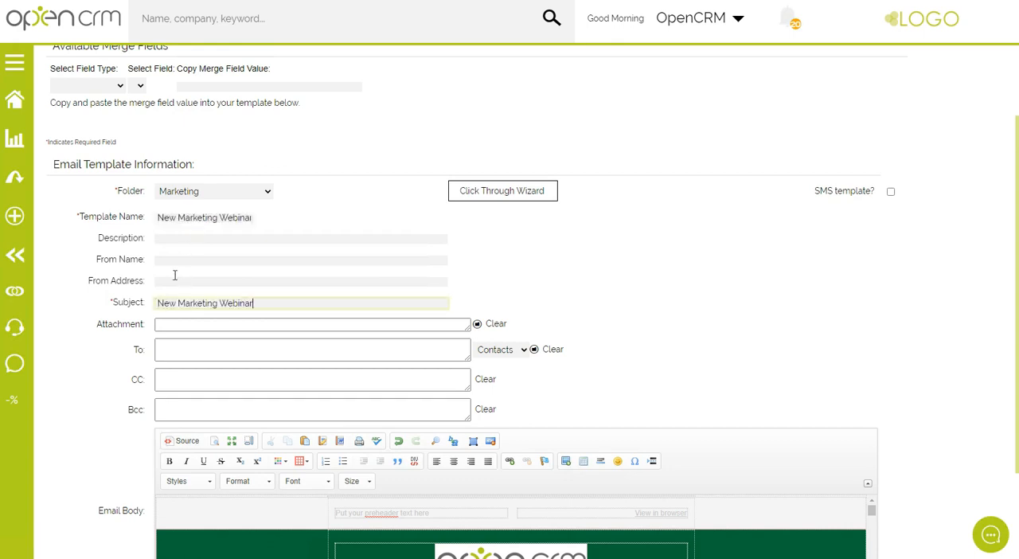
Set the From Name to Sales and enter the sales team's e-mail address as the From Address.
drag(92, 259, 150, 266)
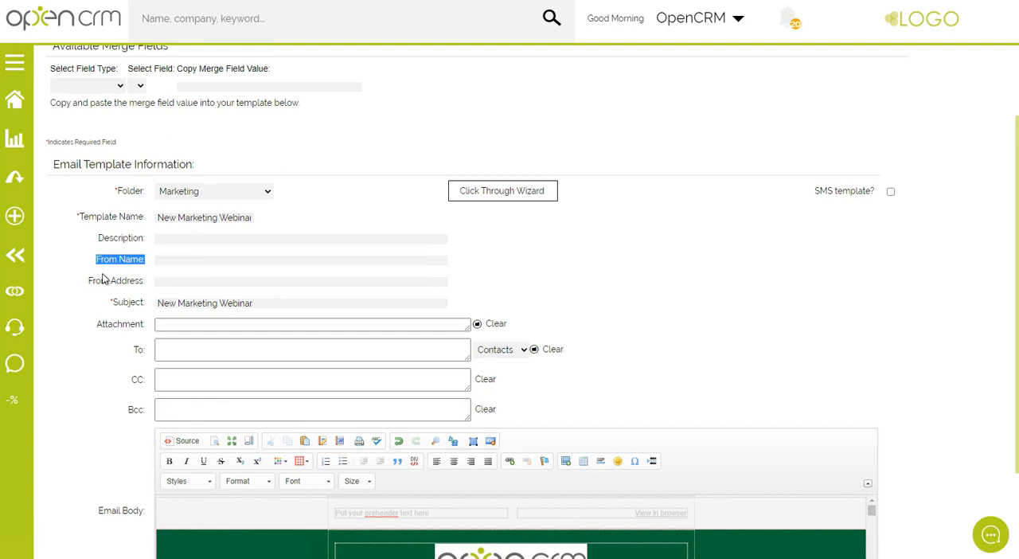
click(166, 262)
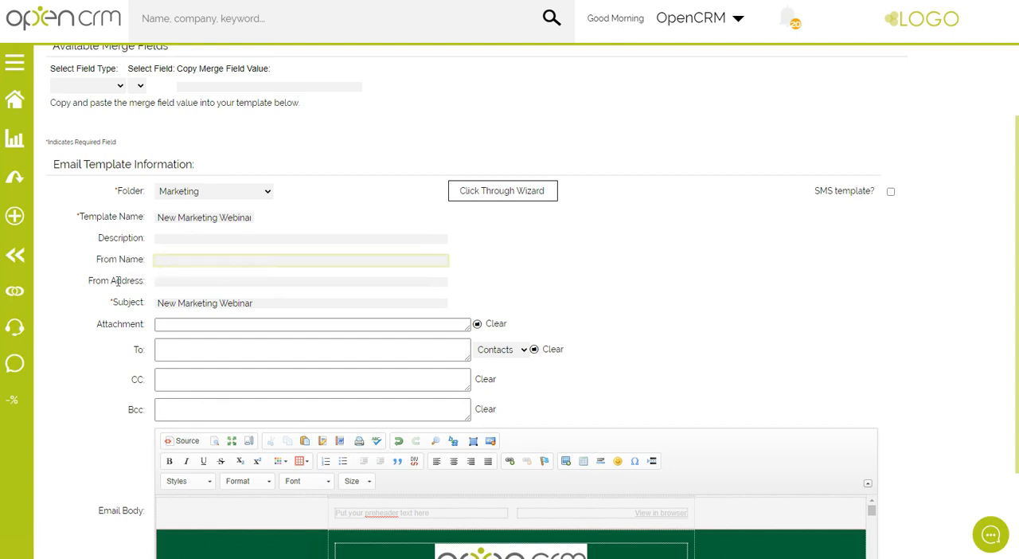
text(Sales)
click(173, 282)
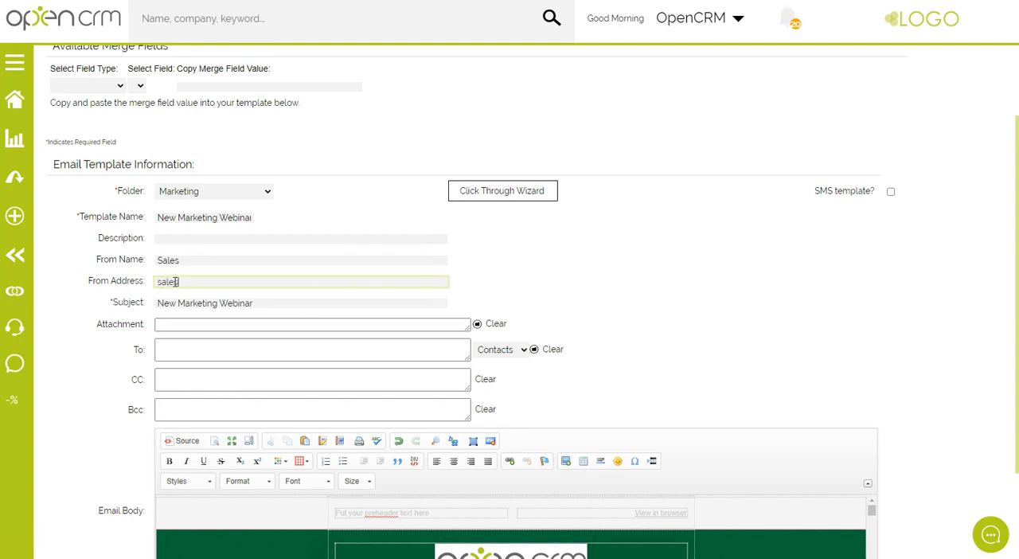
drag(86, 330, 476, 333)
click(477, 324)
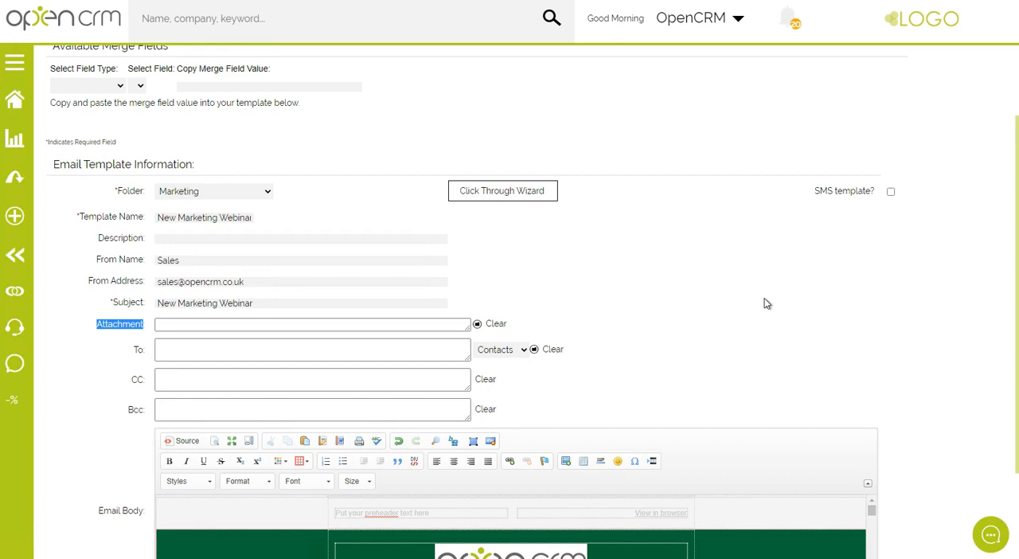
Open the Click Through Wizard for the template and choose ClickThrough as the link type.
scroll(766, 303, down, 1)
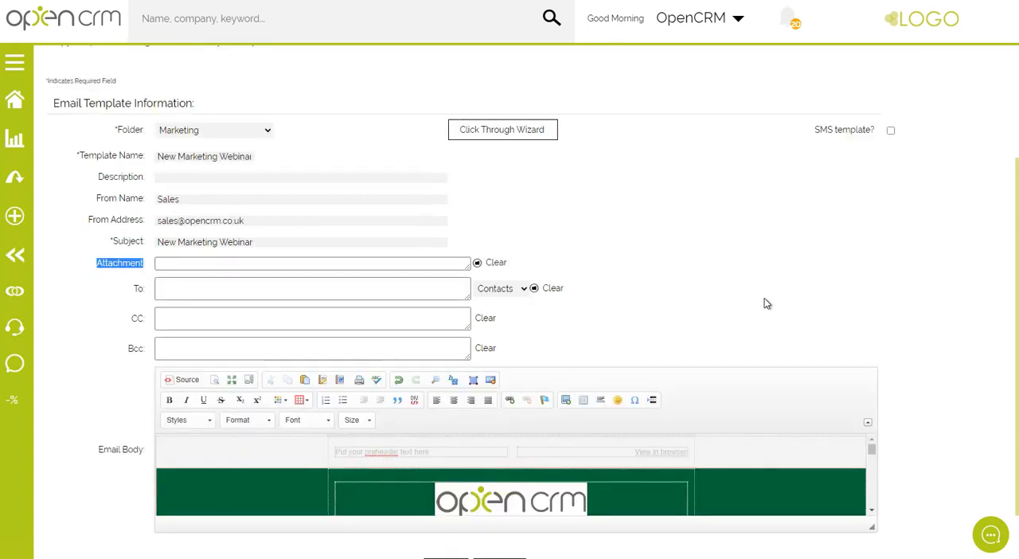
scroll(766, 304, down, 1)
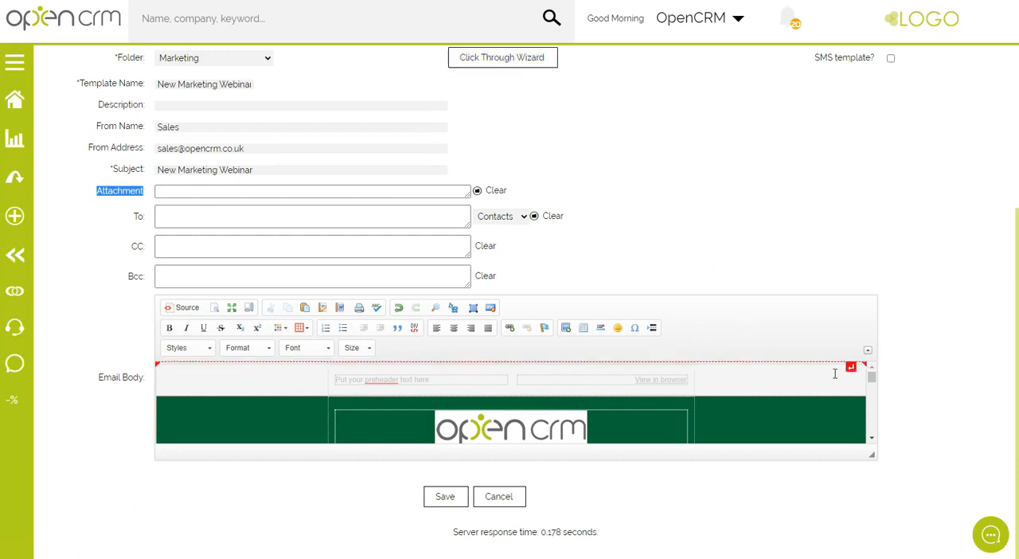
click(872, 440)
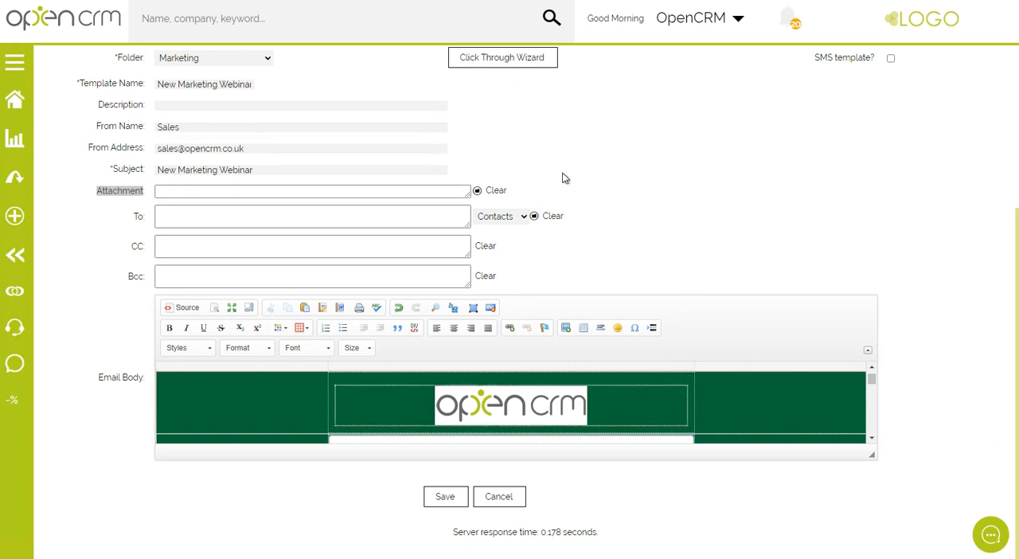
click(498, 61)
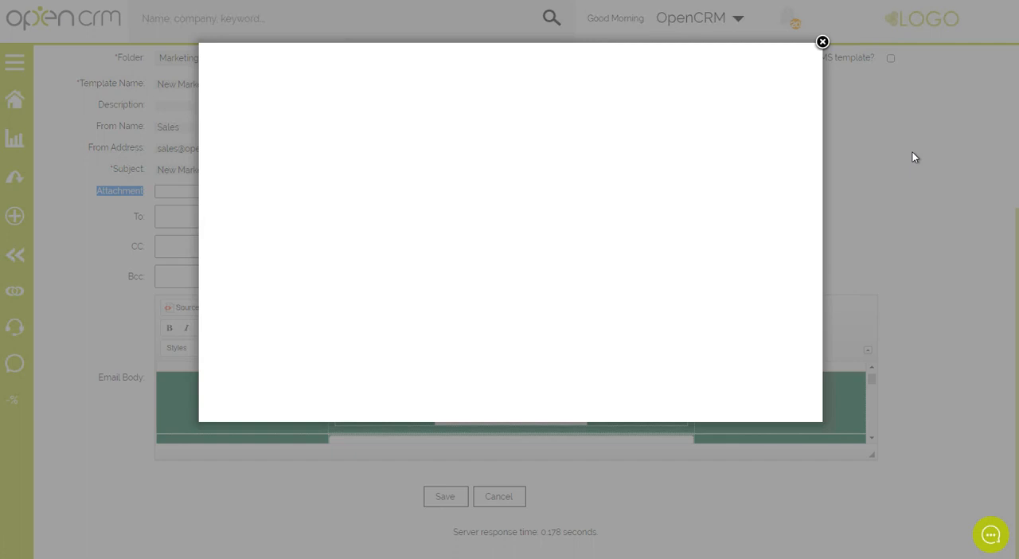
drag(237, 199, 291, 198)
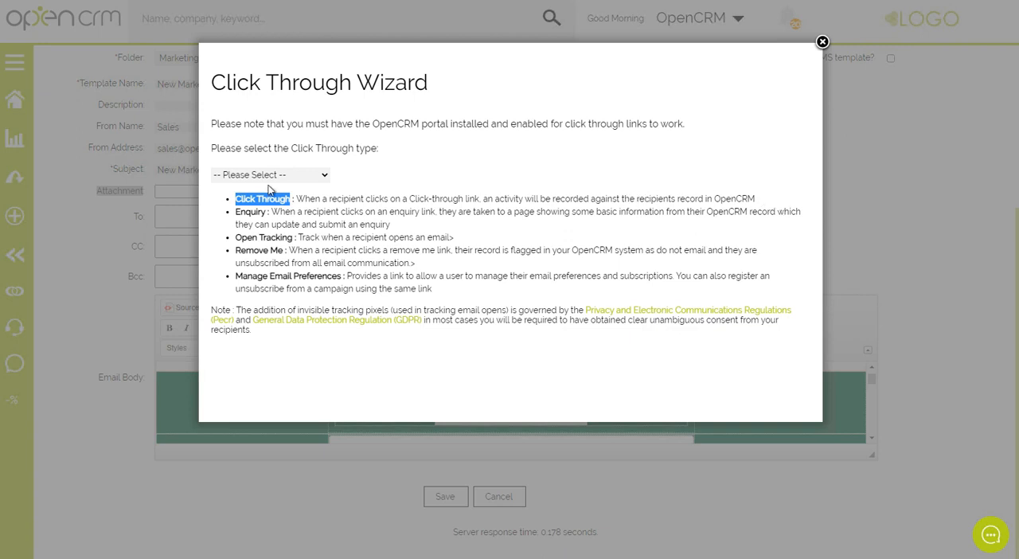
click(294, 180)
click(290, 196)
Enter opencrm.co.uk as the click-through's Redirect URL.
drag(238, 259, 307, 260)
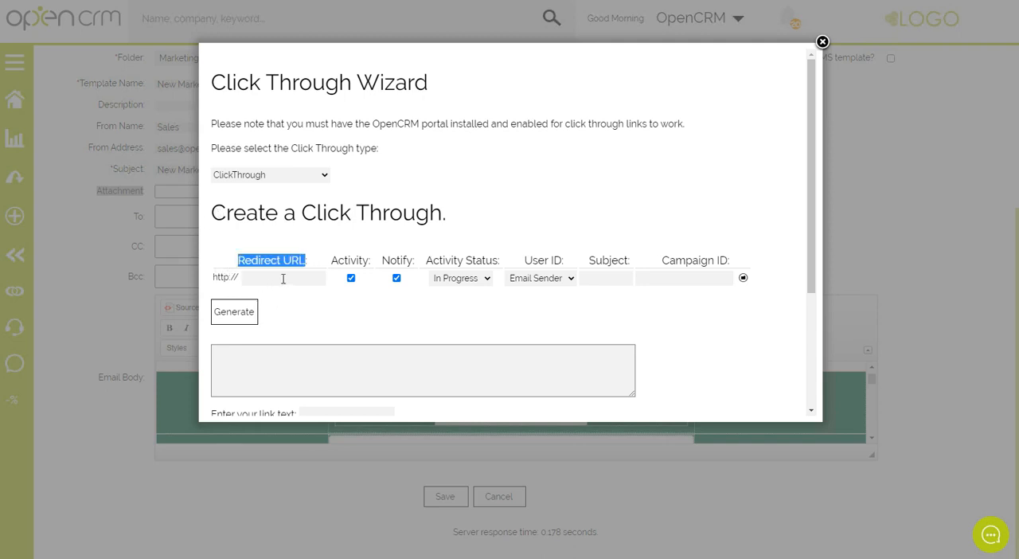
click(283, 278)
text(op)
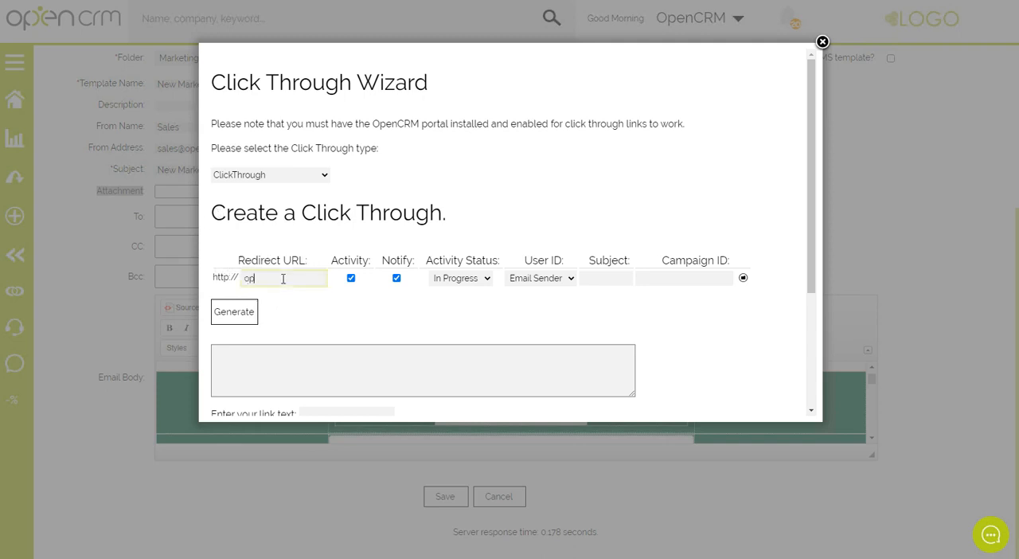
text(encrm.co.uk)
Choose In Progress as the click-through's Activity Status and Email Sender as its User ID.
drag(333, 261, 416, 261)
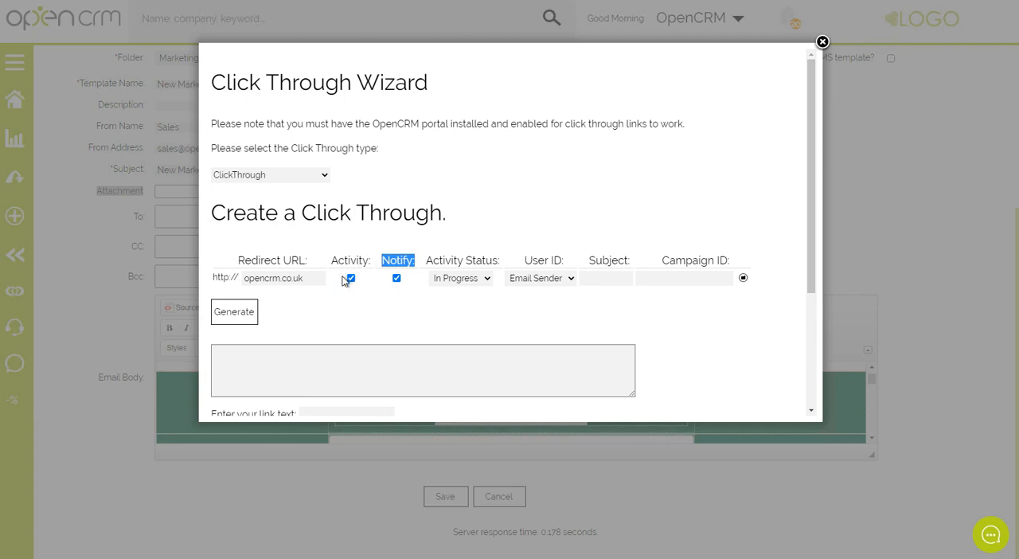
click(486, 279)
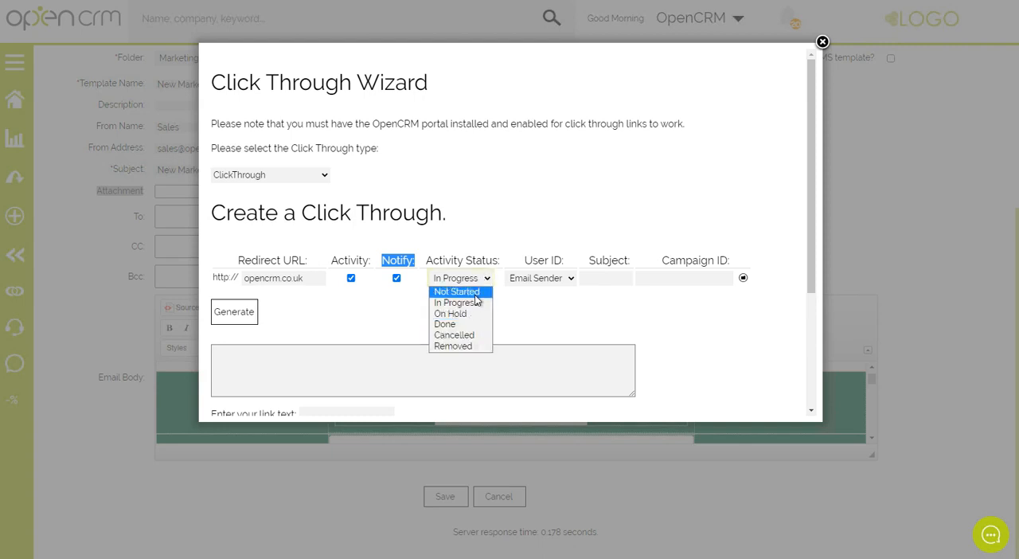
click(476, 307)
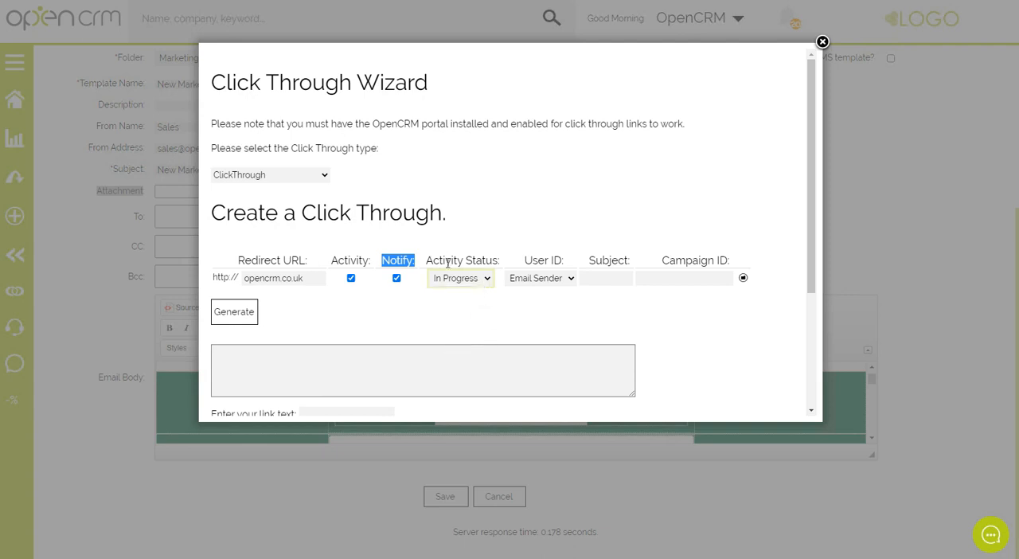
click(470, 279)
drag(525, 260, 563, 260)
click(546, 278)
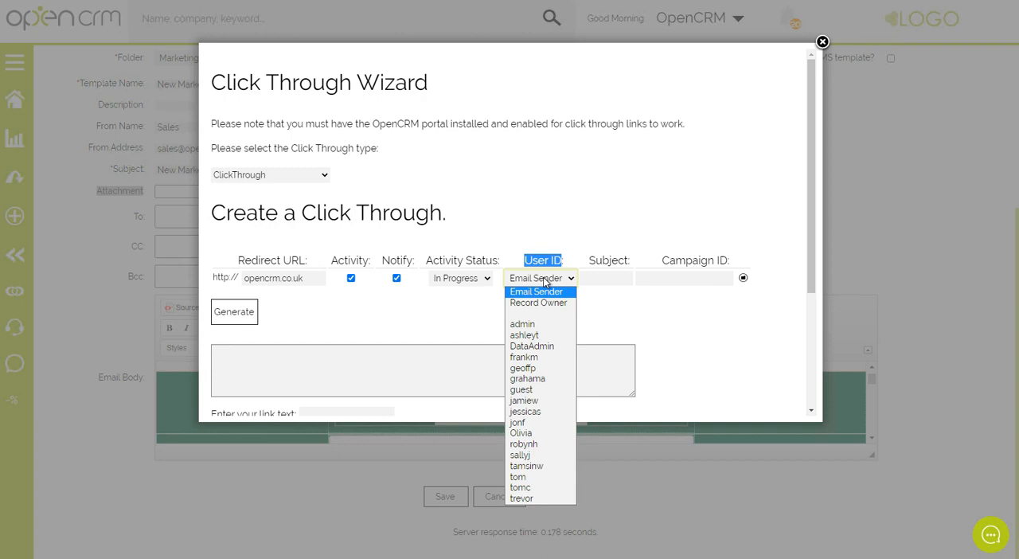
click(548, 293)
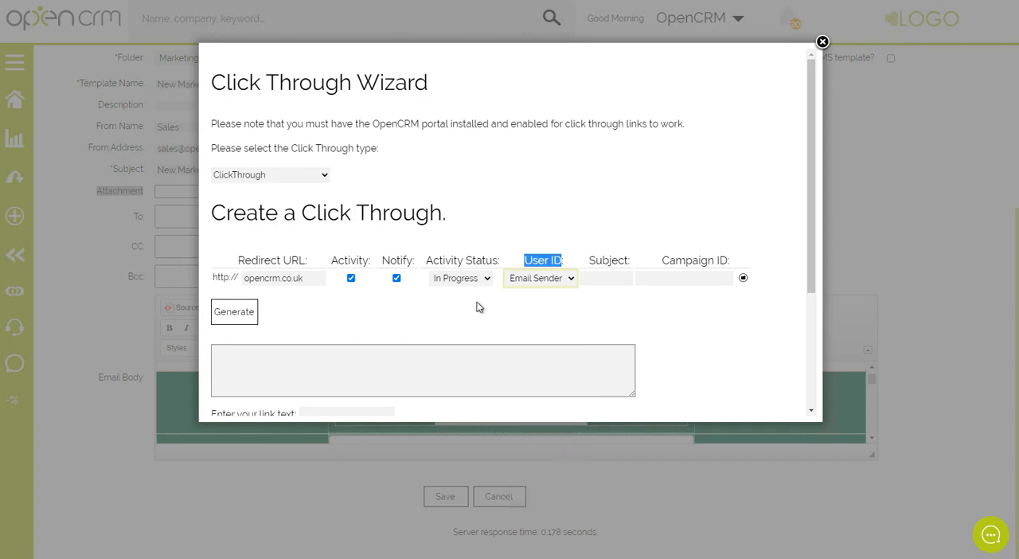
Try an individual user and Record Owner as the click-through's User ID, and switch it back to Email Sender.
click(547, 285)
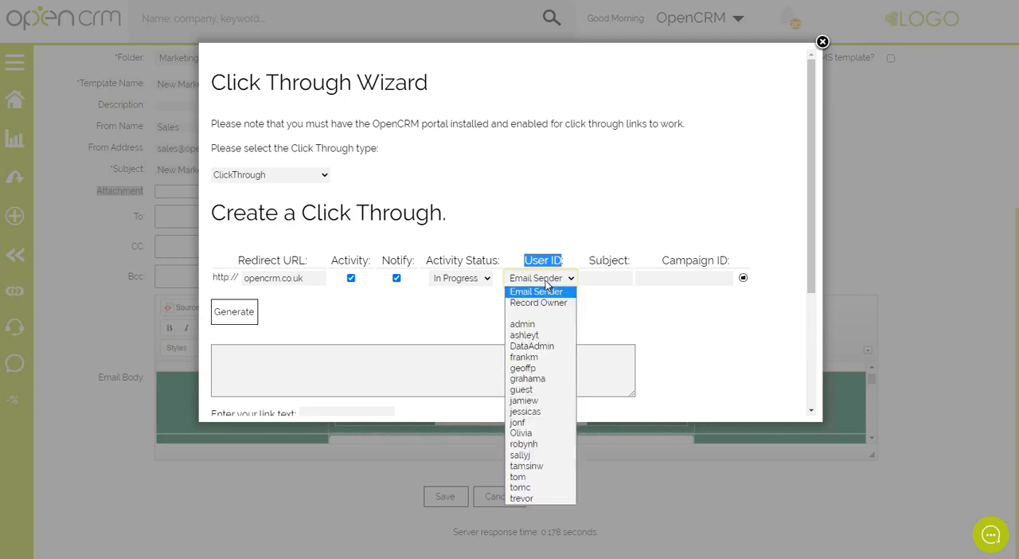
click(526, 422)
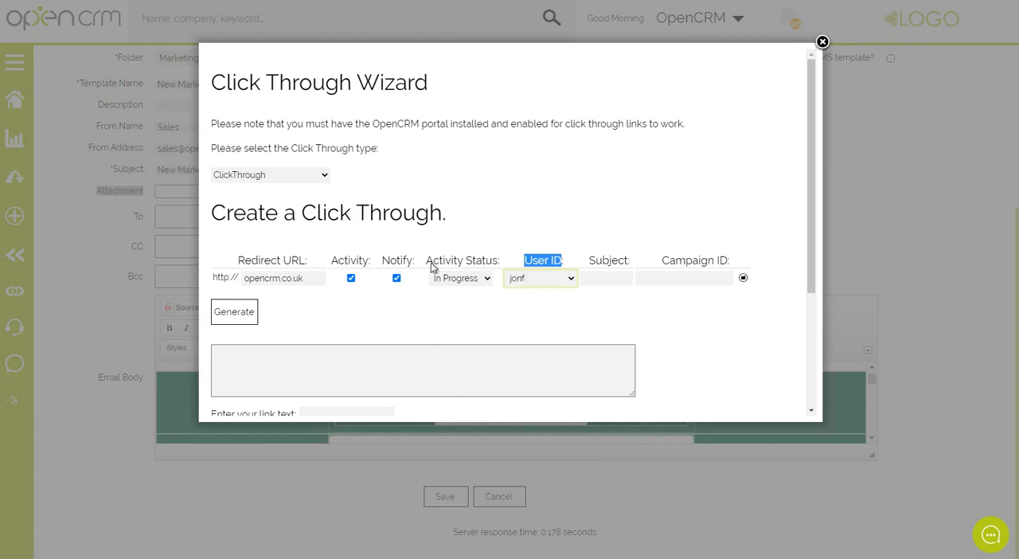
drag(331, 264, 406, 261)
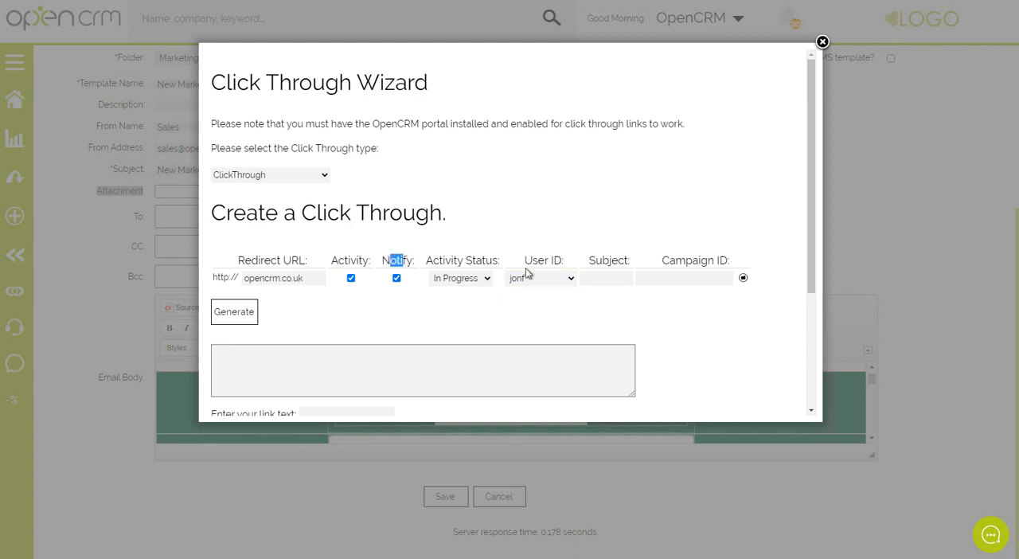
click(566, 282)
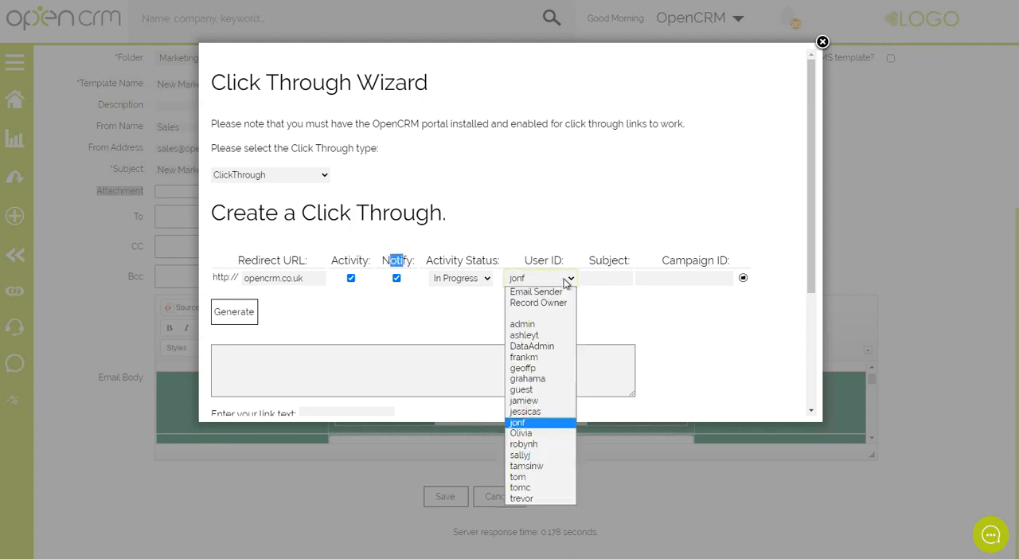
click(538, 303)
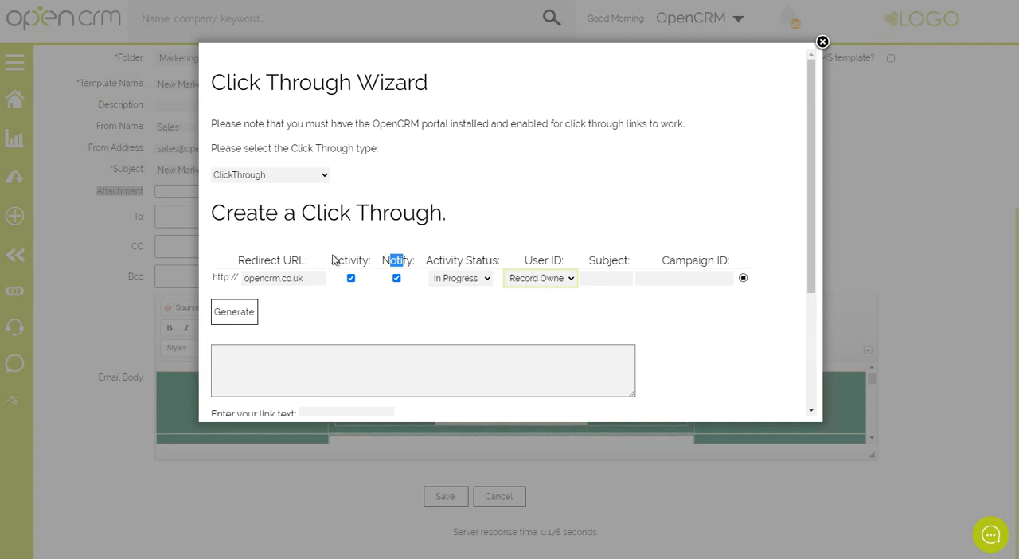
drag(330, 261, 416, 261)
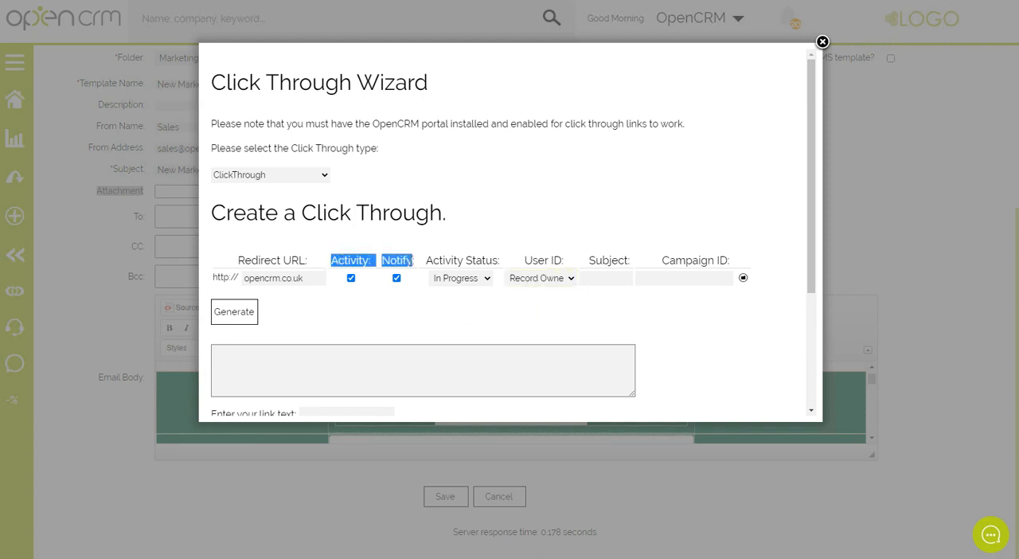
click(536, 280)
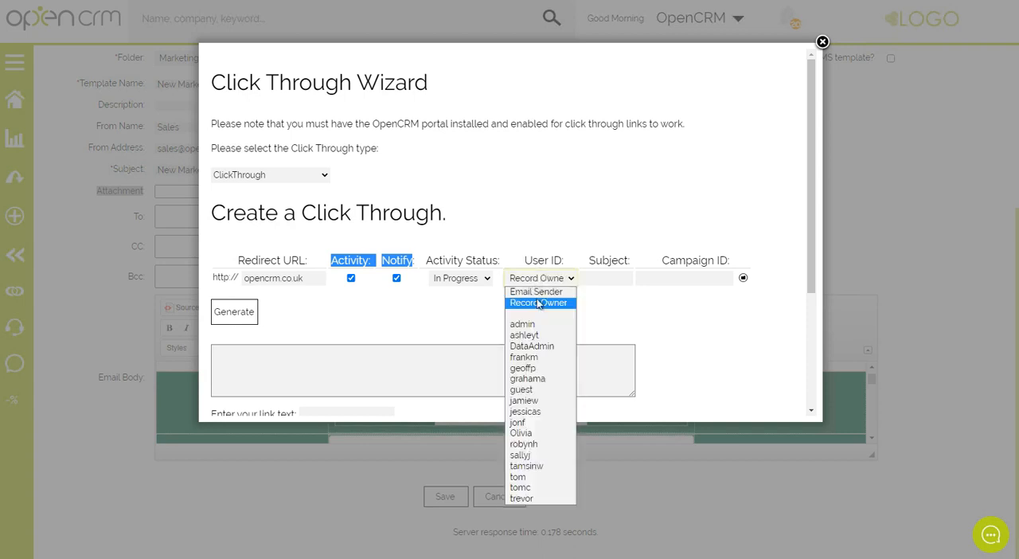
click(538, 292)
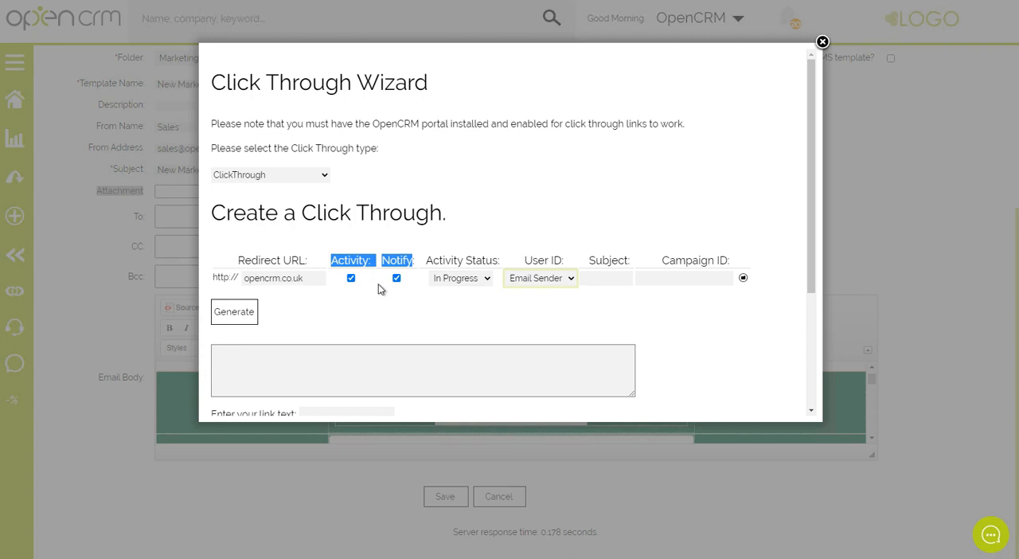
Enter Logo as the click-through's Subject.
click(605, 278)
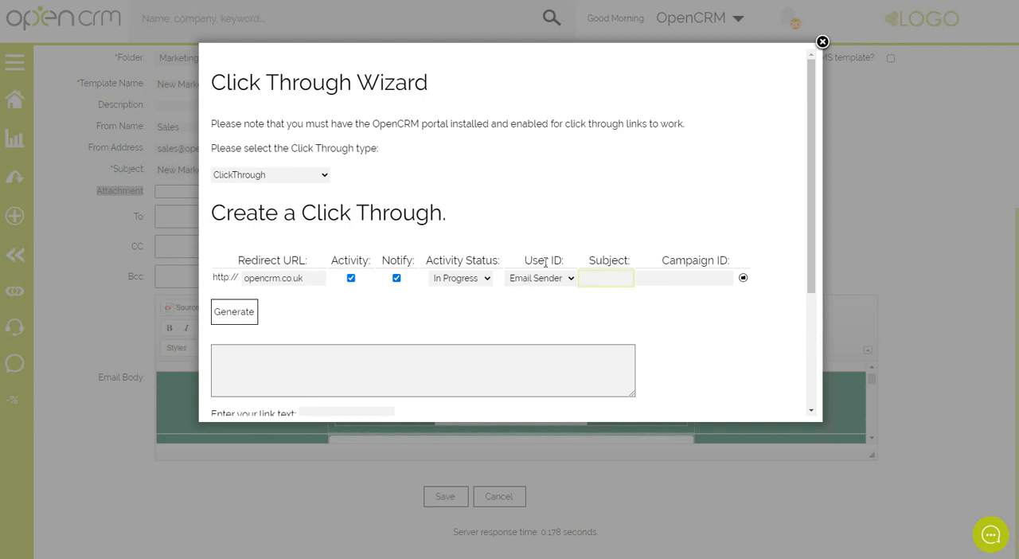
drag(591, 261, 629, 260)
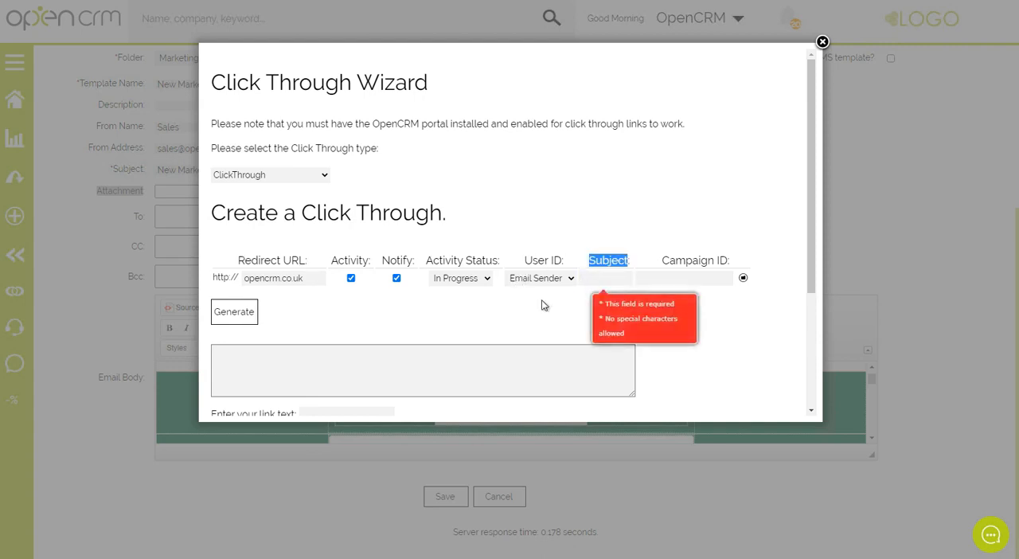
click(593, 278)
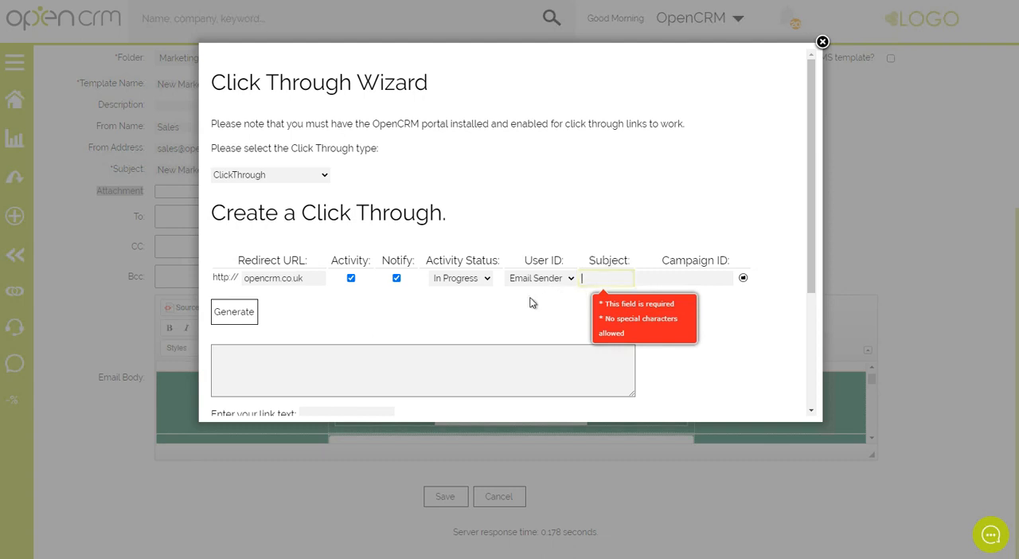
text(Logo)
click(734, 315)
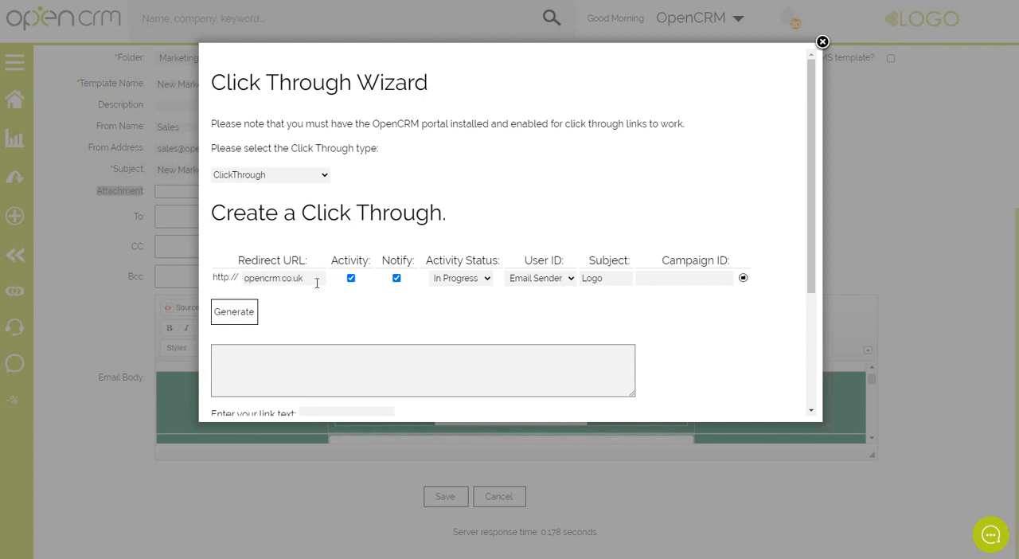
double_click(612, 277)
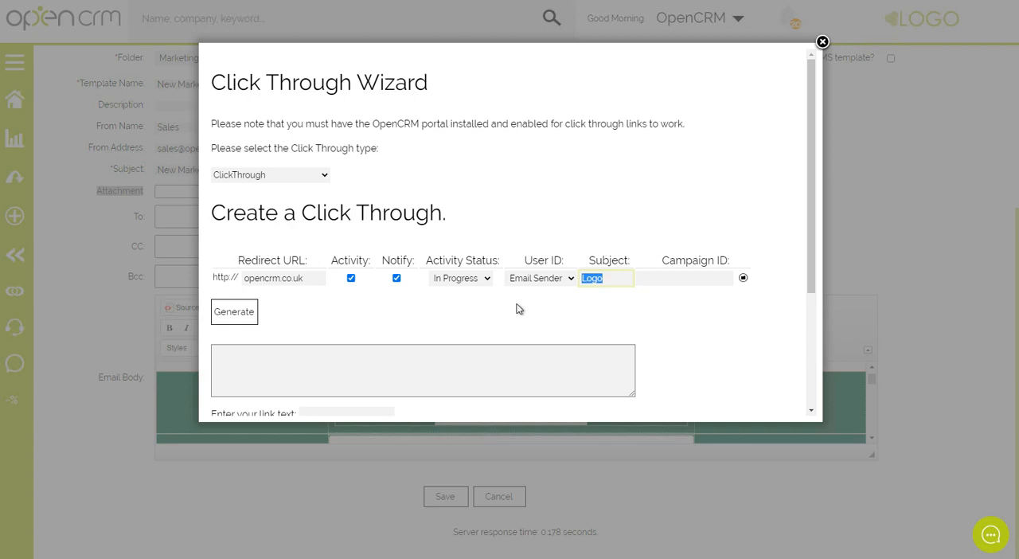
Link the click-through to the Webinar campaign through its Campaign ID.
drag(664, 261, 731, 262)
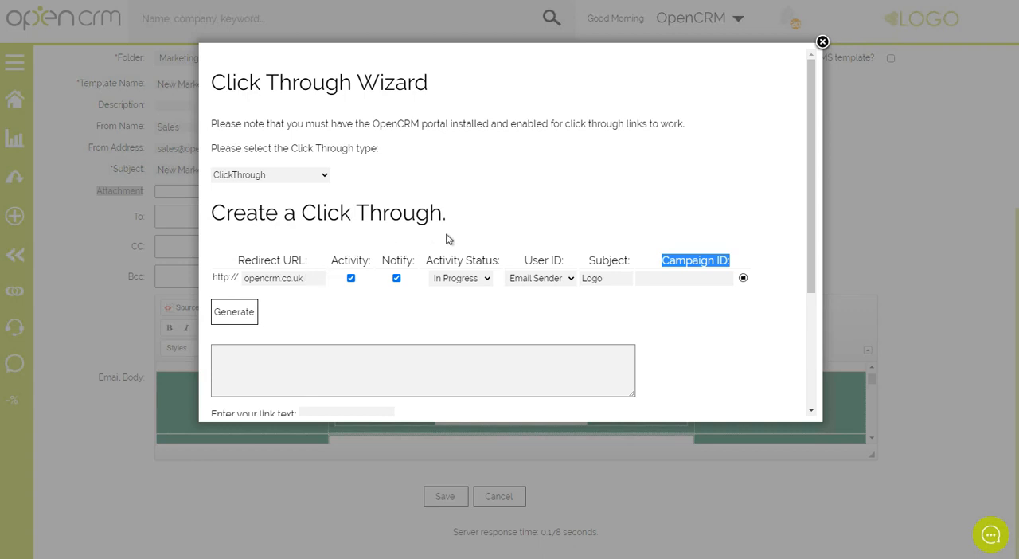
click(743, 279)
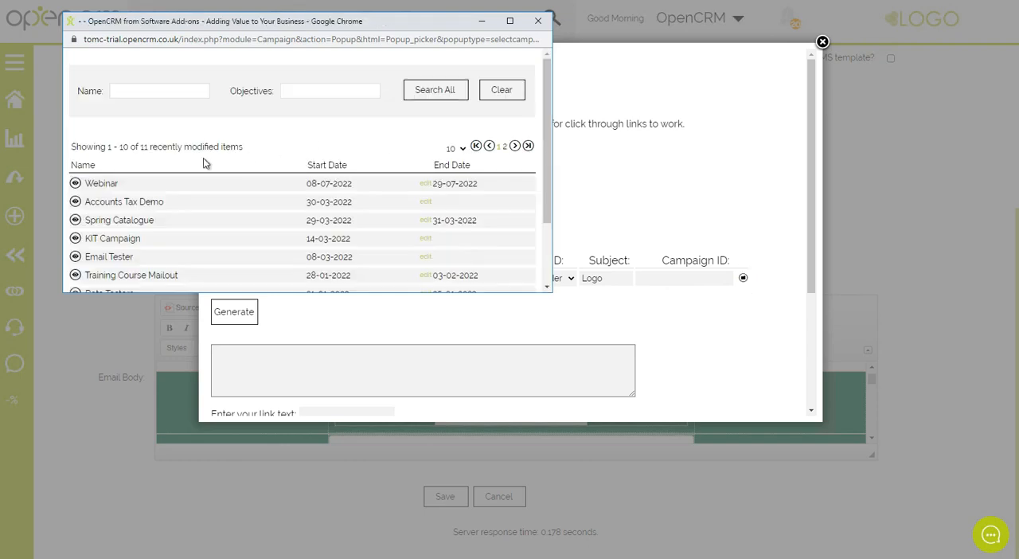
click(101, 184)
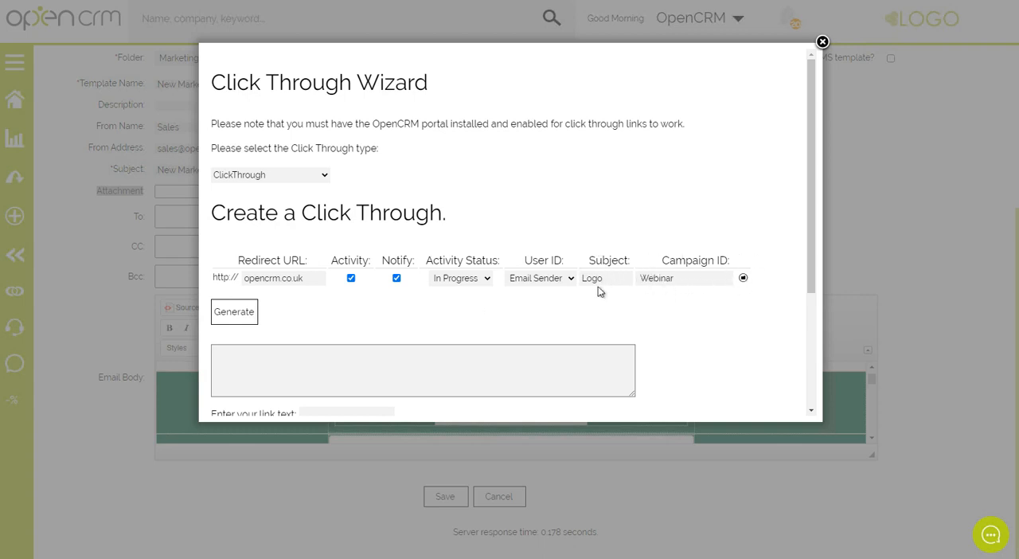
Generate the click-through link, copy the whole URL and close the wizard.
click(235, 311)
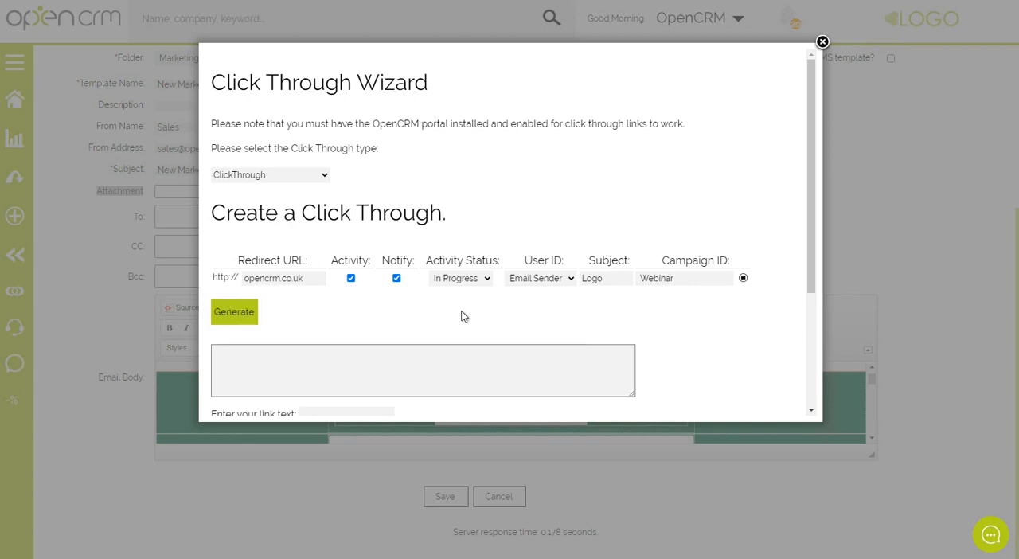
drag(629, 376, 211, 352)
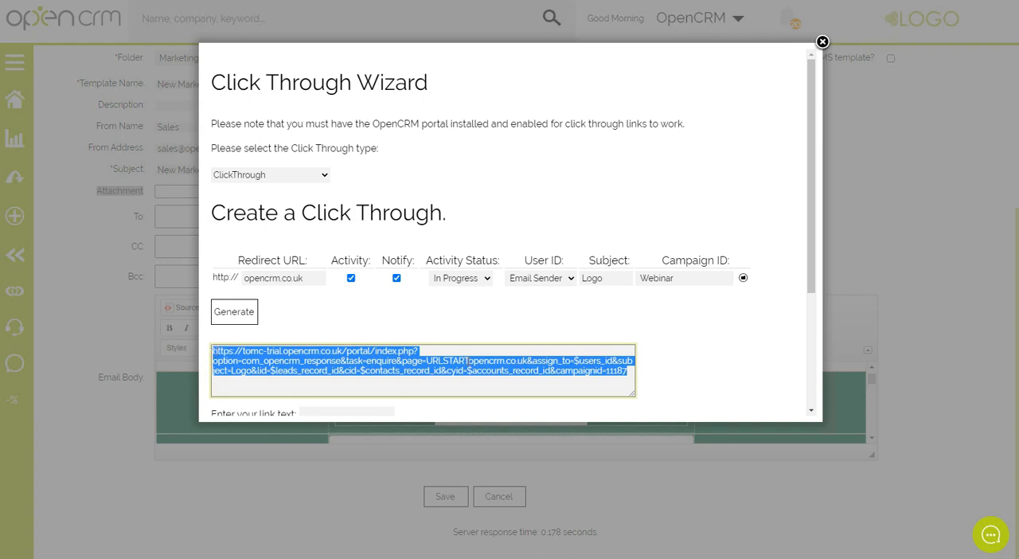
click(822, 43)
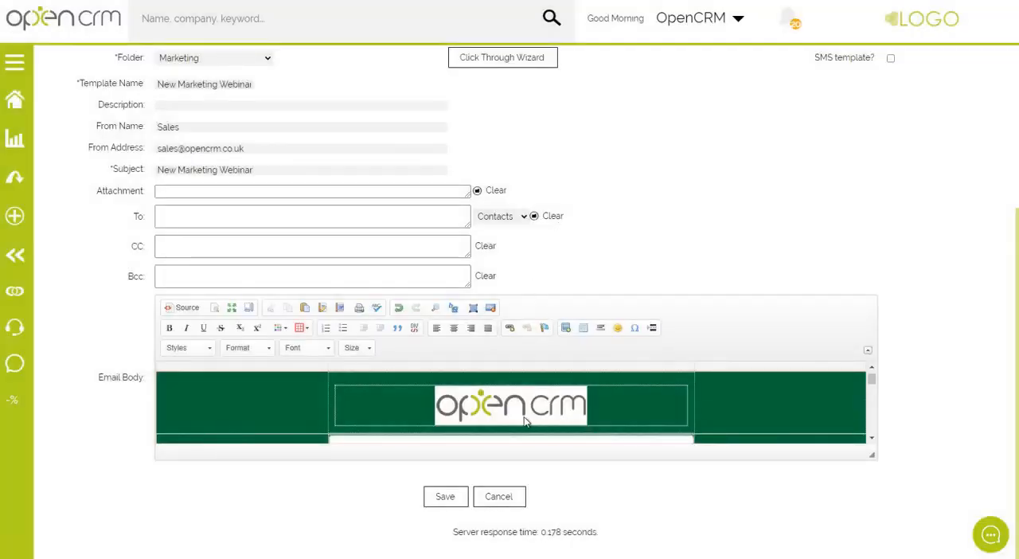
Link the OpenCRM logo image in the email body to the copied click-through URL.
click(498, 414)
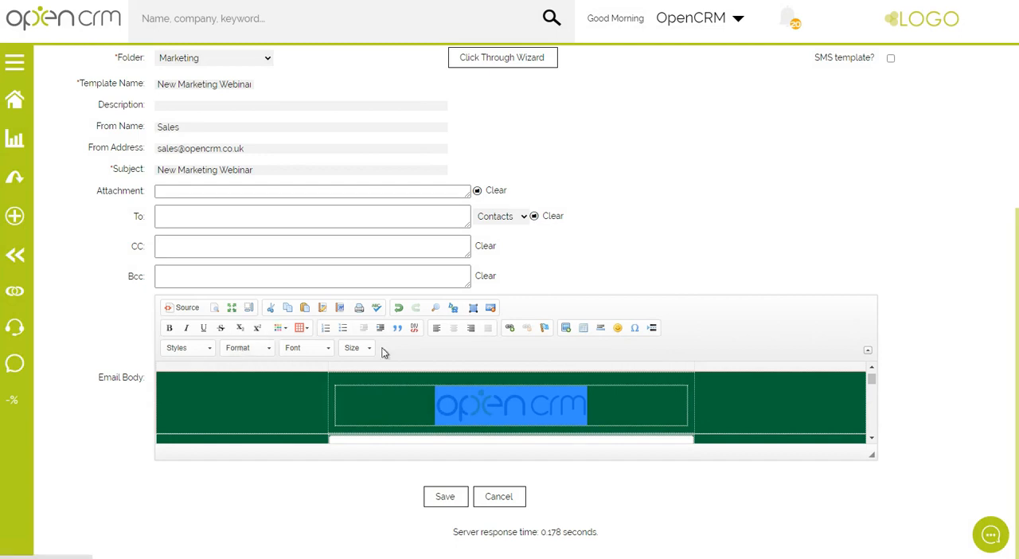
click(510, 329)
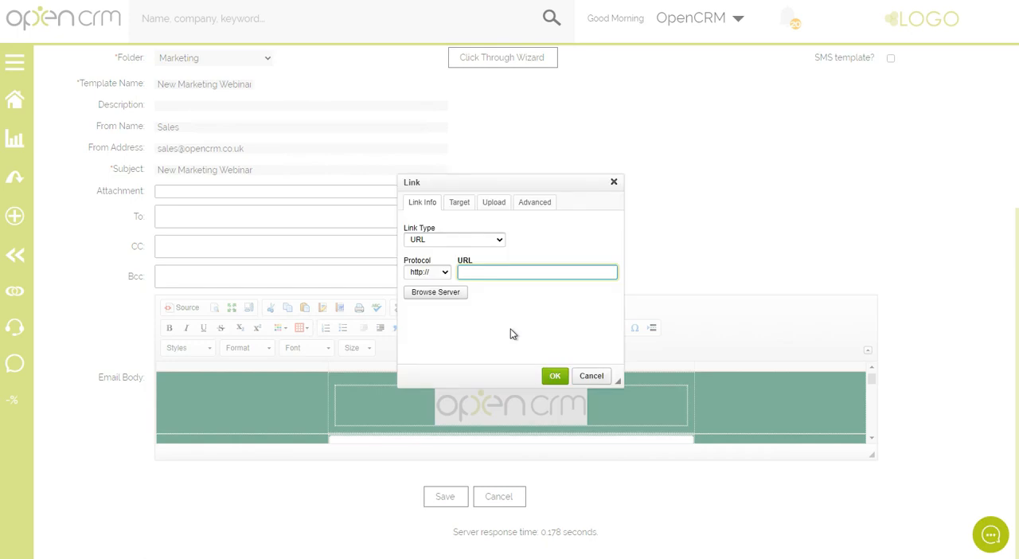
key(ctrl+v)
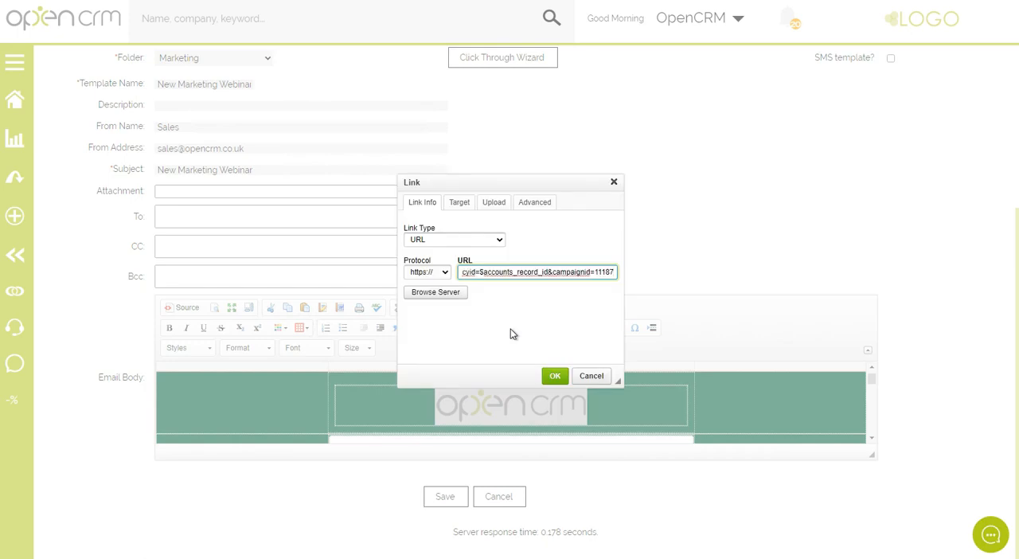
click(554, 375)
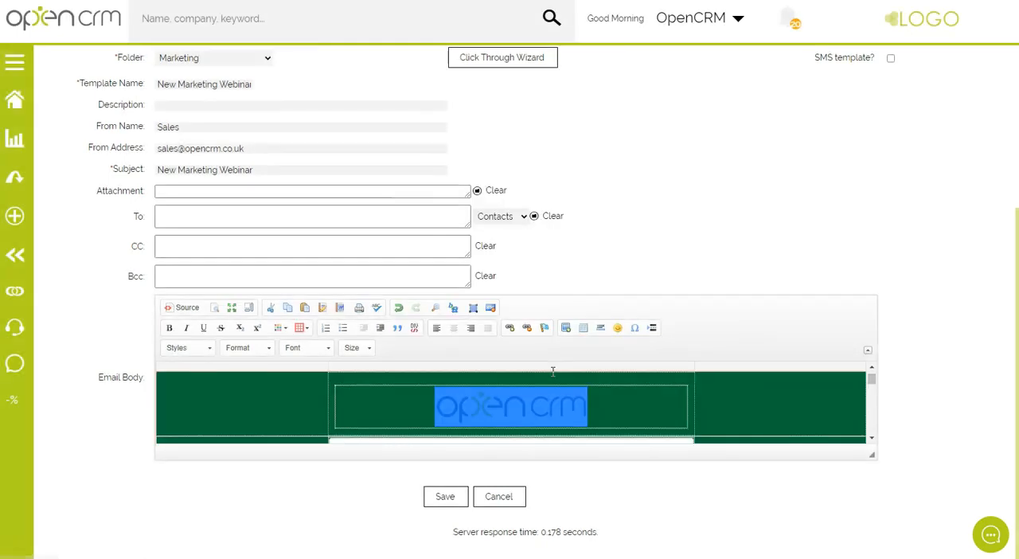
click(763, 410)
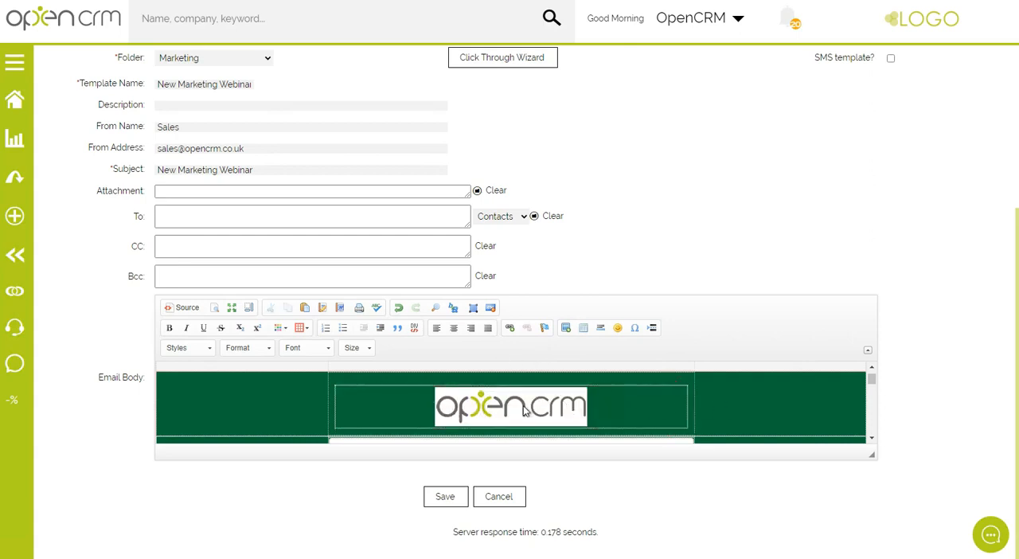
click(523, 410)
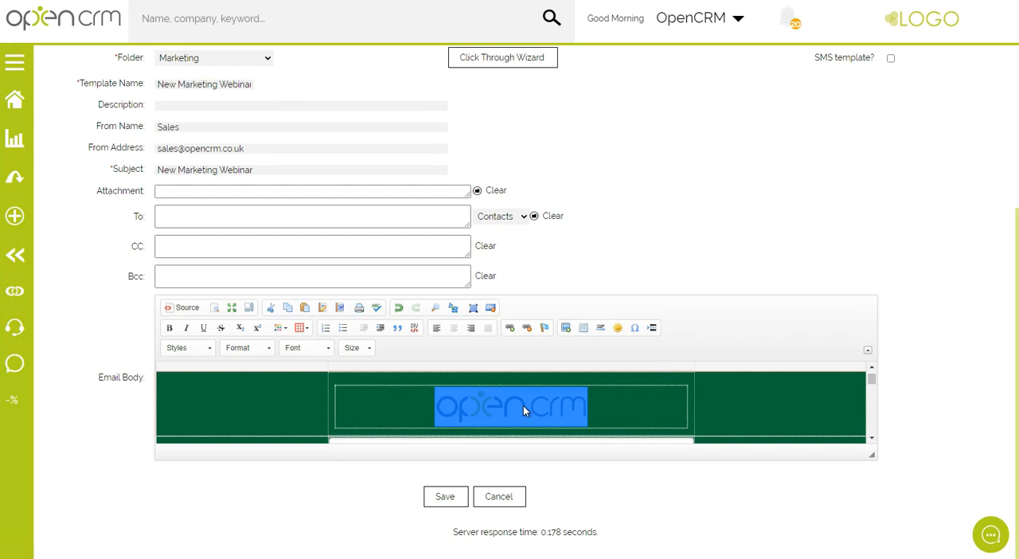
click(751, 412)
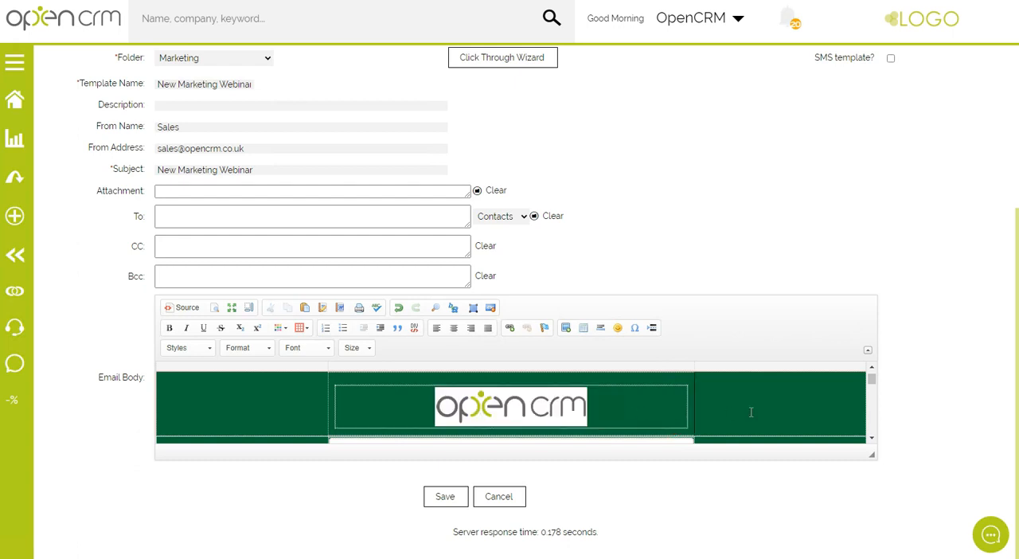
scroll(751, 412, down, 3)
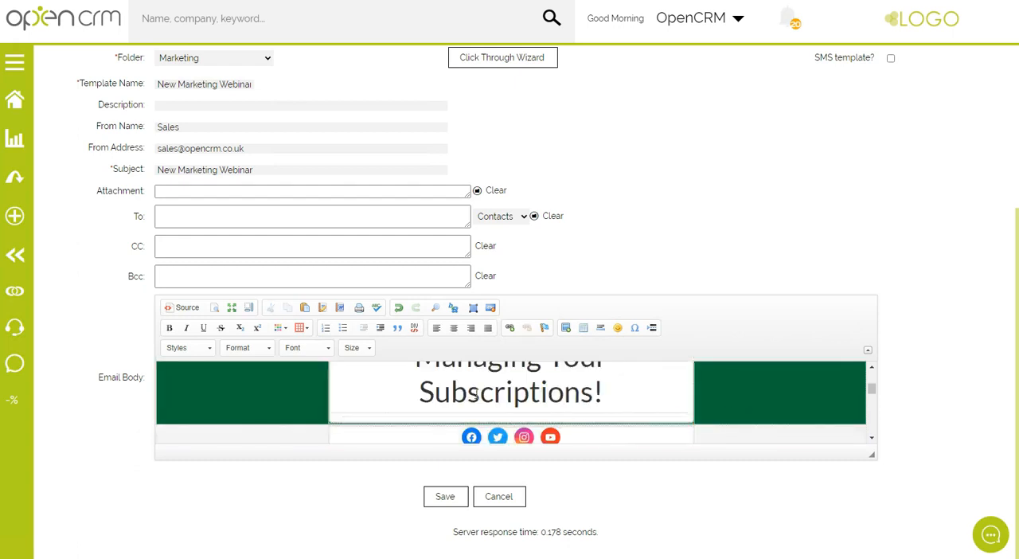
drag(419, 392, 468, 390)
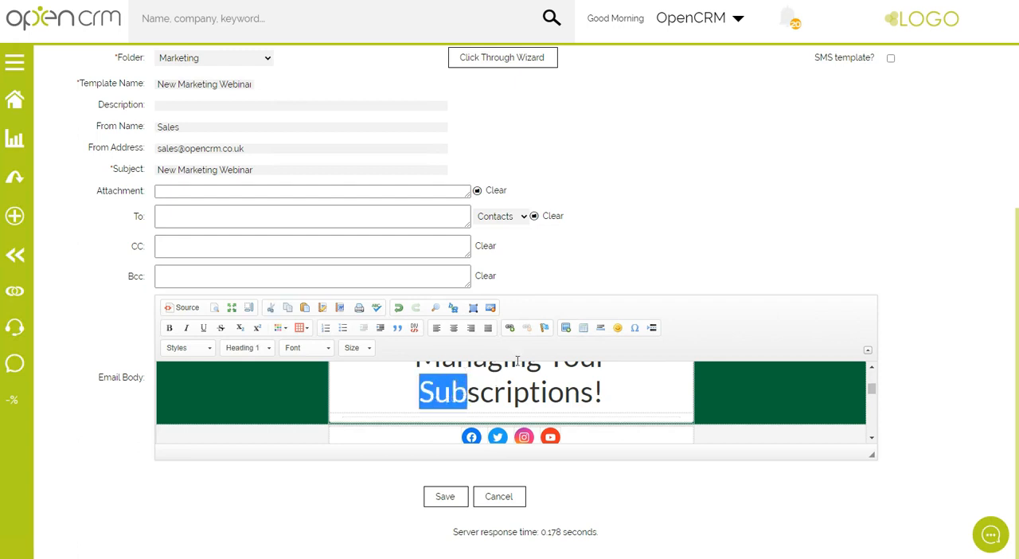
click(511, 328)
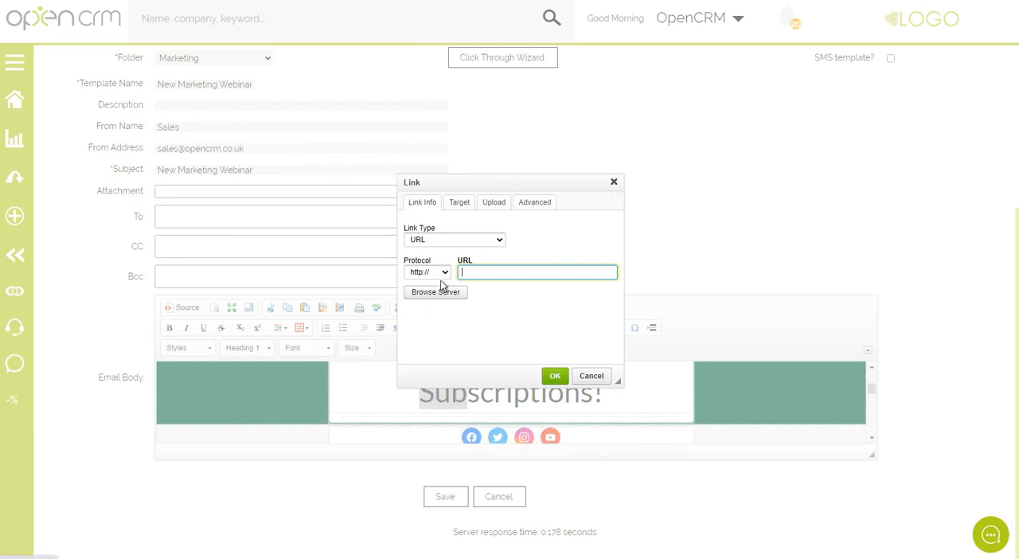
click(613, 182)
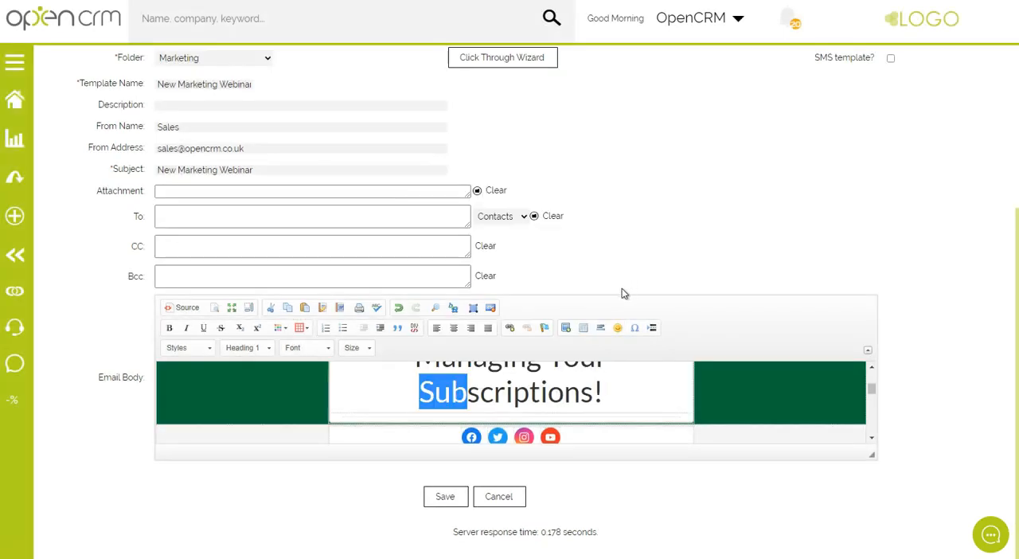
click(872, 437)
click(473, 415)
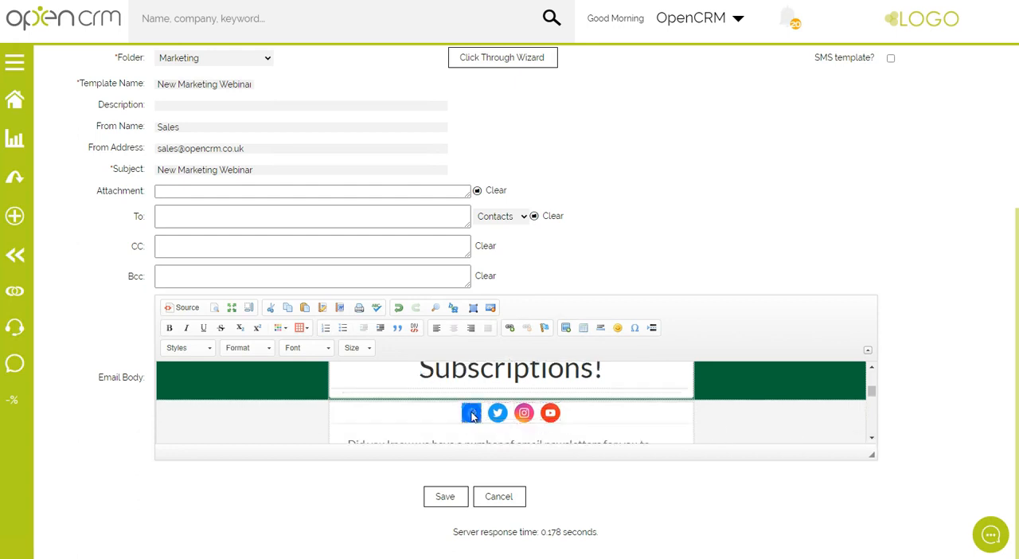
click(508, 330)
click(872, 439)
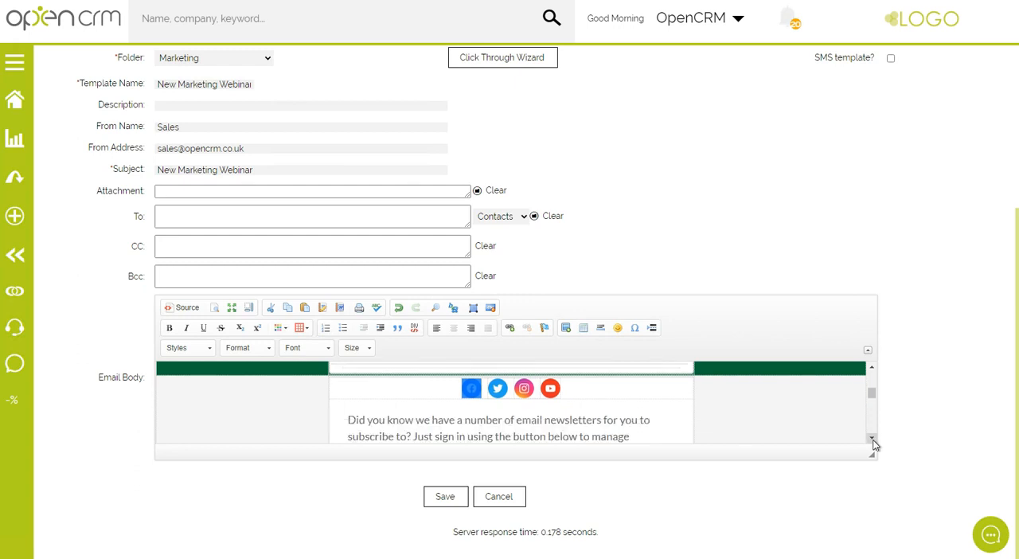
drag(873, 396, 871, 370)
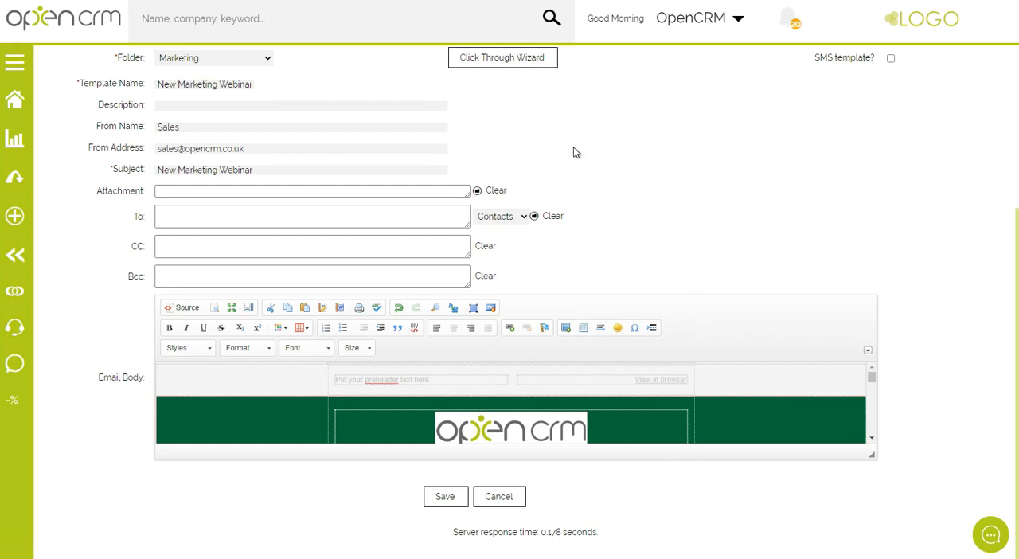
Start an Open Tracking hidden image in the Click Through Wizard, leaving Activity and Notify unticked.
click(514, 62)
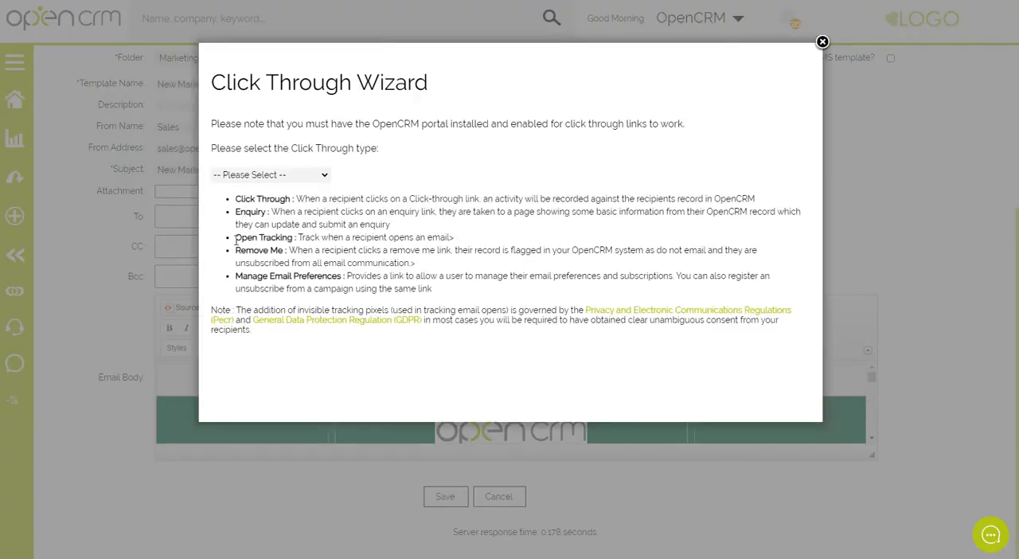
click(249, 176)
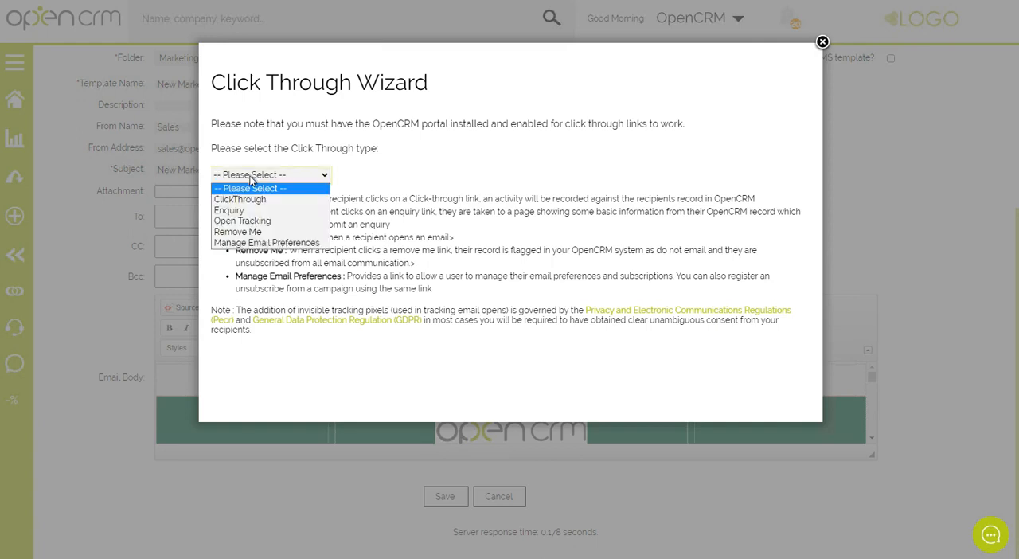
click(248, 221)
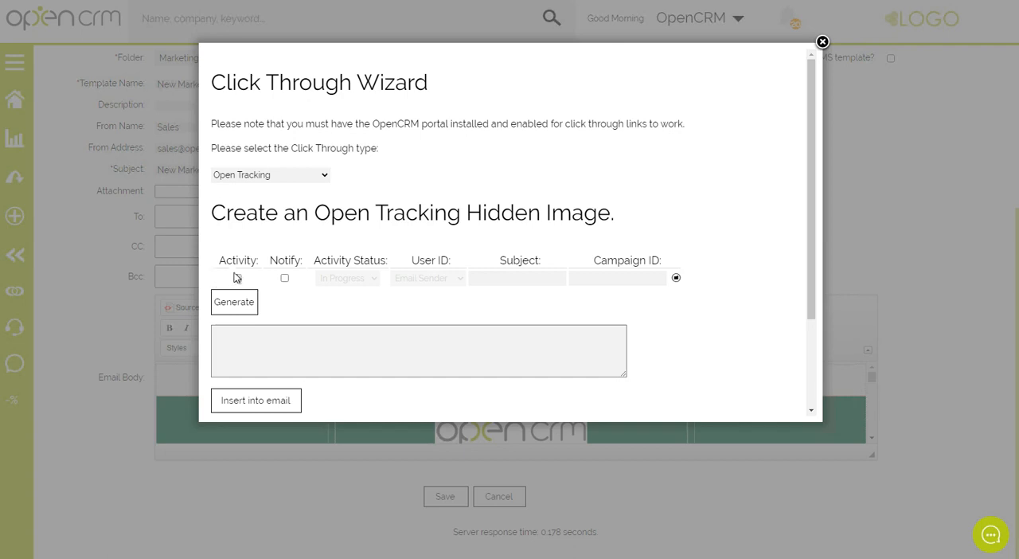
drag(226, 261, 302, 260)
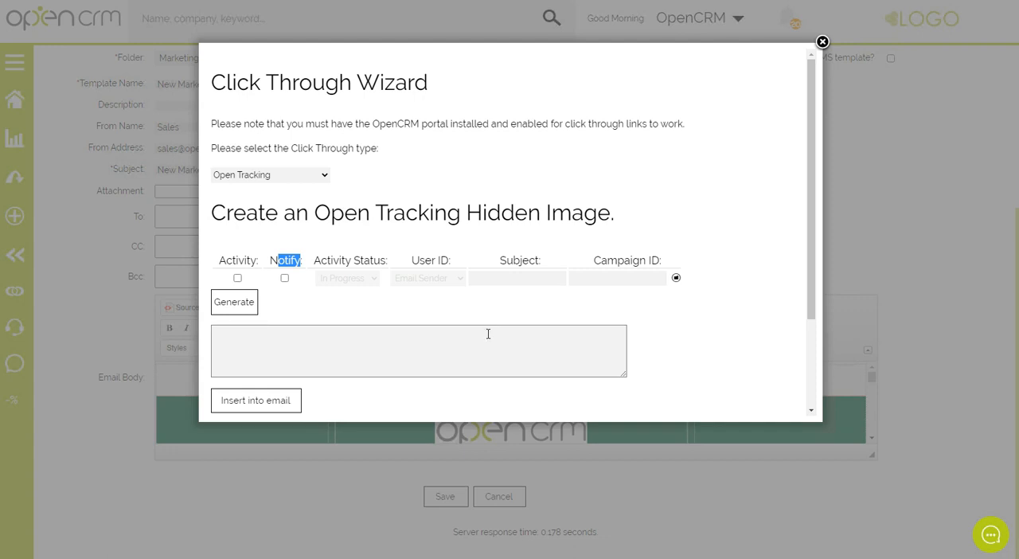
drag(220, 260, 307, 262)
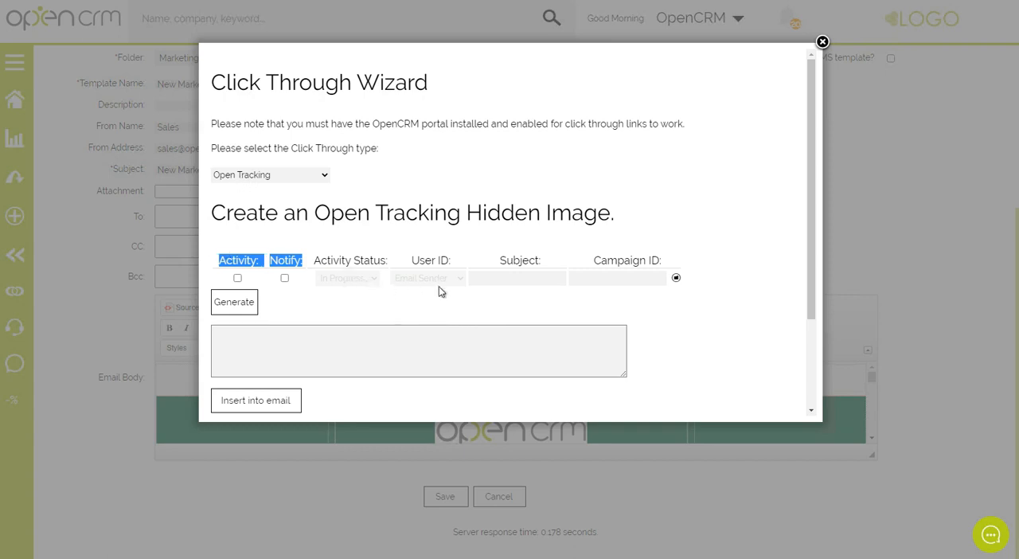
Link the open tracking image to the Webinar campaign through its Campaign ID.
click(597, 259)
drag(597, 258, 660, 261)
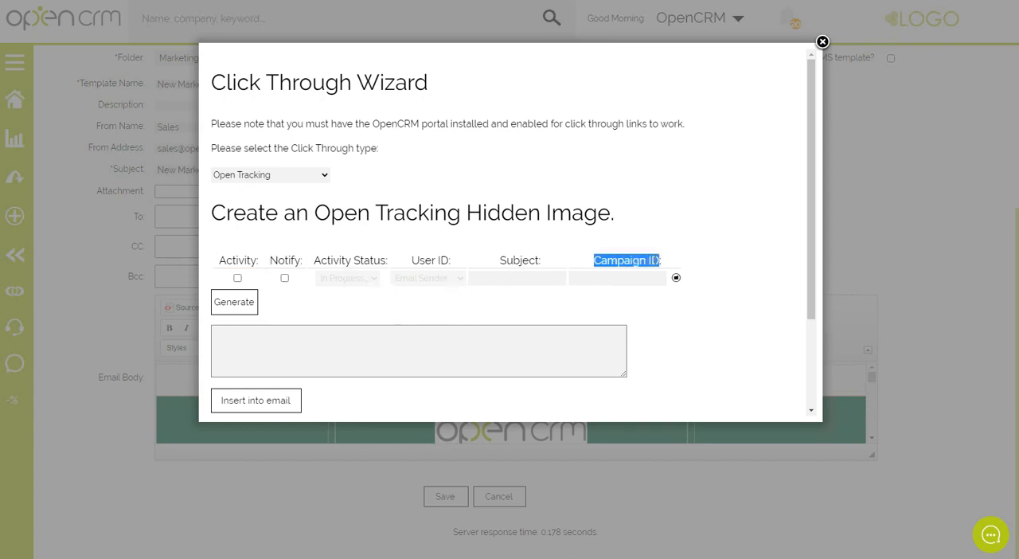
click(676, 278)
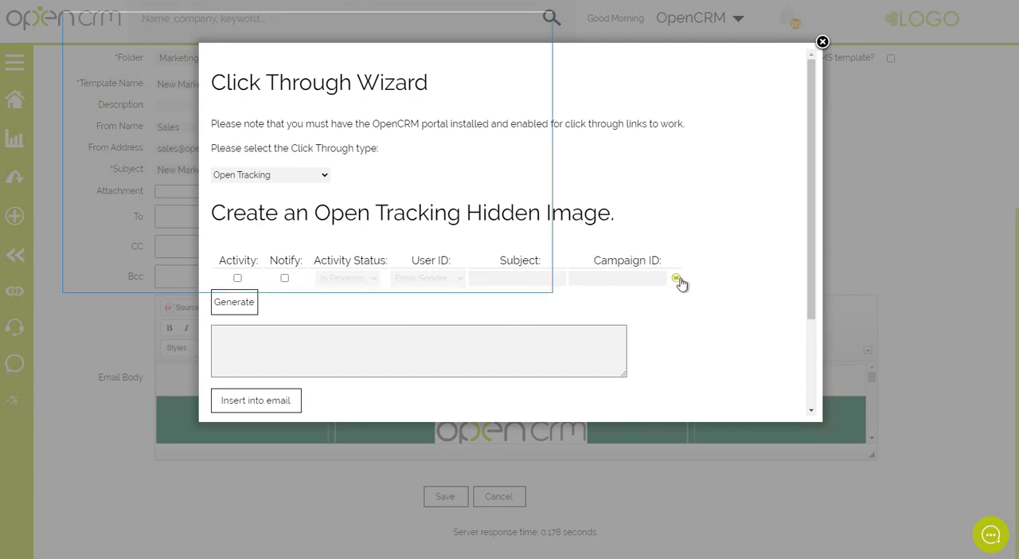
click(112, 182)
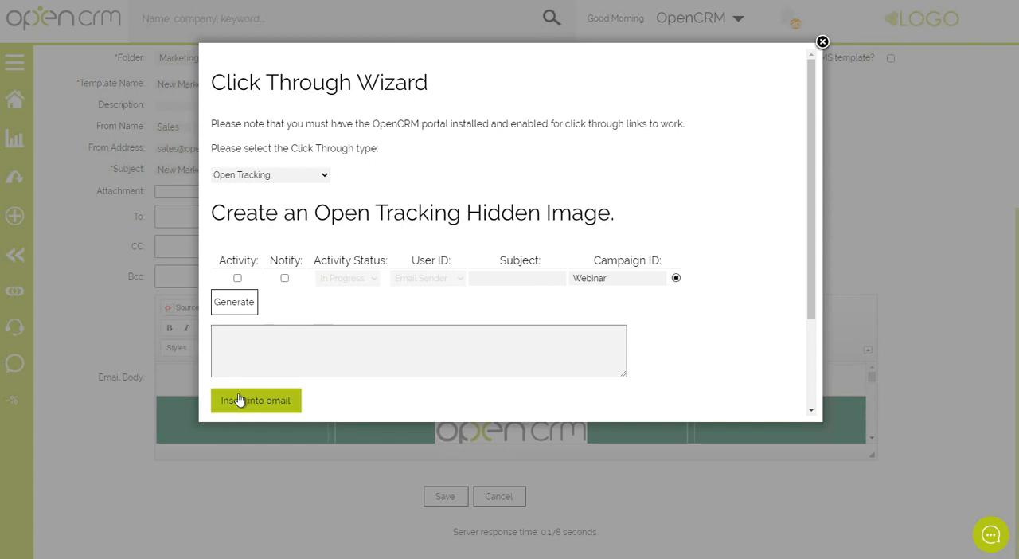
Generate the open tracking URL and insert the hidden image into the email.
click(239, 312)
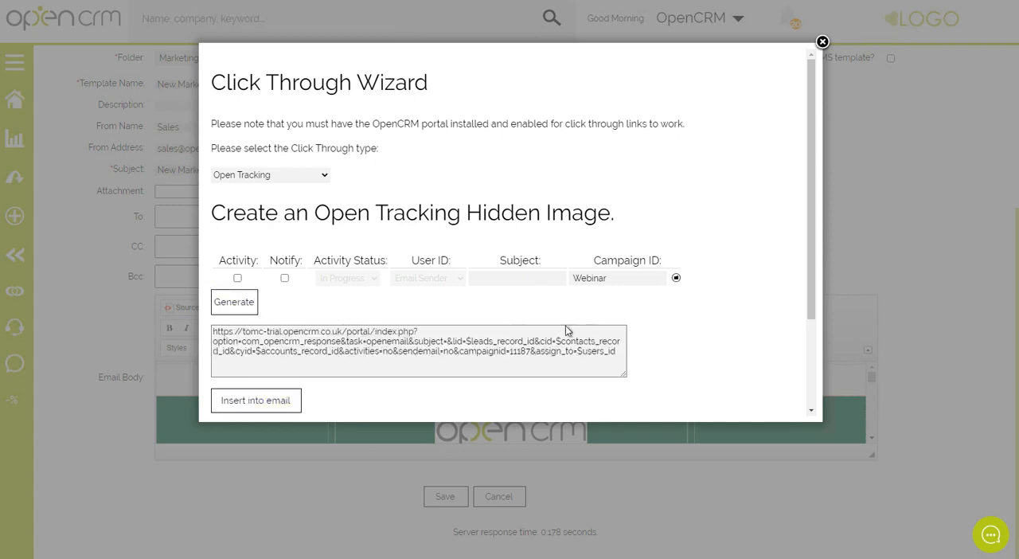
click(231, 300)
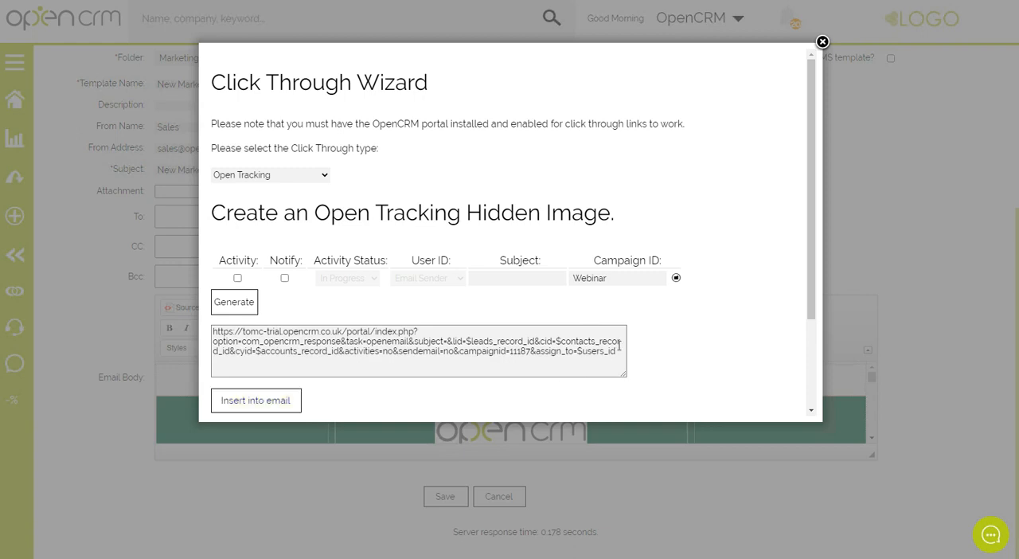
click(277, 403)
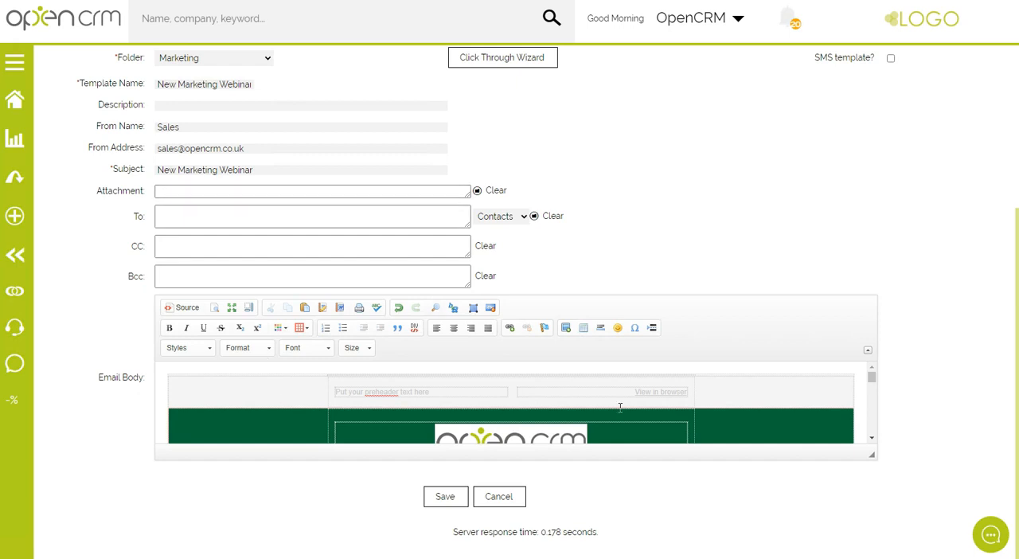
Select the word "unsubscribe" in the sentence near the end of the email body.
scroll(744, 399, down, 1)
scroll(743, 399, down, 5)
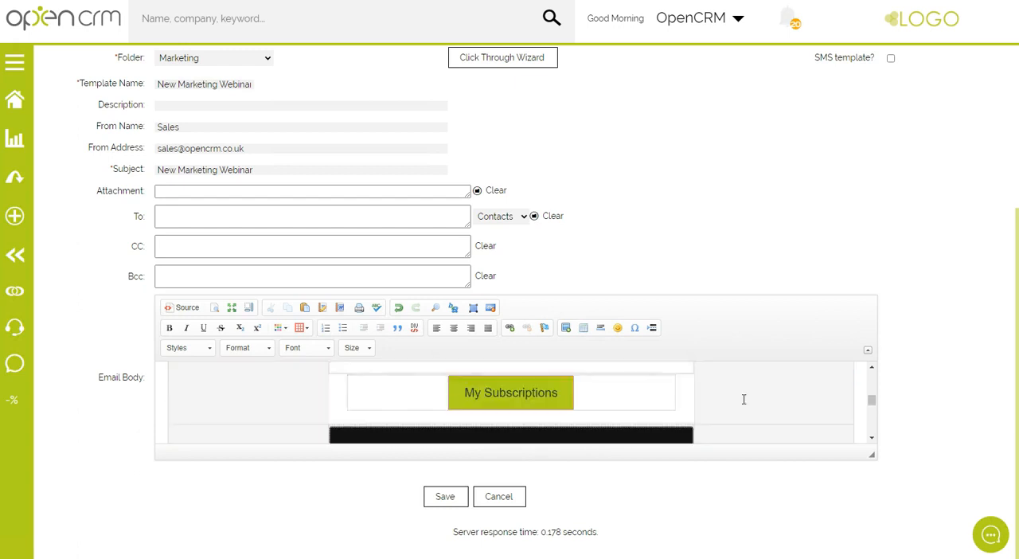
scroll(744, 399, down, 2)
scroll(744, 399, down, 1)
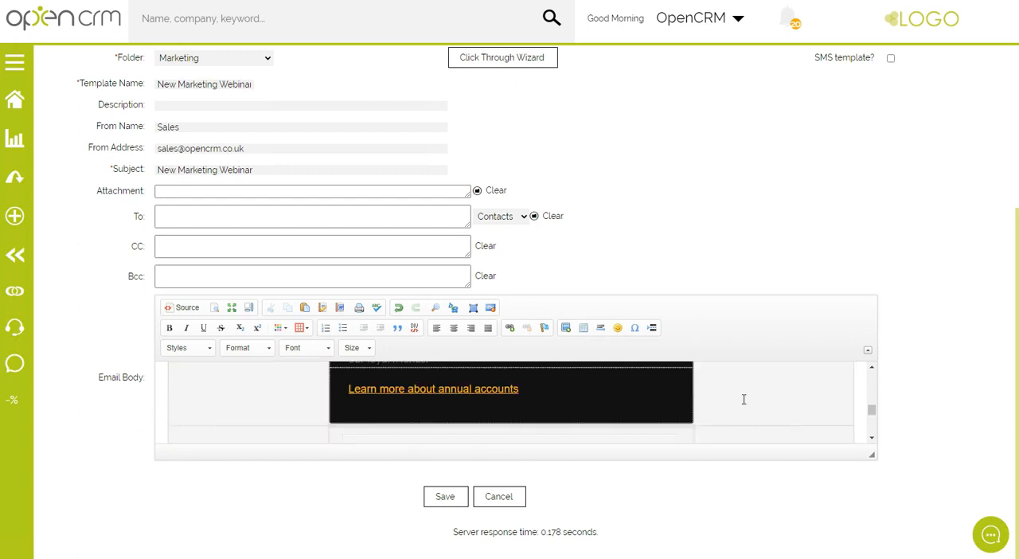
scroll(549, 407, down, 1)
scroll(589, 408, down, 1)
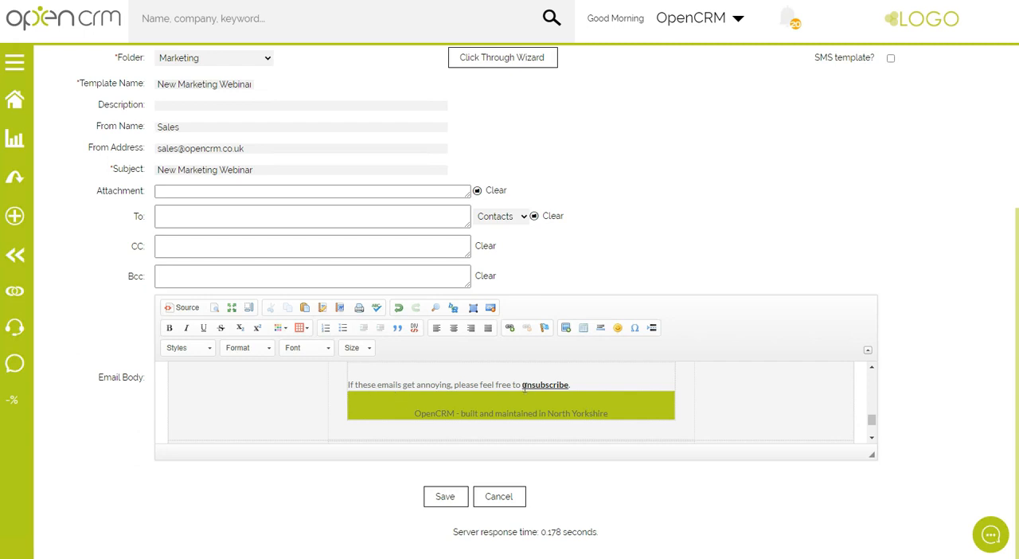
drag(523, 385, 568, 385)
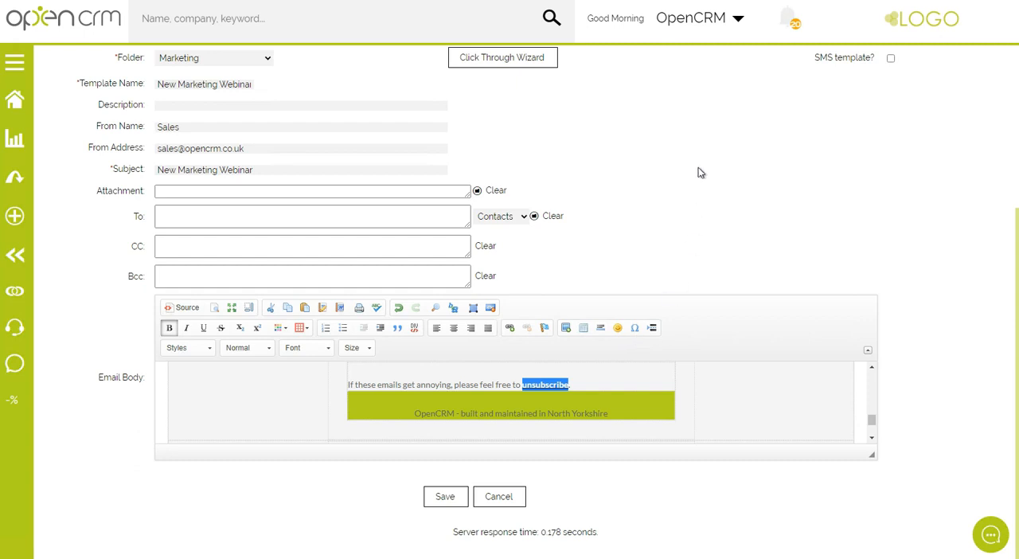
Generate a Remove Me unsubscribe link for the Webinar campaign with the Click Through Wizard and copy its whole URL.
click(514, 62)
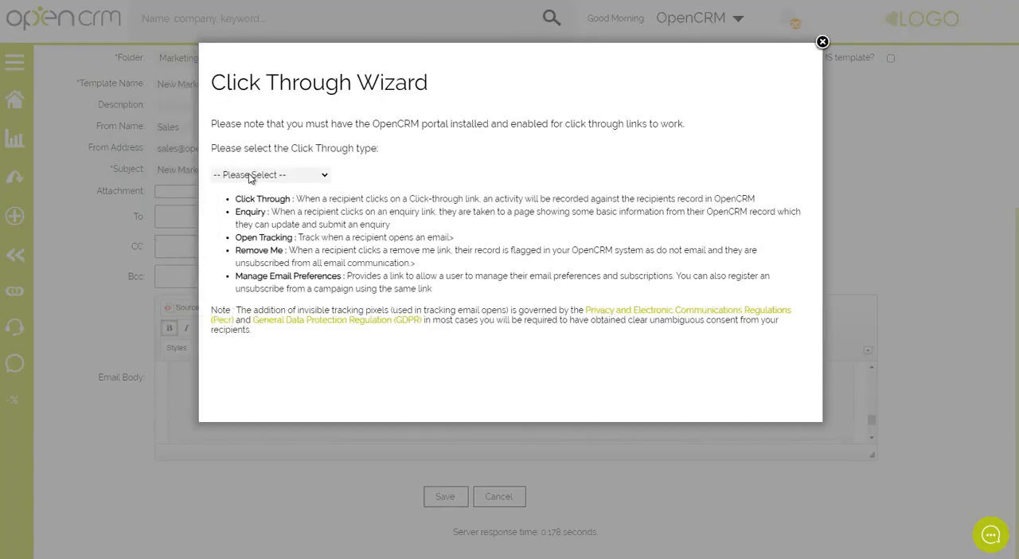
click(248, 174)
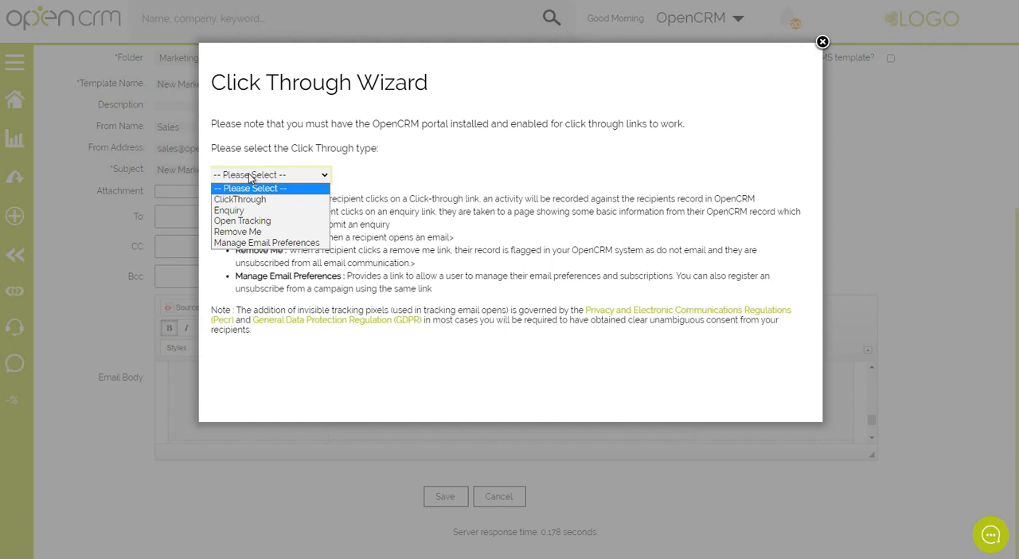
click(253, 232)
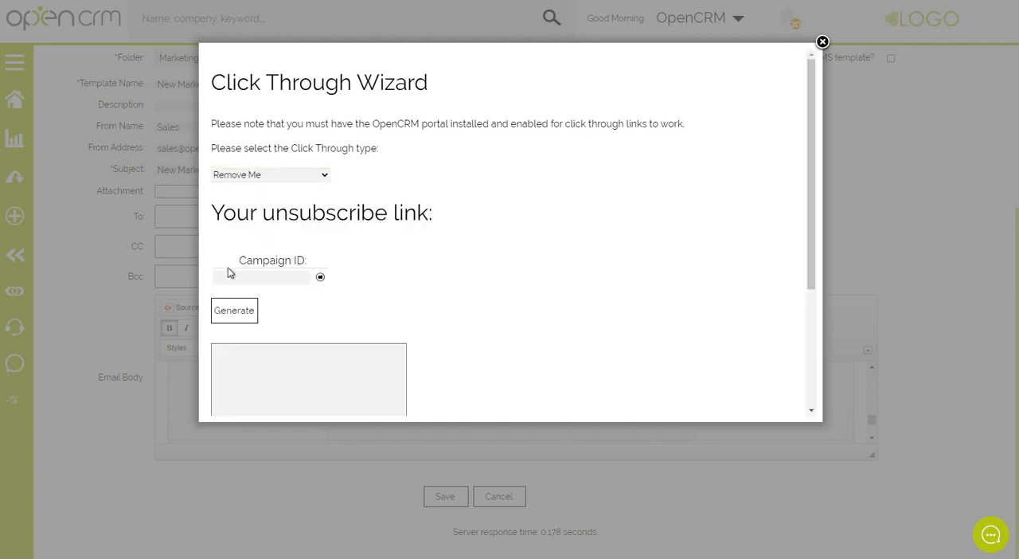
click(321, 278)
click(77, 187)
click(243, 312)
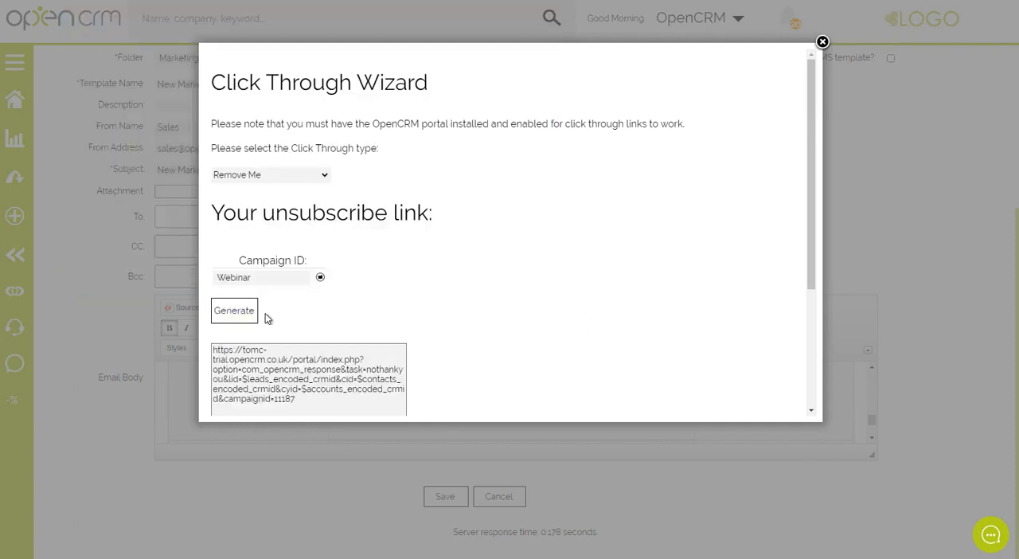
click(285, 395)
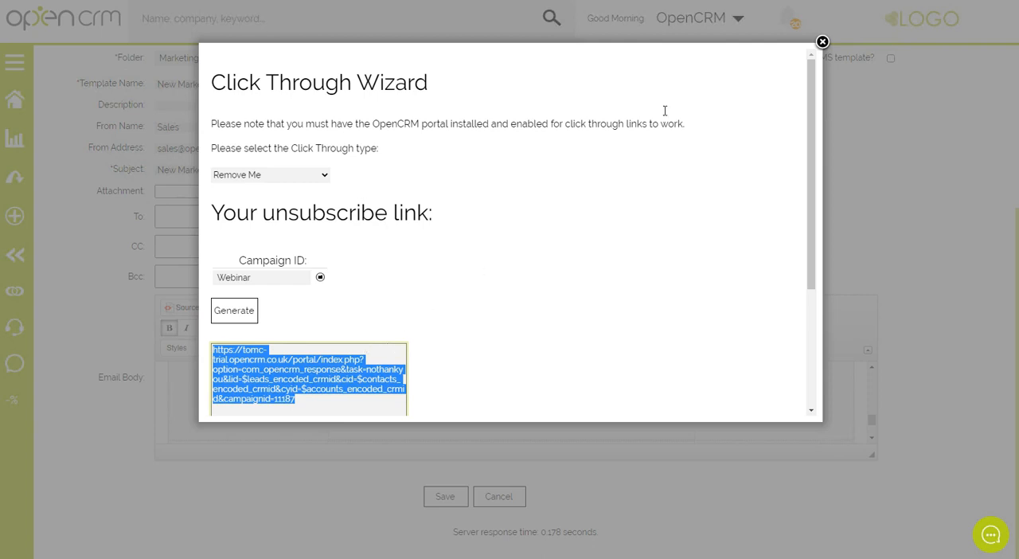
click(823, 41)
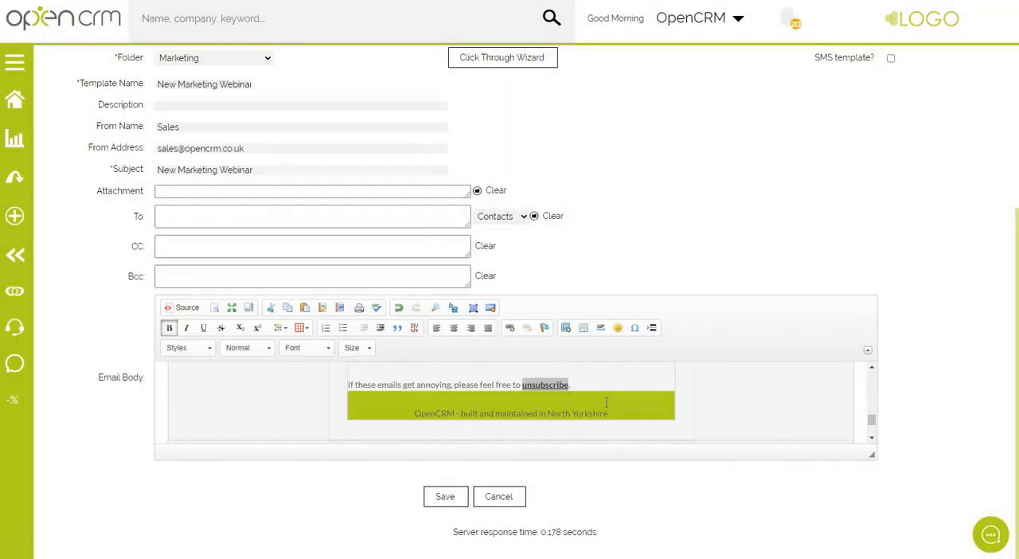
Link the word "unsubscribe" near the end of the email body to the copied Remove Me URL.
drag(522, 385, 570, 384)
click(511, 329)
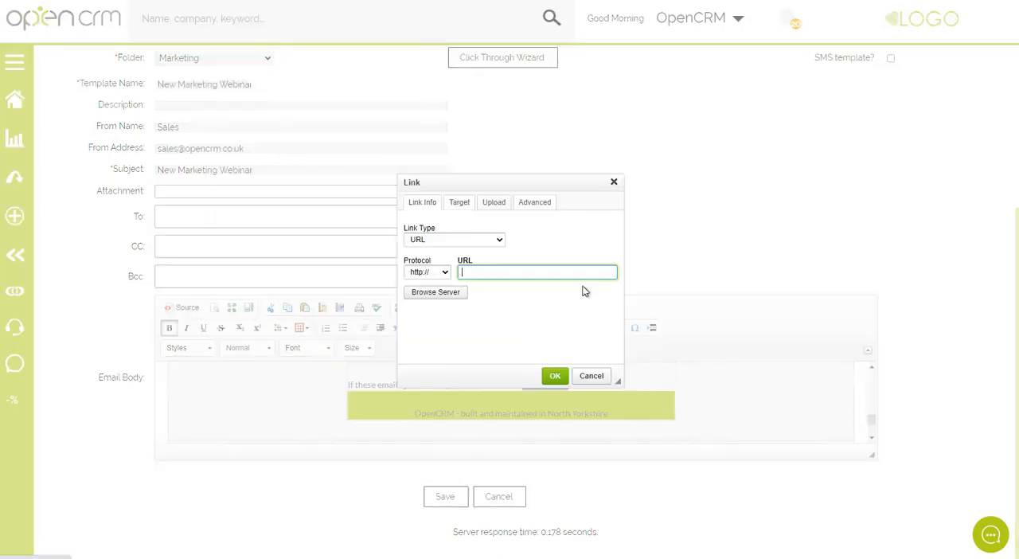
key(ctrl+v)
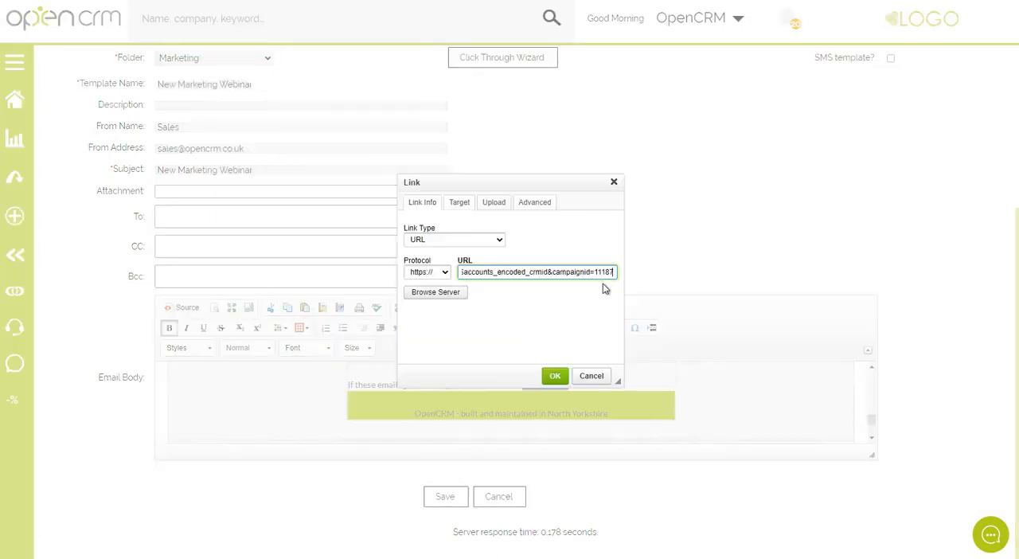
click(556, 378)
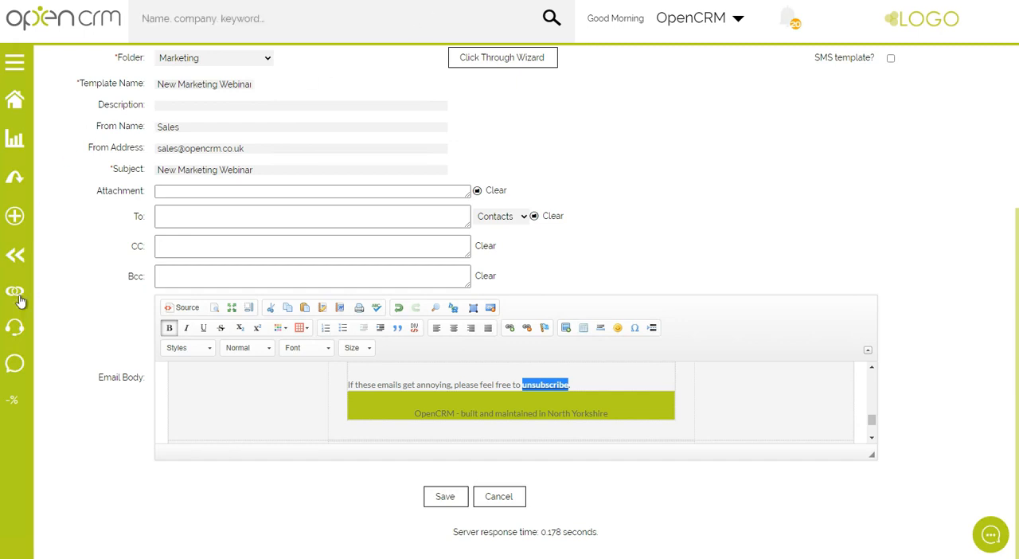
Open the recently viewed First Bite contact and examine the Do Not Email field in its Contact Restriction Information.
click(18, 261)
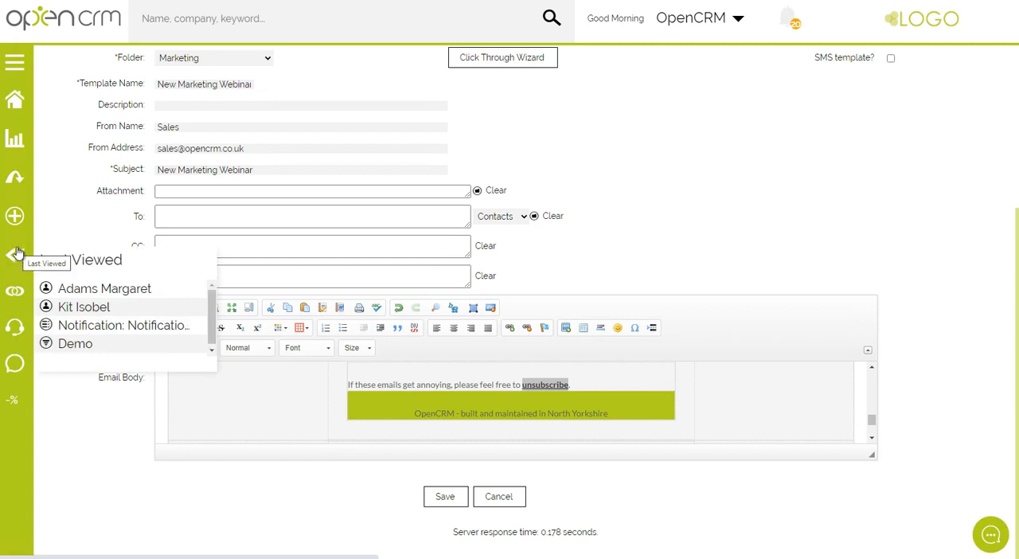
click(73, 309)
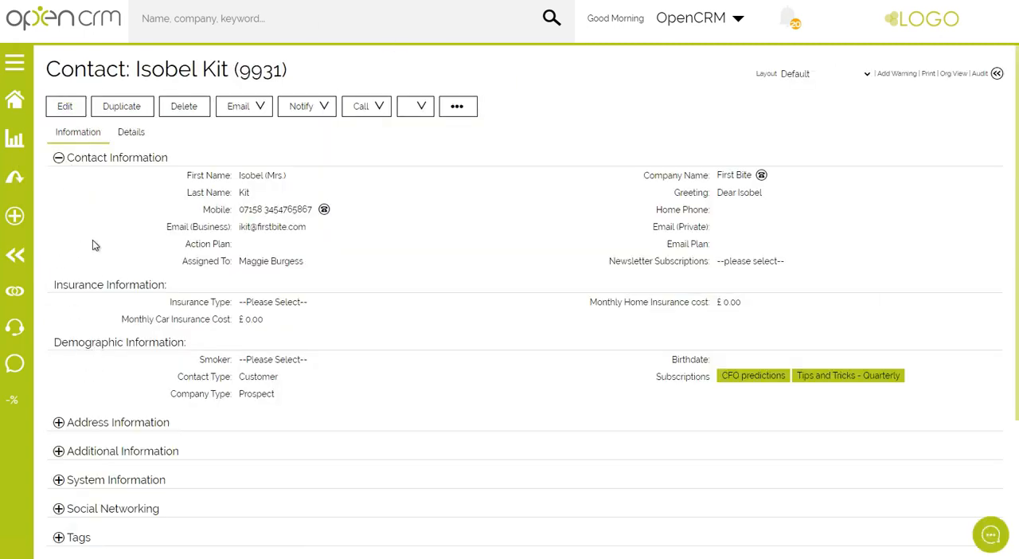
click(127, 137)
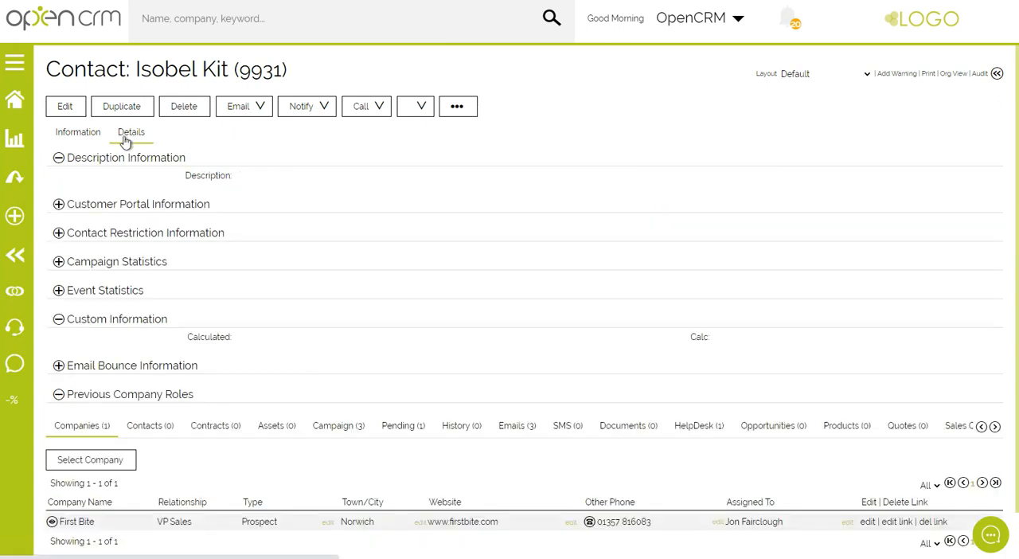
click(147, 237)
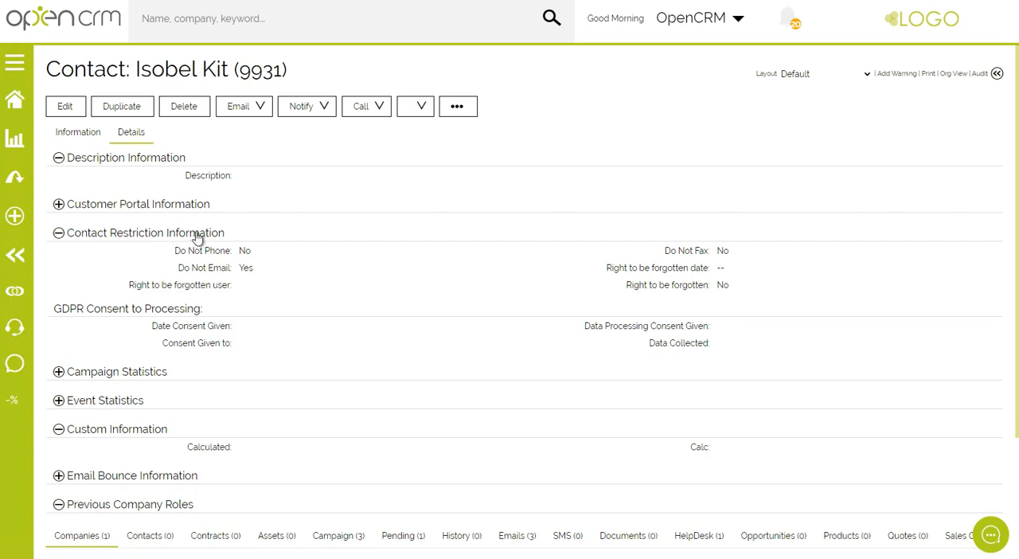
drag(184, 272, 268, 274)
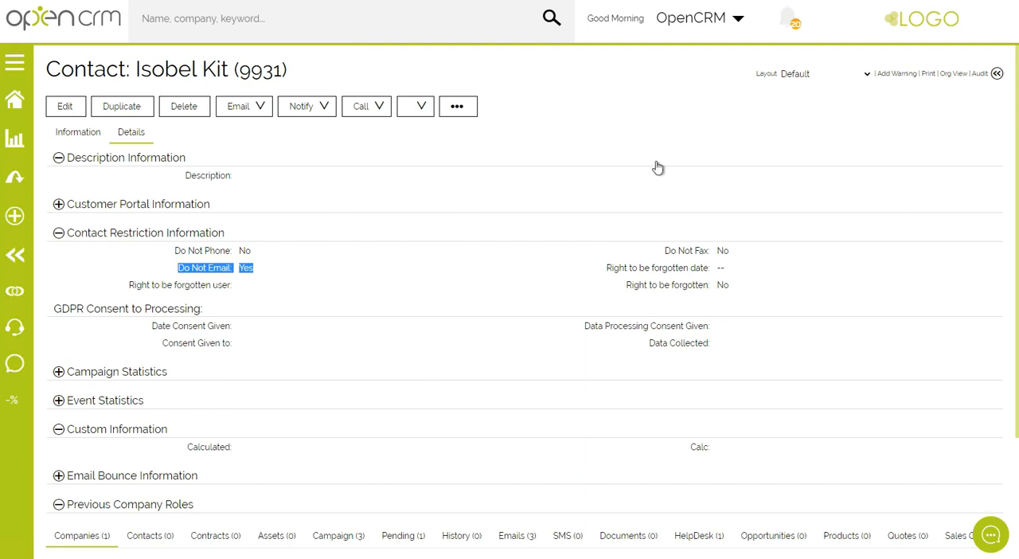
click(407, 271)
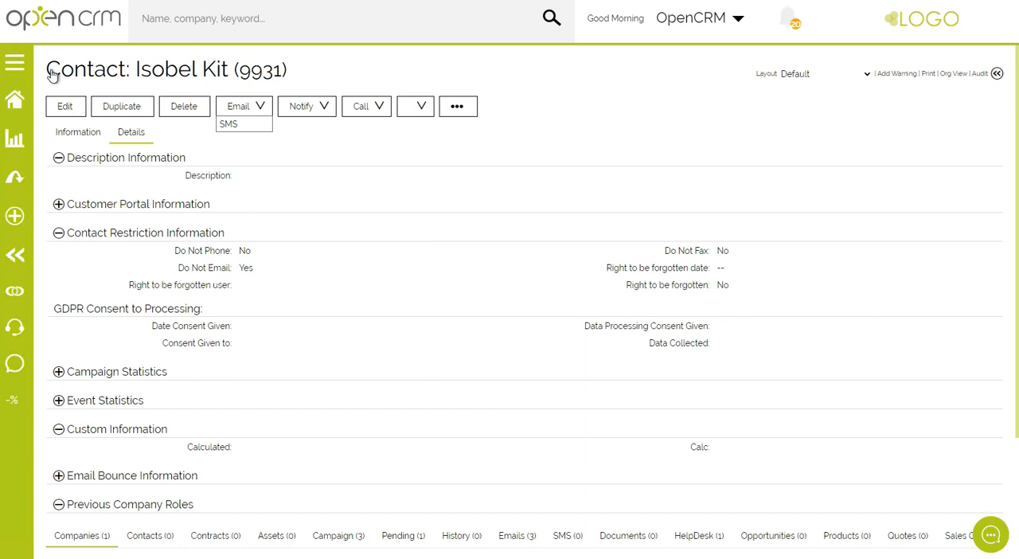
drag(178, 272, 292, 276)
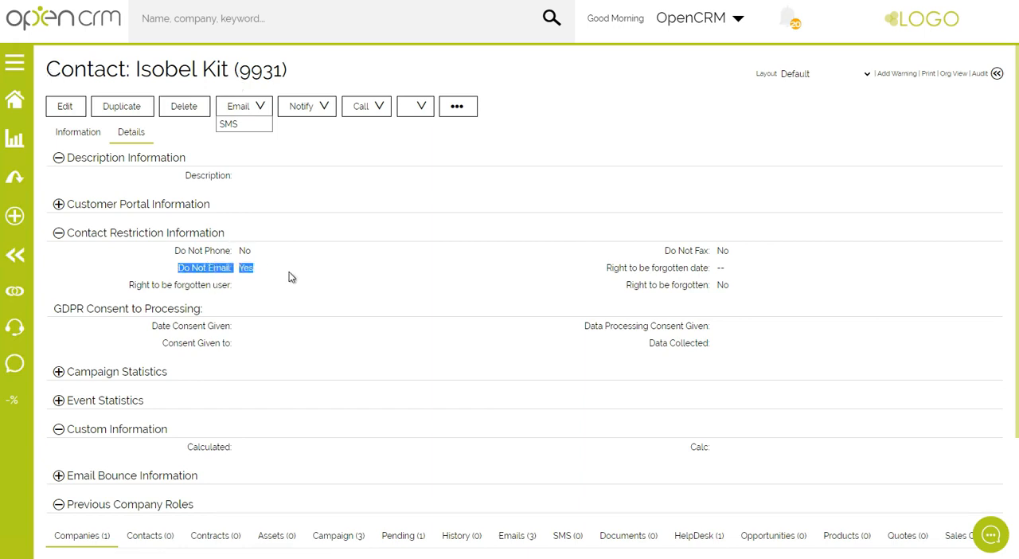
click(197, 269)
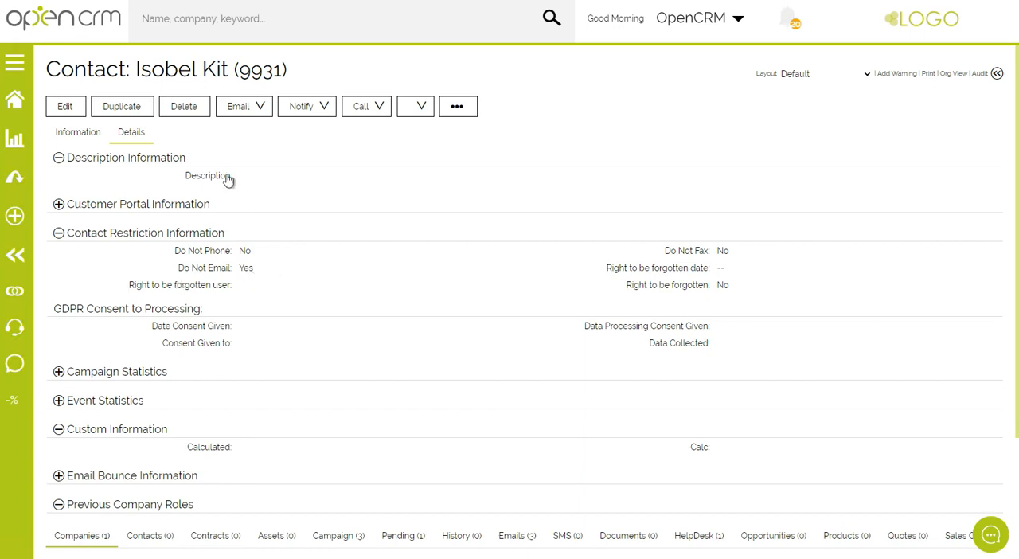
Try to send the First Bite contact an email and test the Send Email override on the recipient check.
click(233, 112)
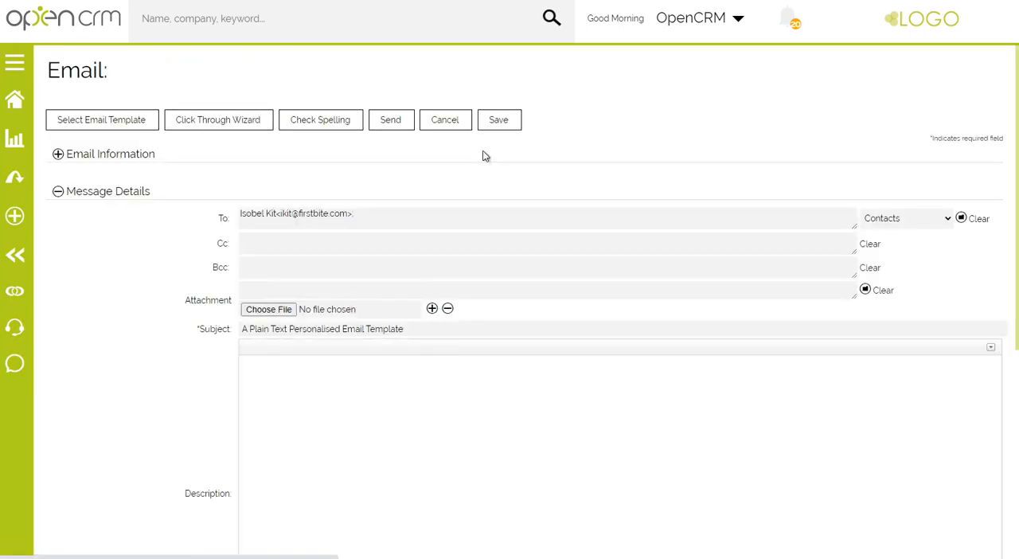
click(401, 125)
drag(46, 75, 586, 88)
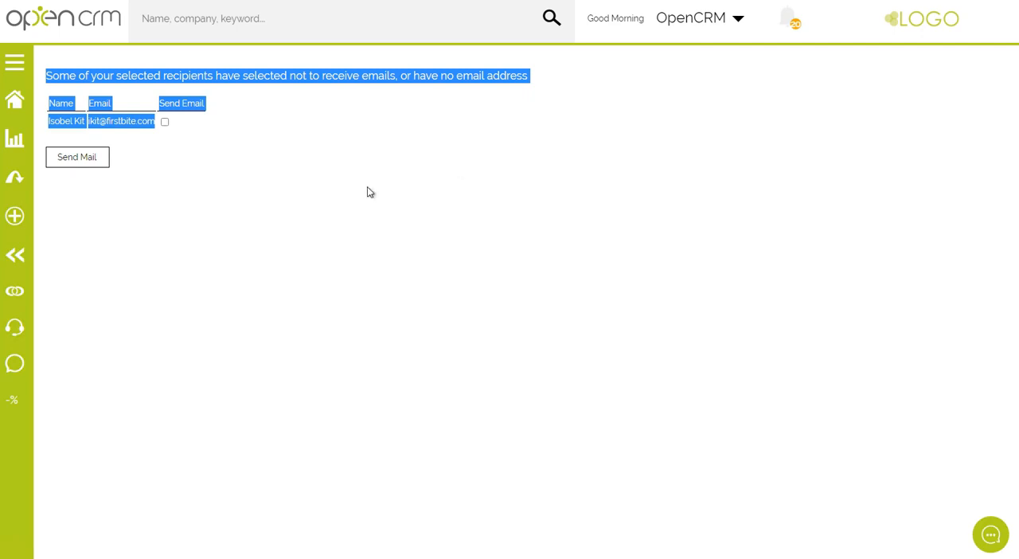
click(280, 141)
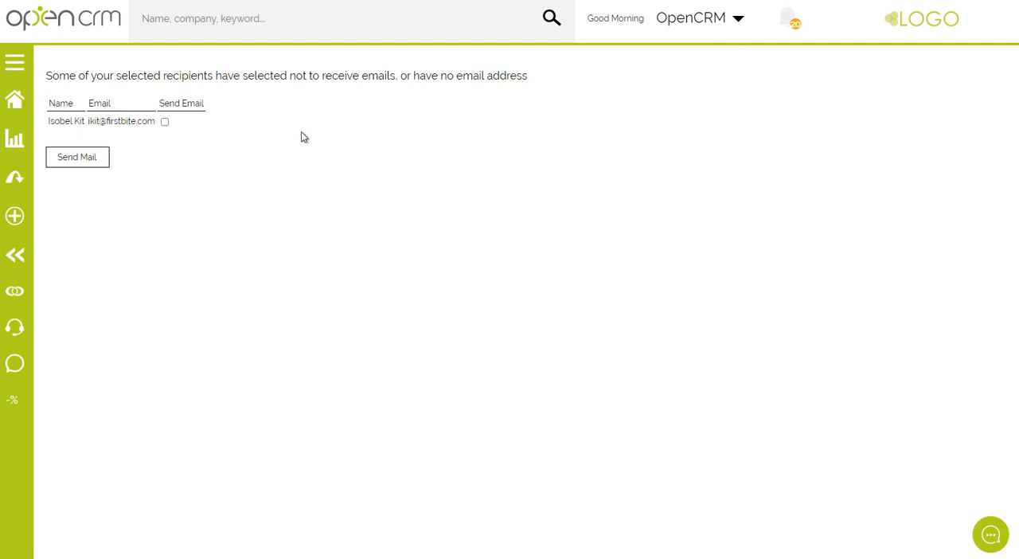
click(165, 122)
click(165, 122)
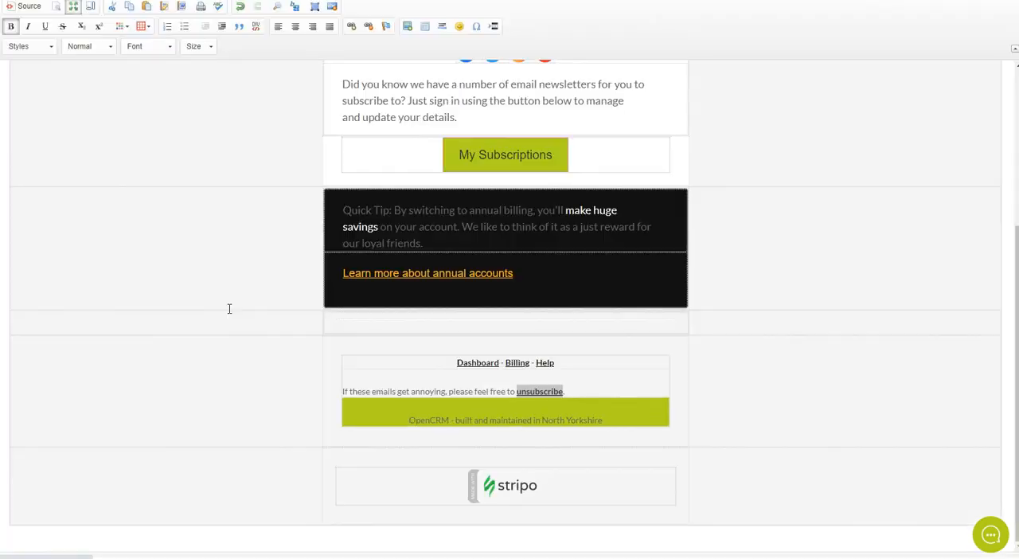
Review the whole New Marketing Webinar email layout maximised and highlight the "My Subscriptions" button text.
click(232, 307)
scroll(198, 284, up, 5)
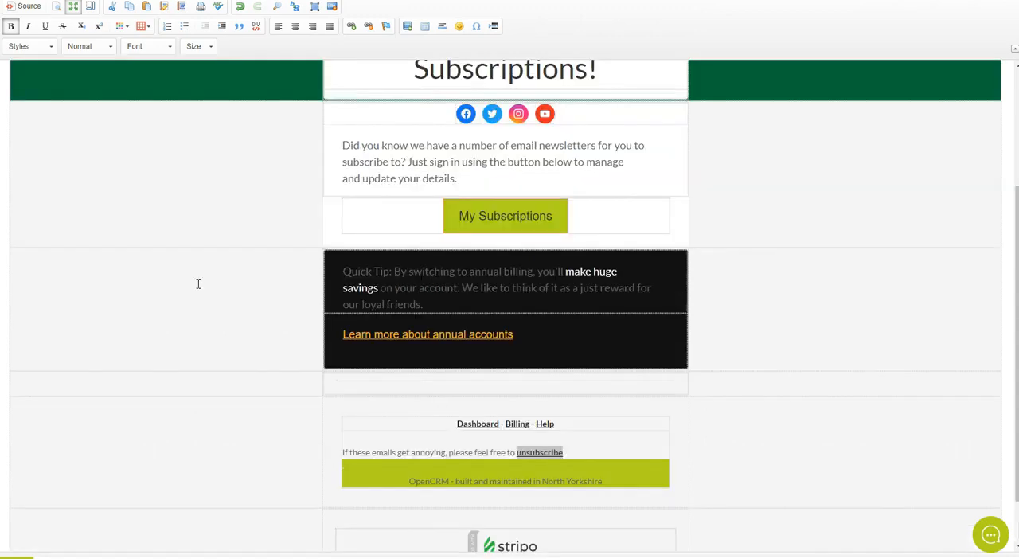
scroll(199, 284, down, 5)
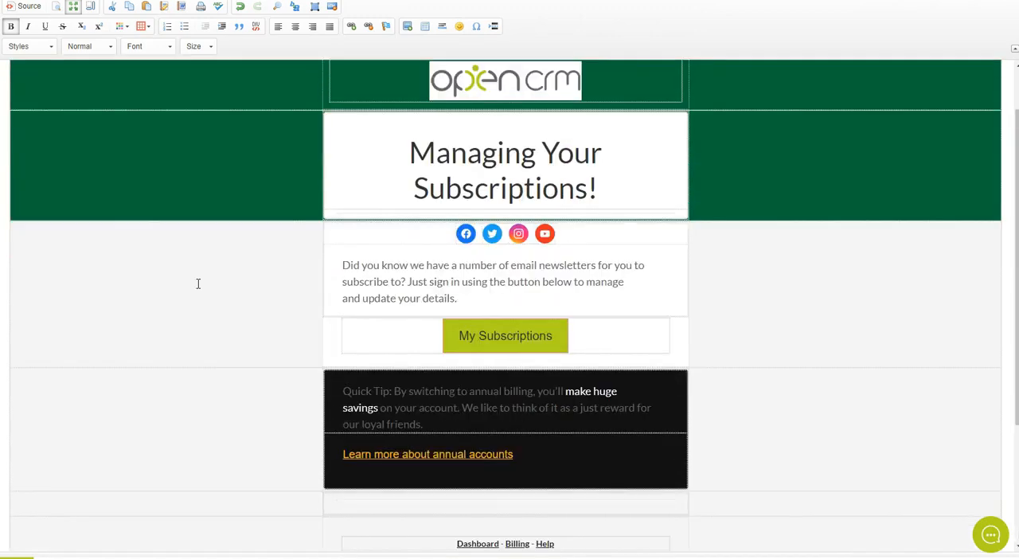
scroll(197, 284, up, 4)
scroll(197, 284, up, 1)
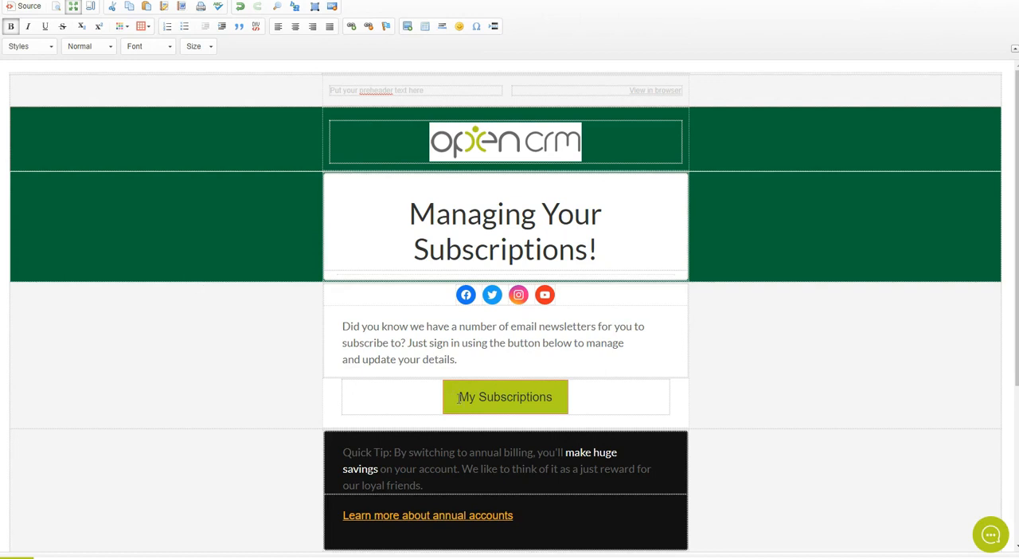
drag(459, 398, 570, 406)
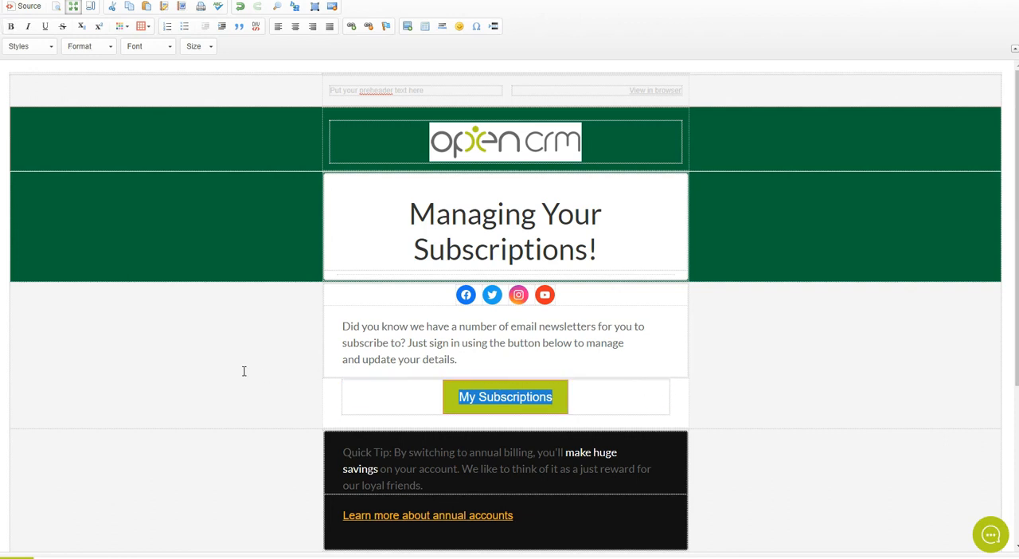
scroll(411, 350, down, 3)
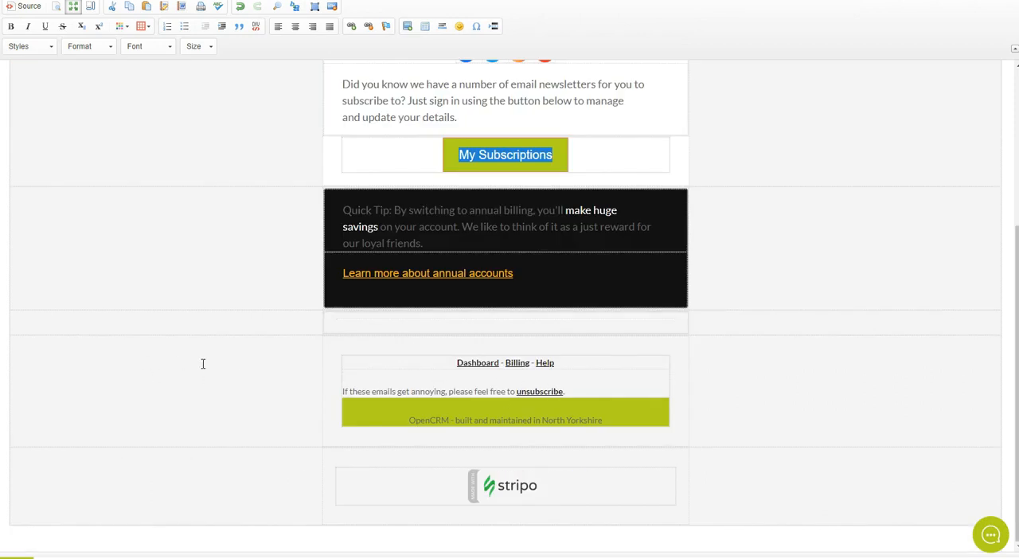
scroll(203, 363, up, 2)
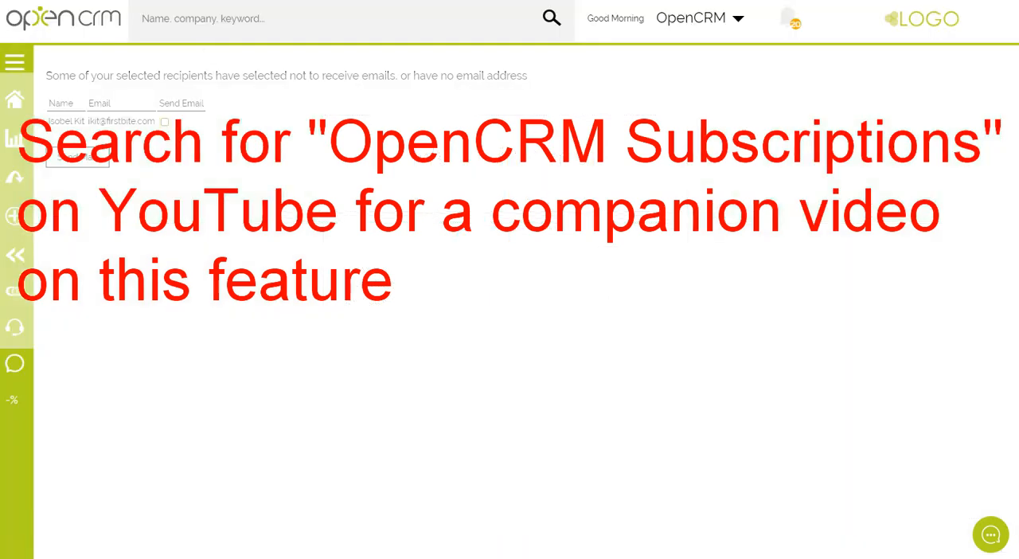
Examine the Subscriptions field in the First Bite contact's Demographic Information and open the record for editing.
click(67, 122)
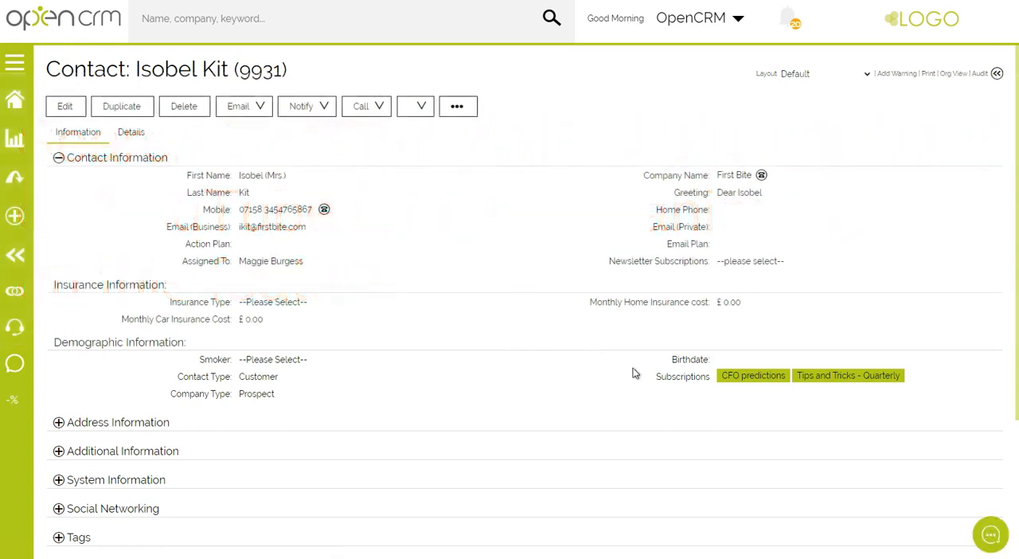
drag(683, 379, 911, 386)
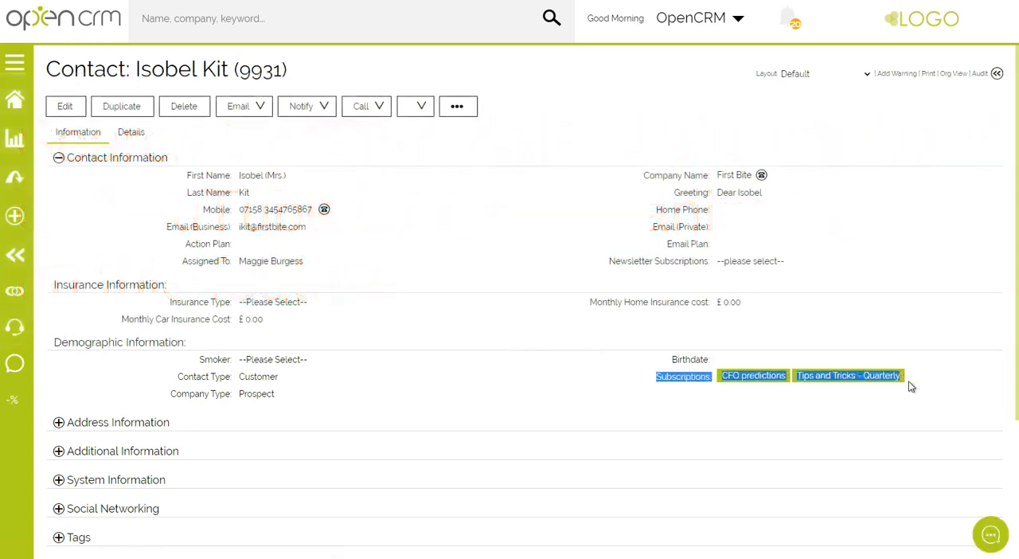
click(66, 106)
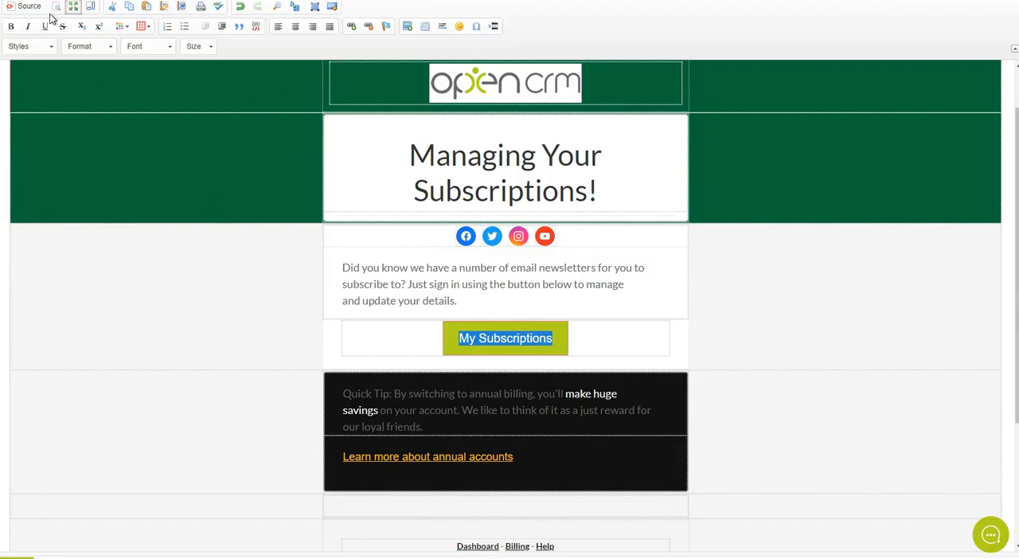
Start a Manage Email Preferences link for the template in the Click Through Wizard, with Webinar as the Campaign Unsubscribe campaign.
click(73, 8)
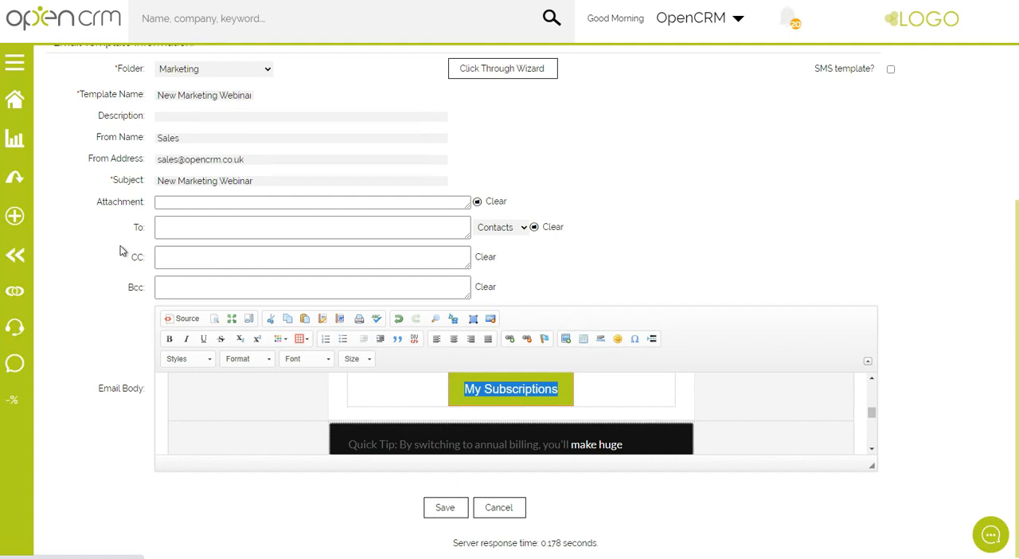
click(510, 69)
click(261, 176)
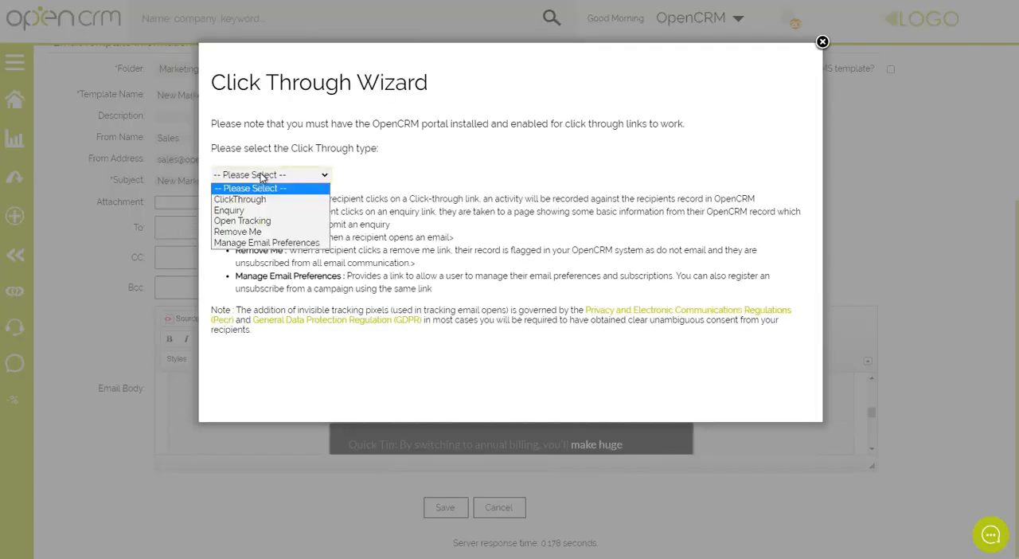
click(263, 246)
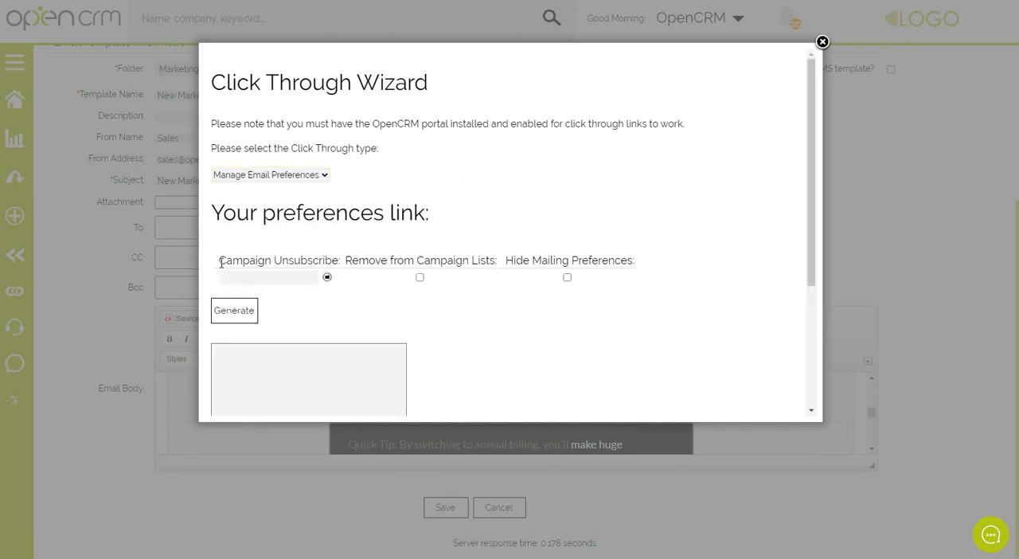
click(326, 279)
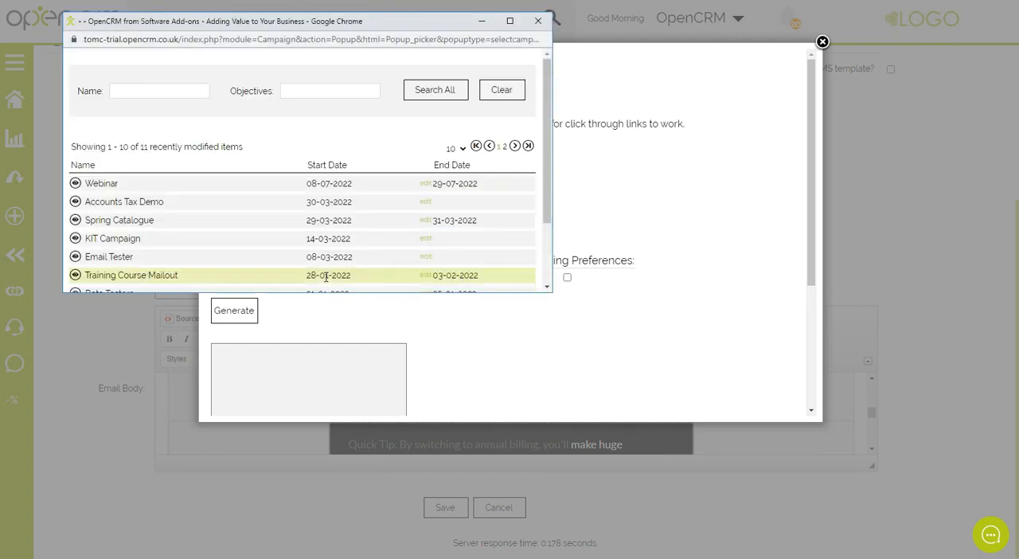
click(102, 185)
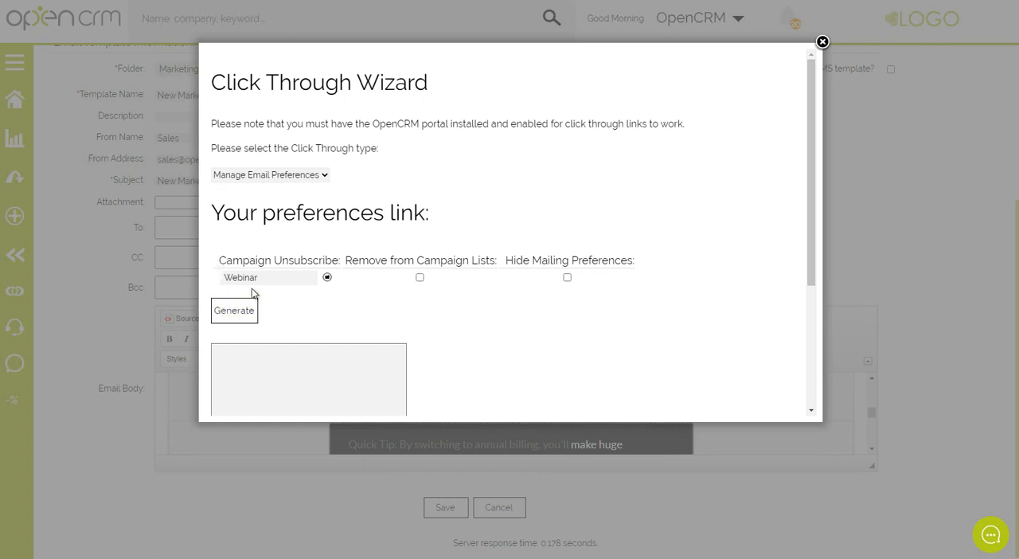
Enable Remove from Campaign Lists, generate the preferences link, copy its whole URL and close the wizard.
drag(220, 264, 313, 261)
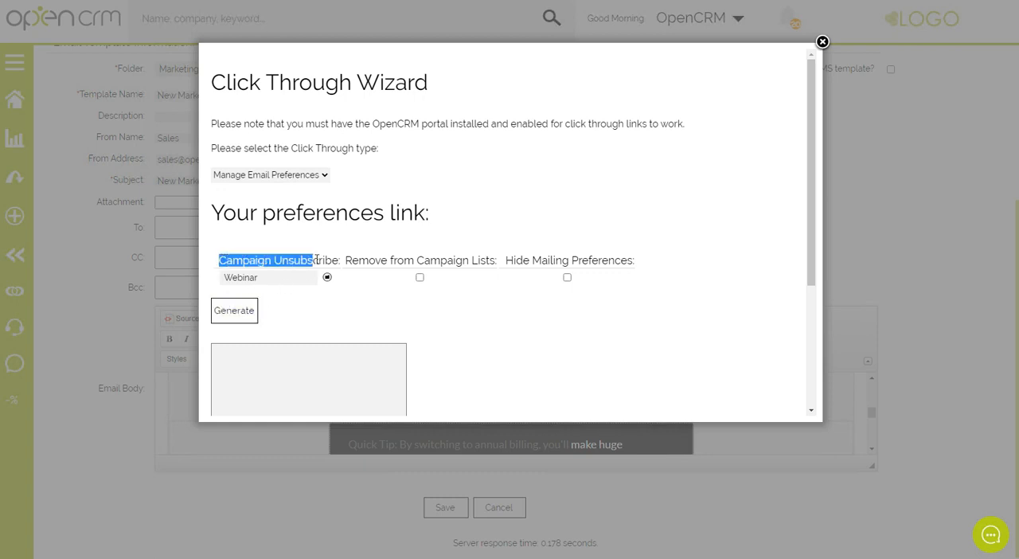
click(420, 278)
drag(514, 261, 634, 262)
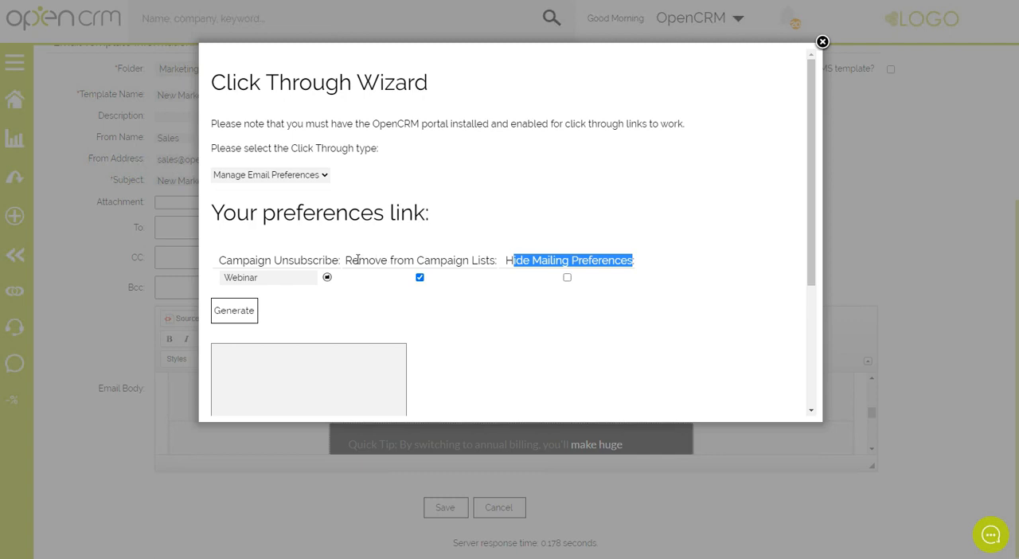
drag(358, 261, 486, 266)
click(234, 314)
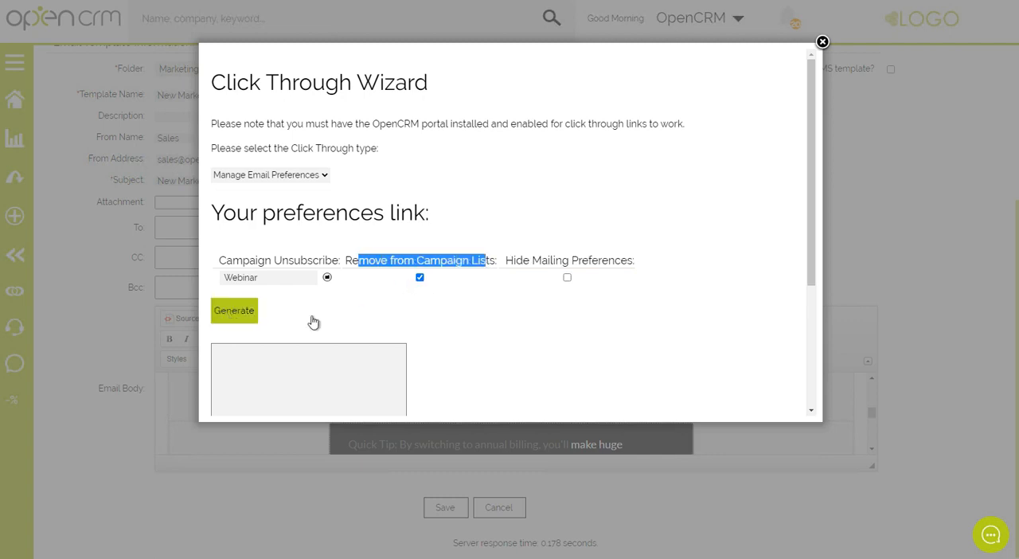
drag(345, 399, 198, 355)
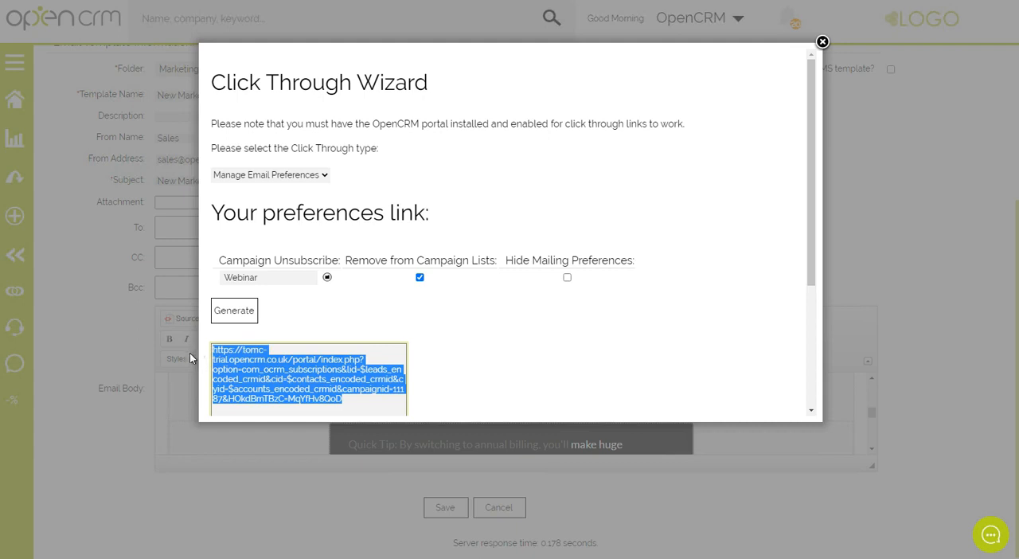
click(823, 41)
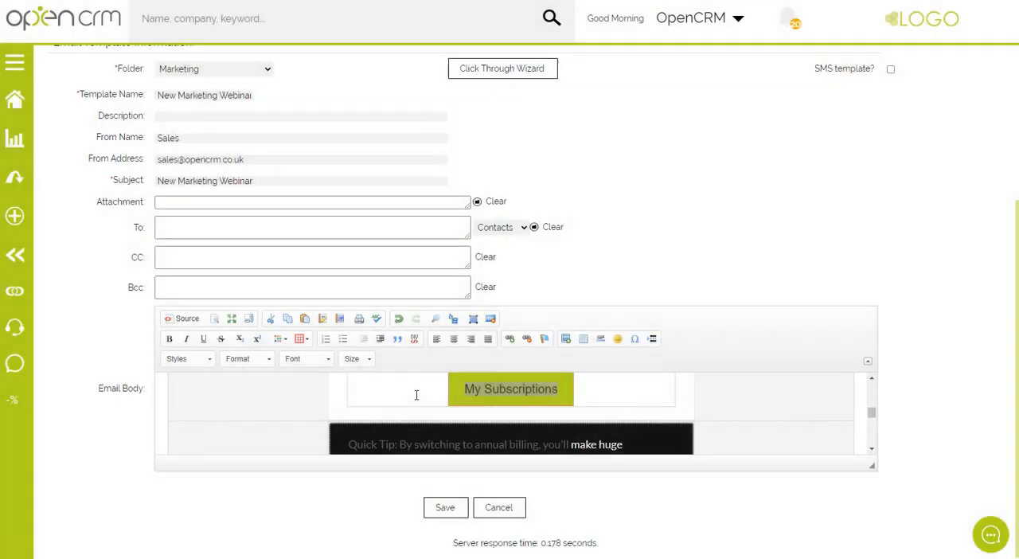
Link the "My Subscriptions" button text to the copied manage-preferences URL and save the email template.
click(561, 392)
drag(467, 389, 560, 389)
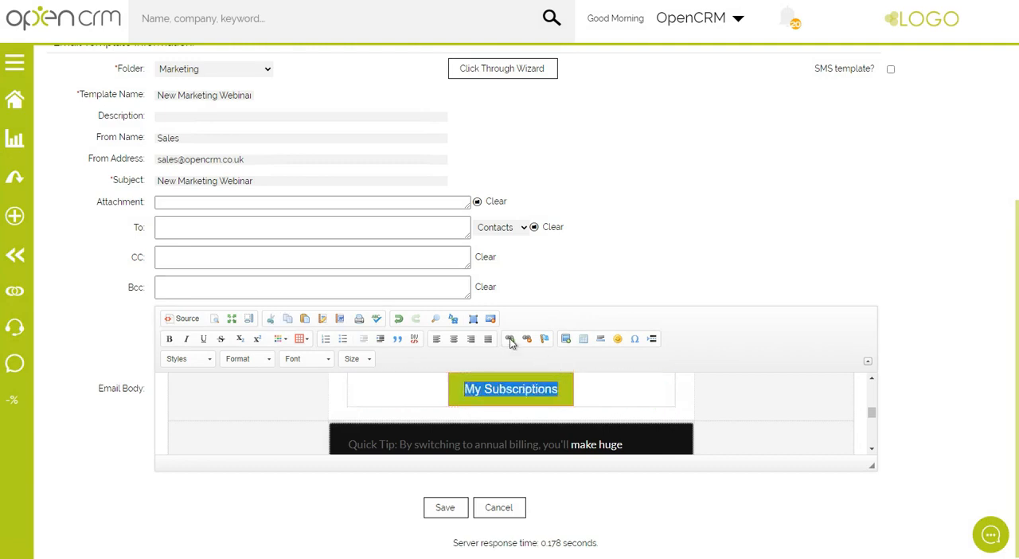
click(511, 339)
key(ctrl+v)
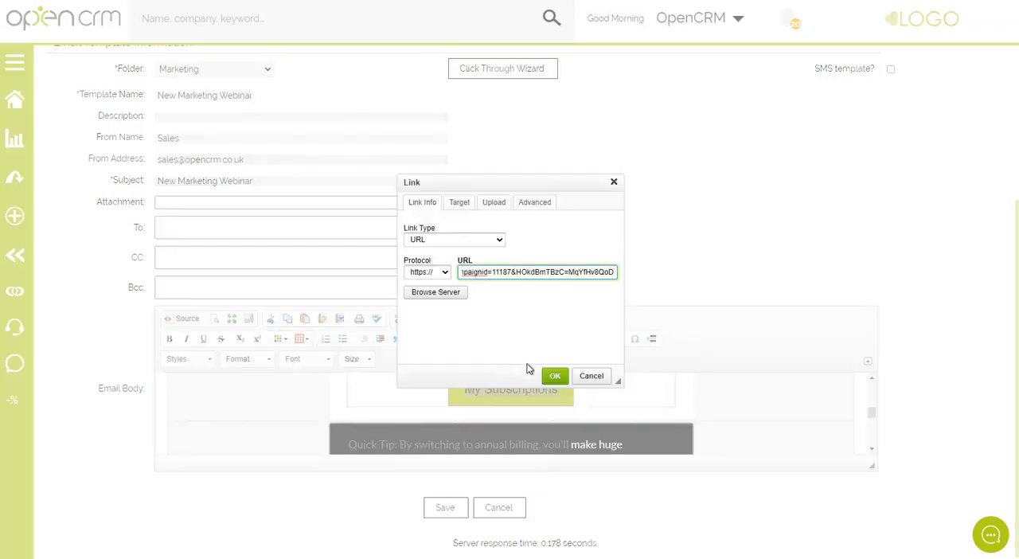
click(556, 376)
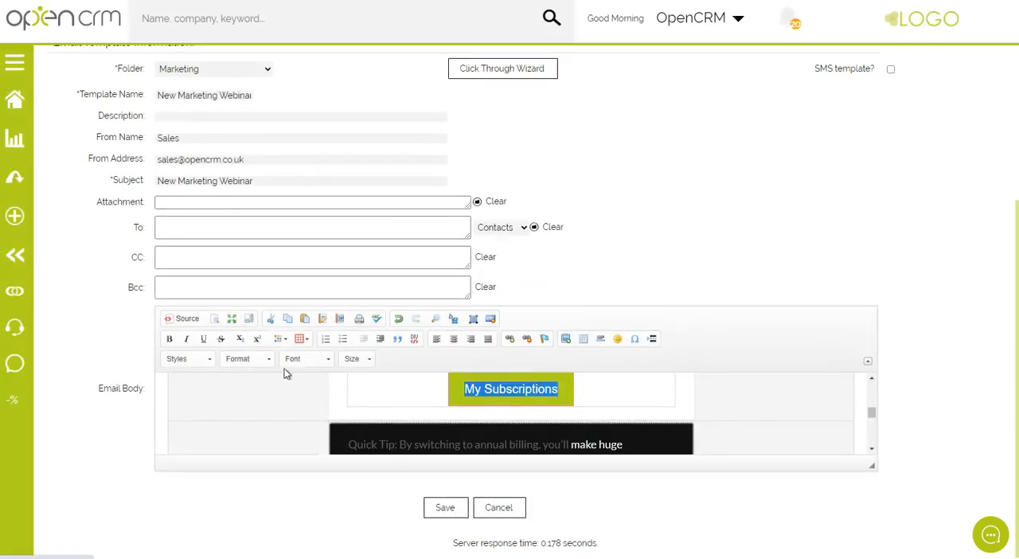
click(434, 506)
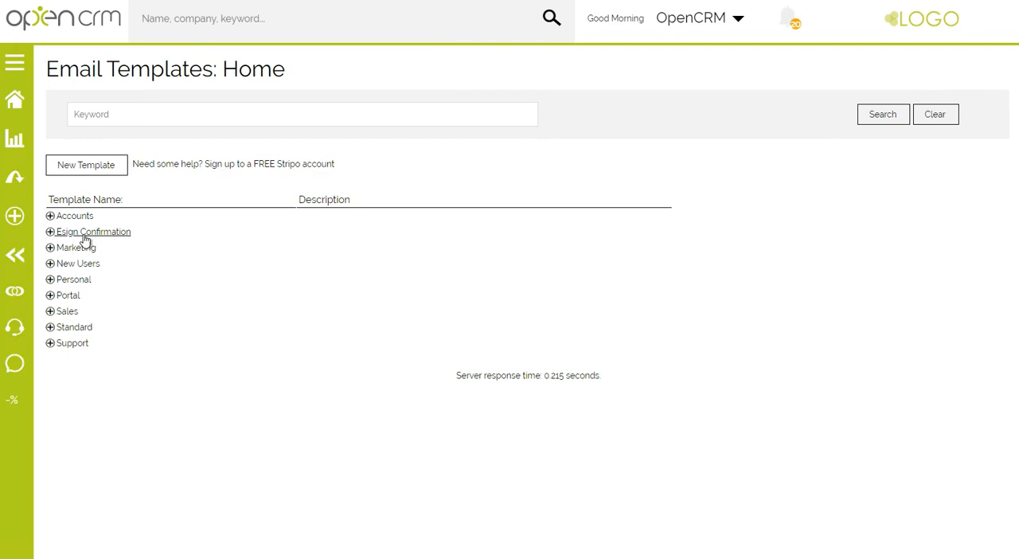
Open the New Marketing Webinar template from the Marketing folder and review its whole email body down to the footer.
click(78, 248)
click(84, 265)
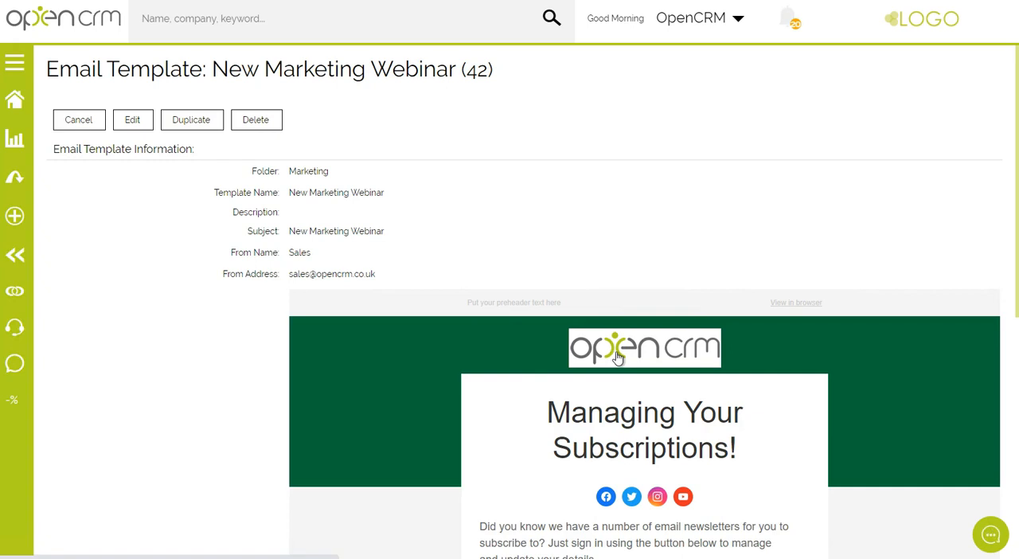
scroll(489, 355, down, 3)
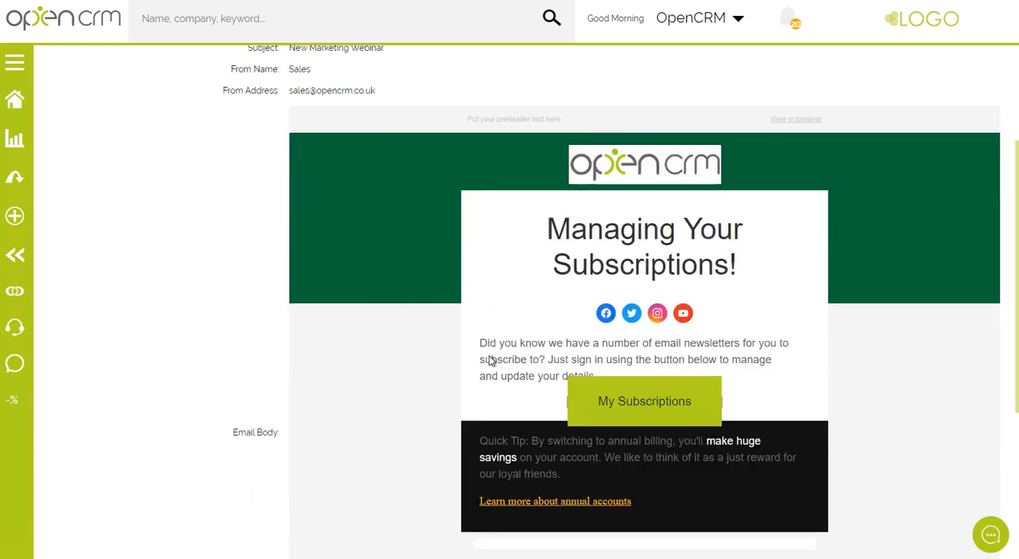
scroll(451, 323, down, 4)
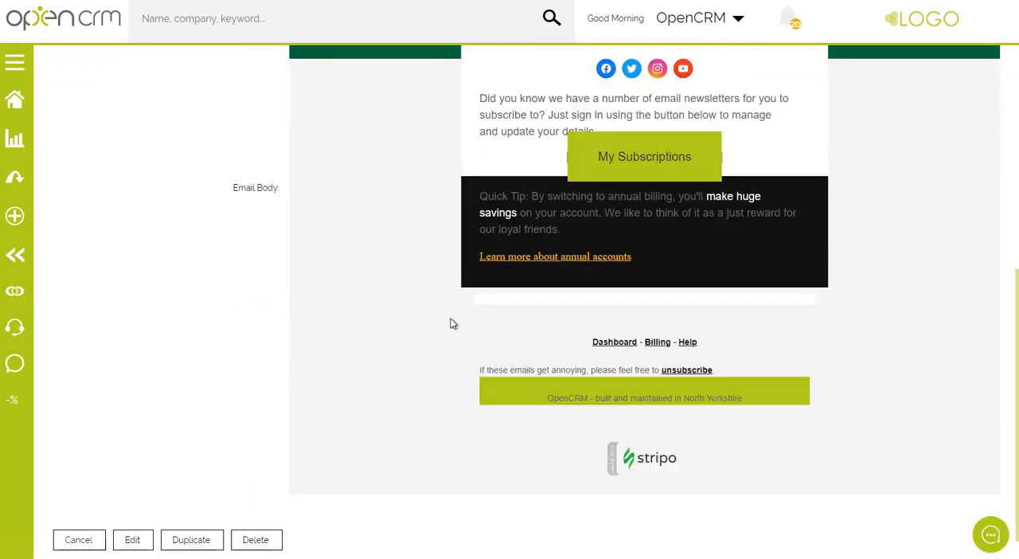
scroll(450, 323, down, 1)
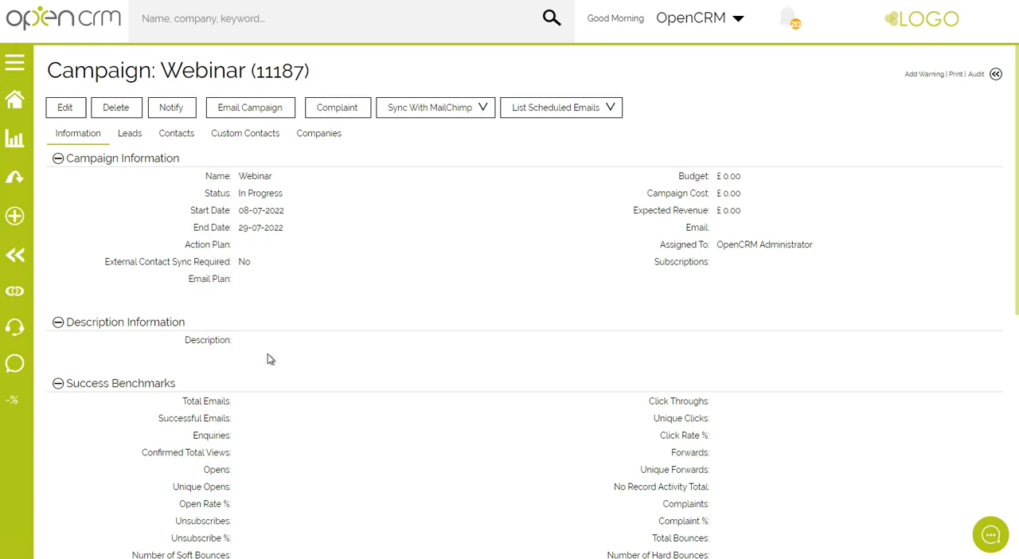
Open the list of leads attached to the Webinar campaign.
click(127, 134)
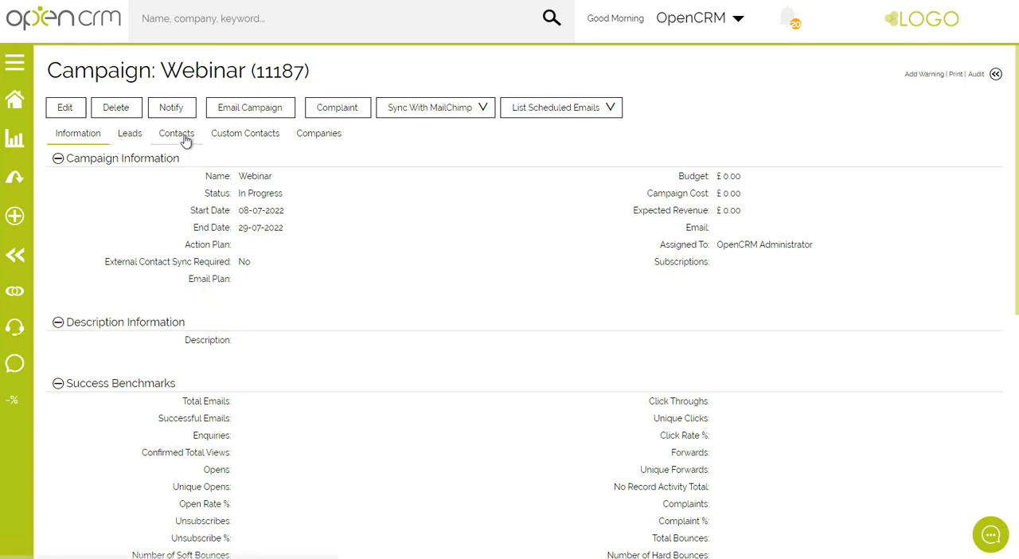
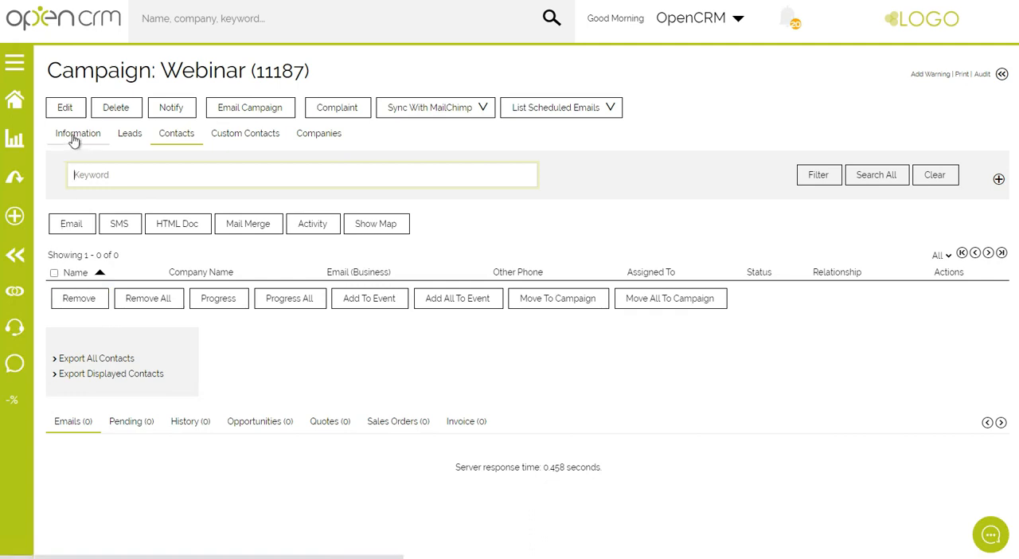
Open the Webinar campaign's information and review its Success Benchmarks and Return on Campaign figures.
click(74, 139)
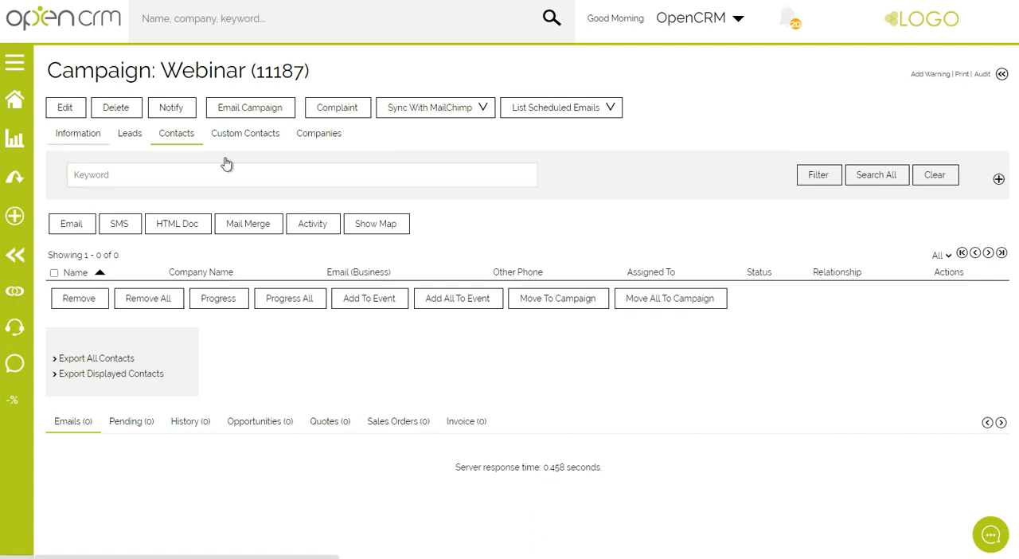
scroll(500, 307, down, 2)
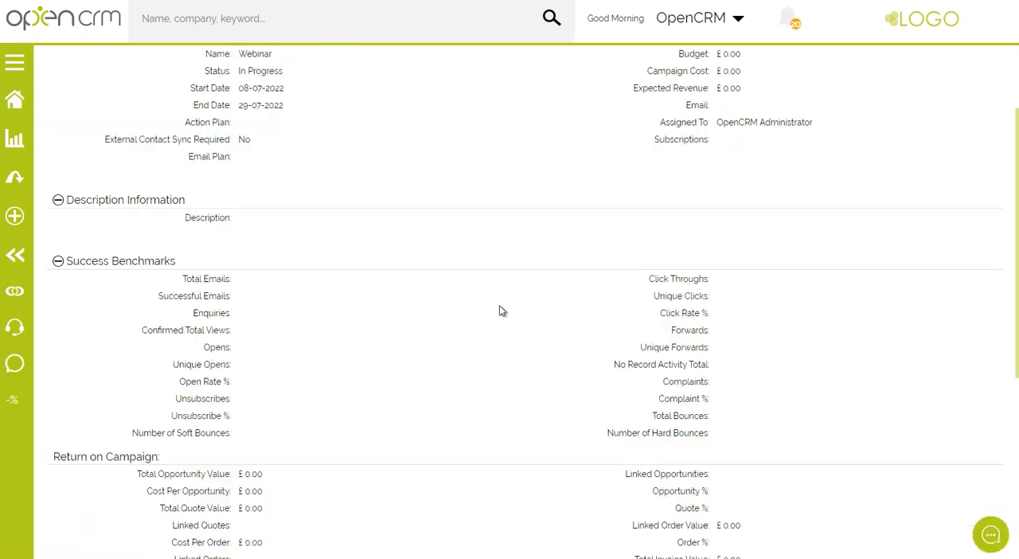
scroll(500, 307, up, 2)
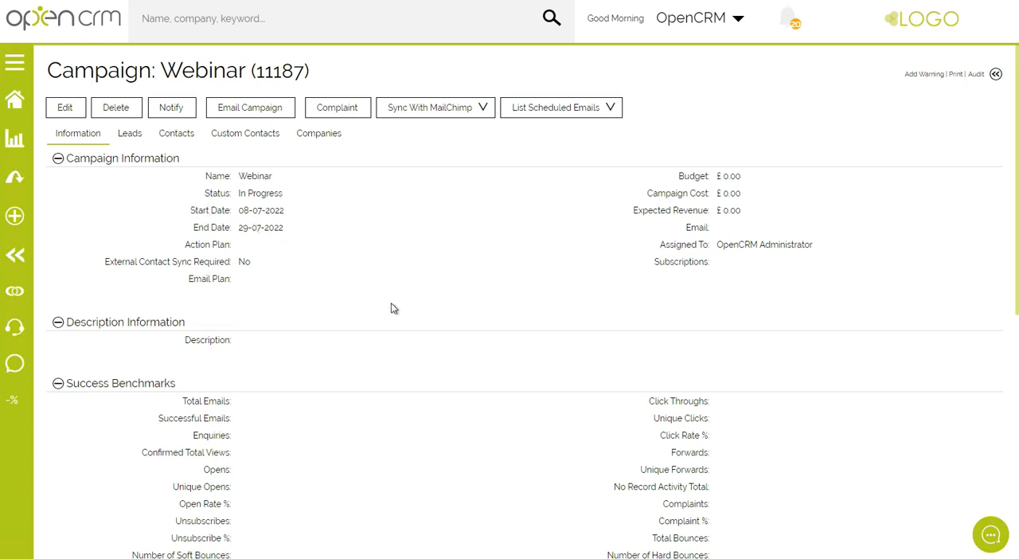
scroll(392, 312, down, 3)
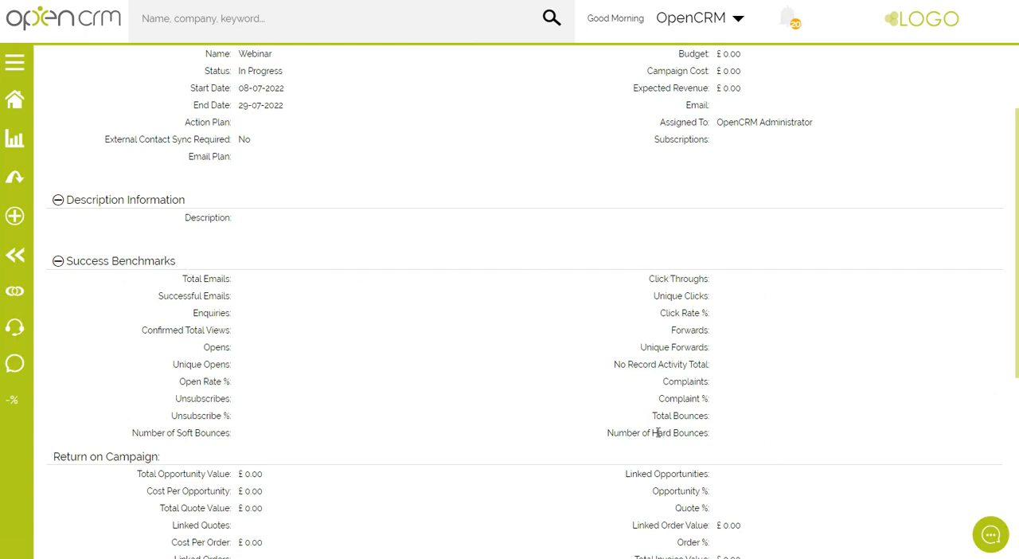
scroll(125, 438, down, 1)
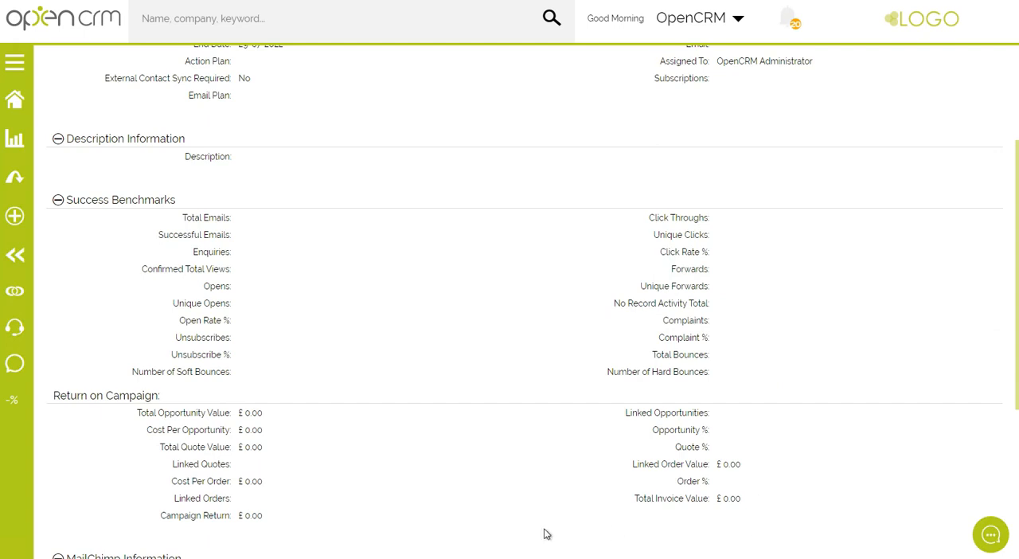
scroll(371, 412, up, 1)
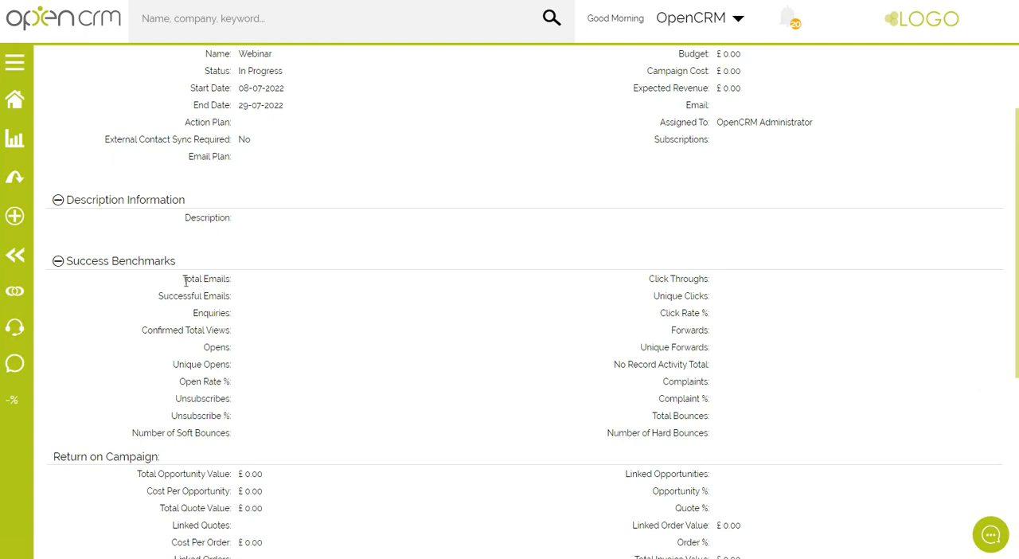
Compare the Total Emails, Successful Emails and Total Bounces benchmarks of the Webinar campaign.
drag(182, 279, 248, 279)
click(265, 280)
drag(155, 296, 249, 294)
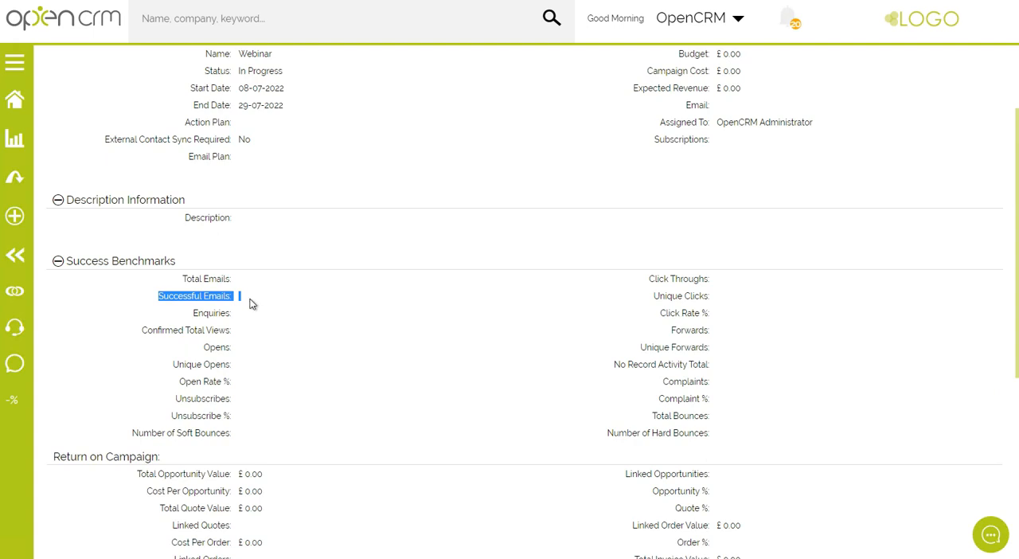
click(268, 303)
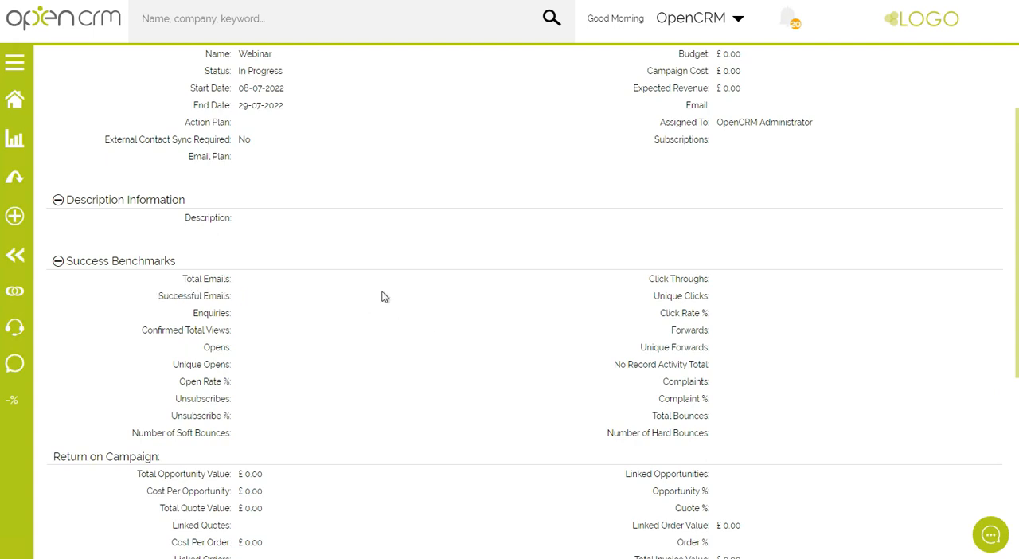
drag(653, 416, 708, 417)
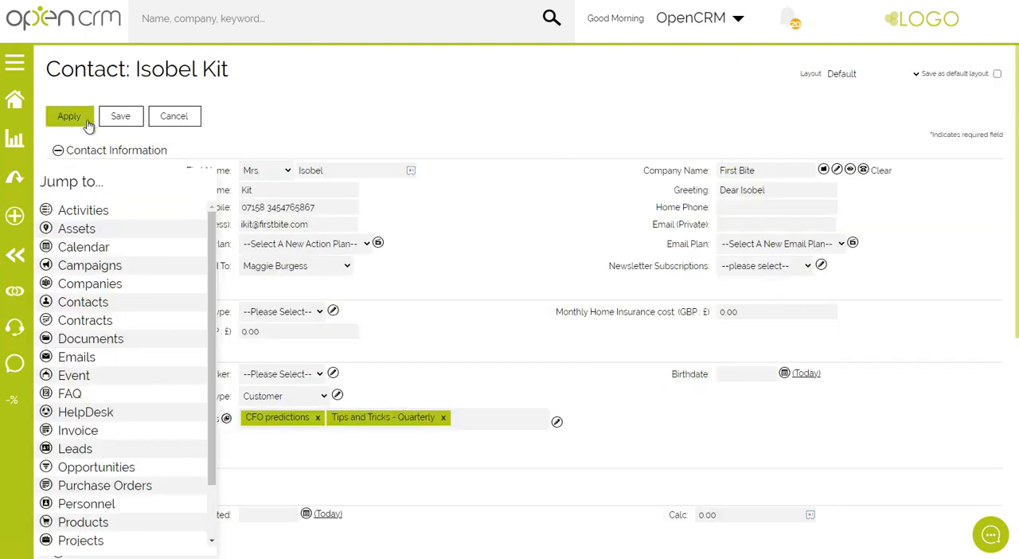
Save the First Bite contact record and examine the Last Bounce Address and Last Bounce Date in its Email Bounce Information.
click(121, 118)
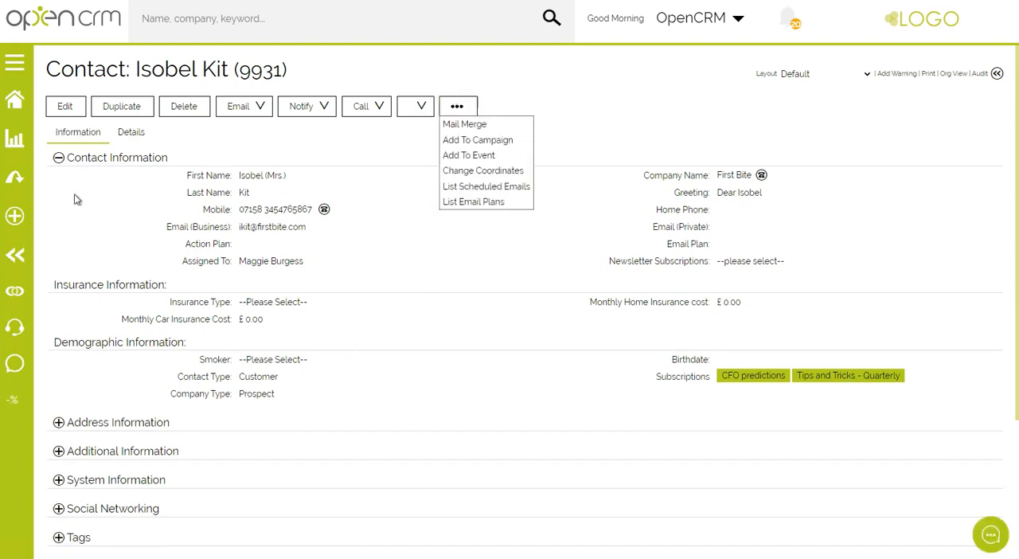
click(131, 132)
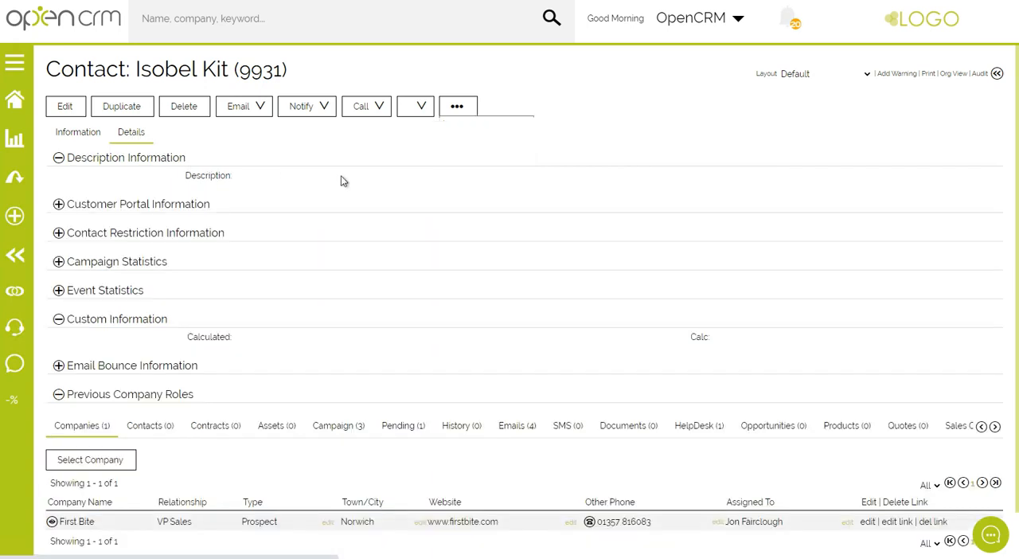
click(144, 365)
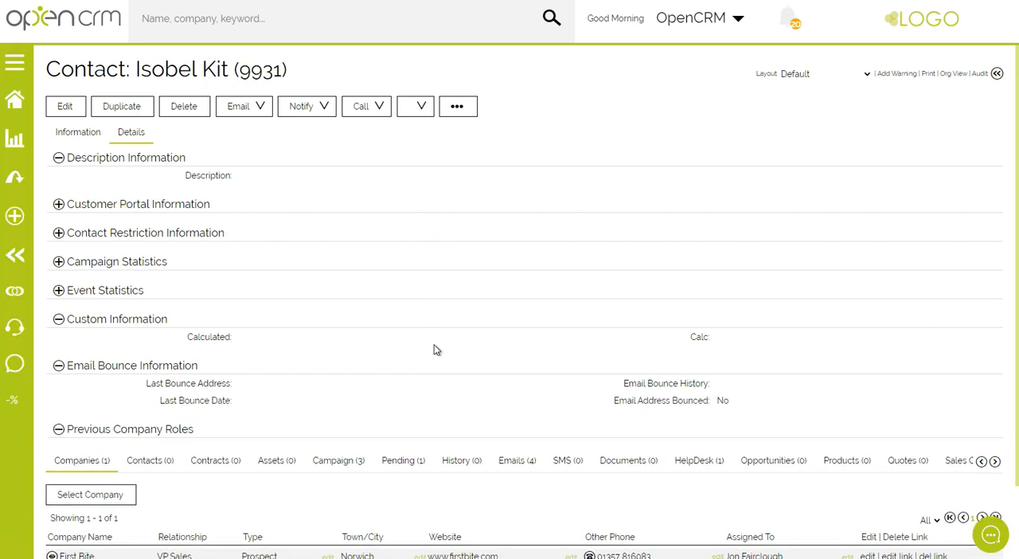
drag(142, 386, 234, 386)
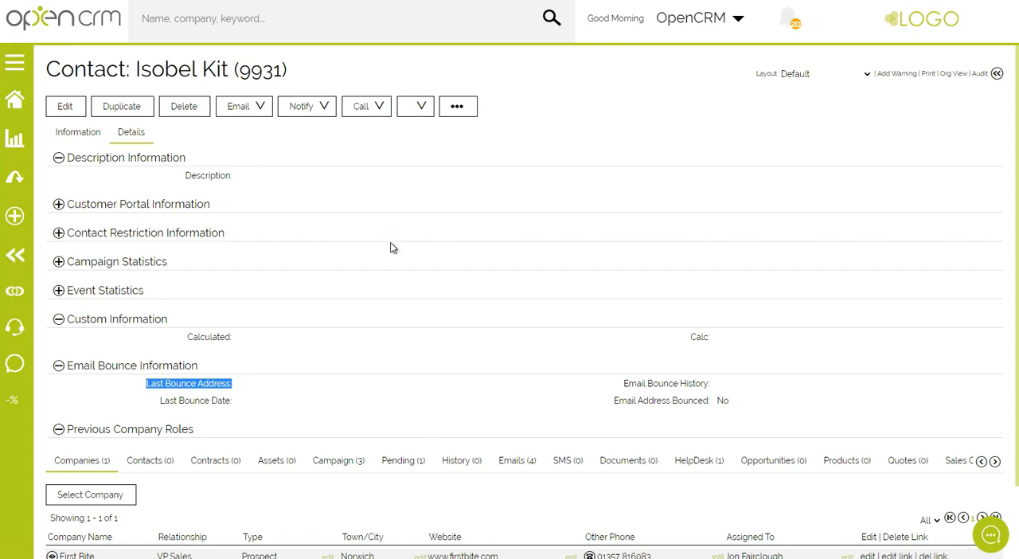
click(262, 384)
drag(144, 388, 302, 389)
drag(145, 402, 300, 402)
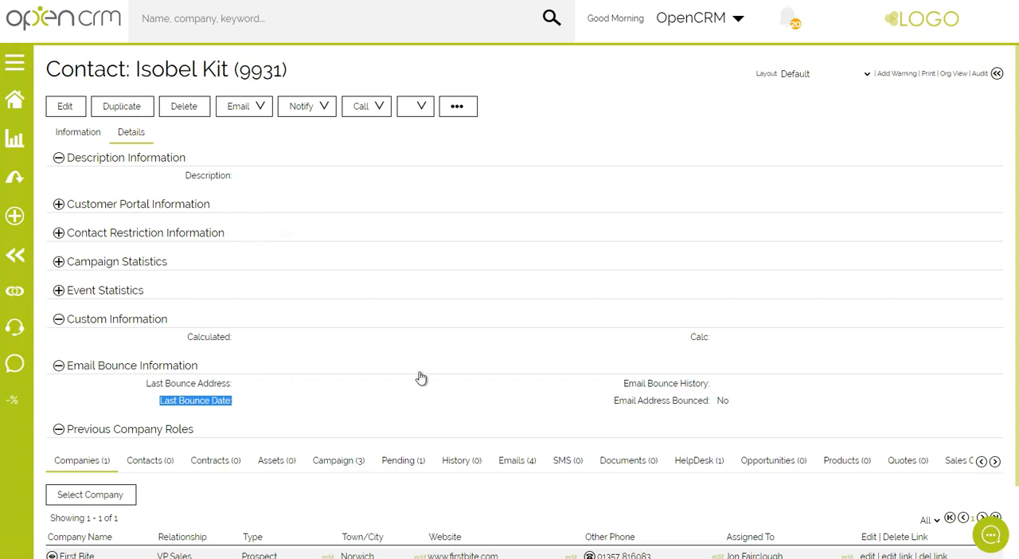
click(241, 414)
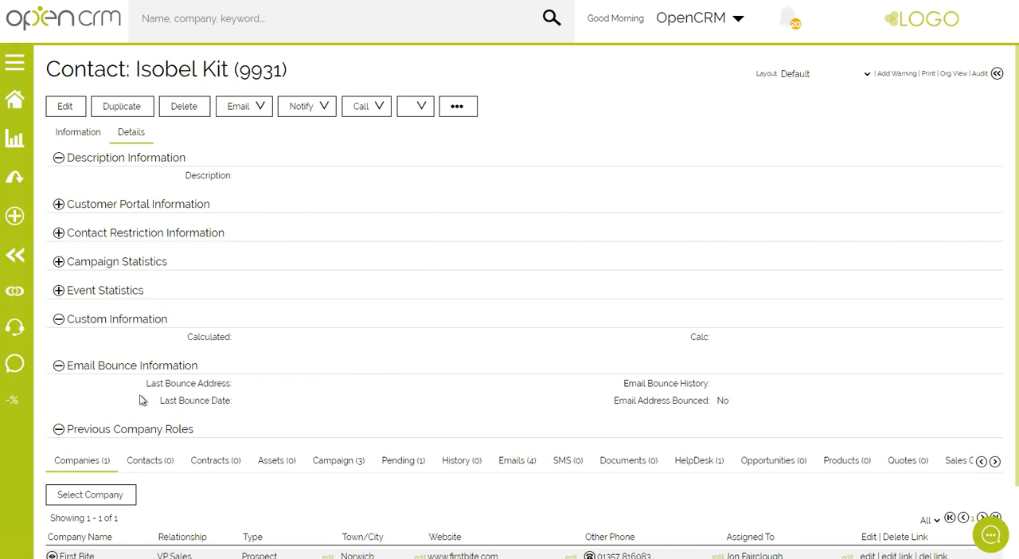
triple_click(211, 387)
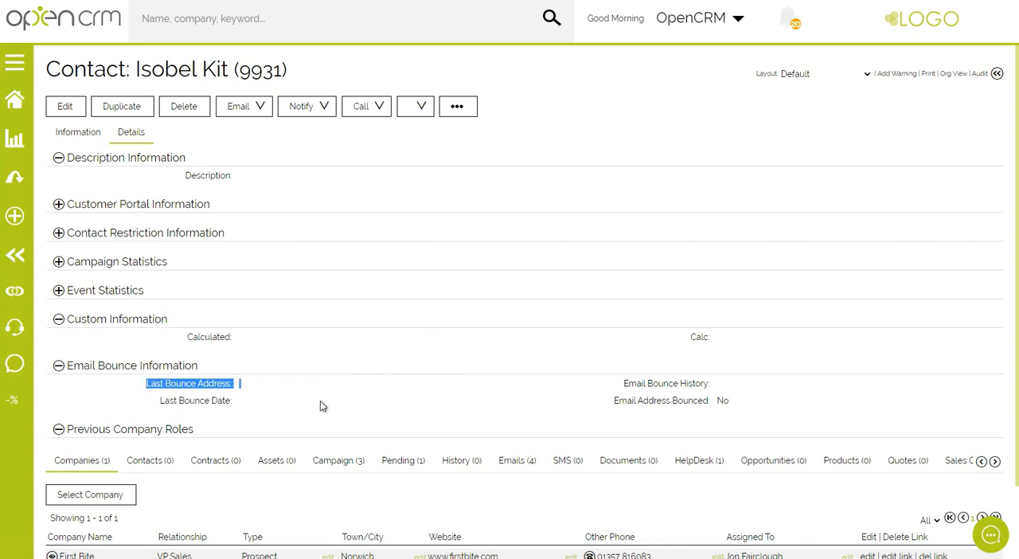
click(215, 394)
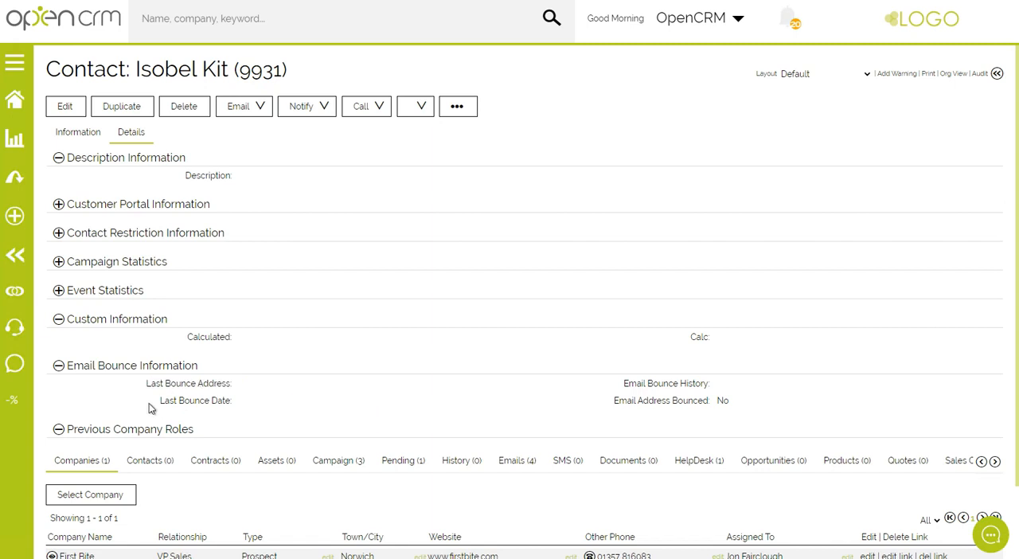
drag(151, 408, 311, 409)
click(303, 410)
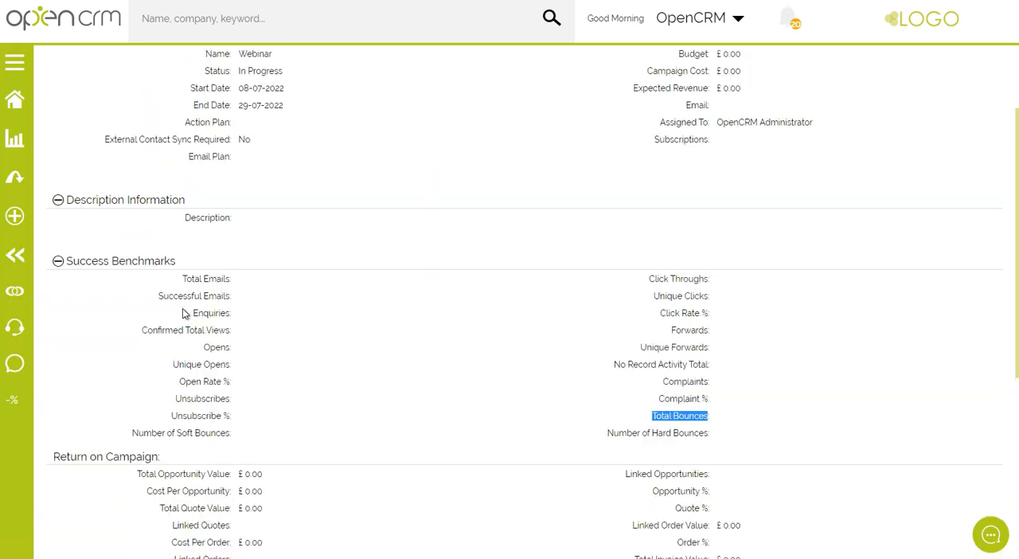
Return to the Webinar campaign and examine its Successful Emails, Total Bounces and Number of Hard Bounces benchmarks.
drag(180, 280, 243, 296)
click(183, 296)
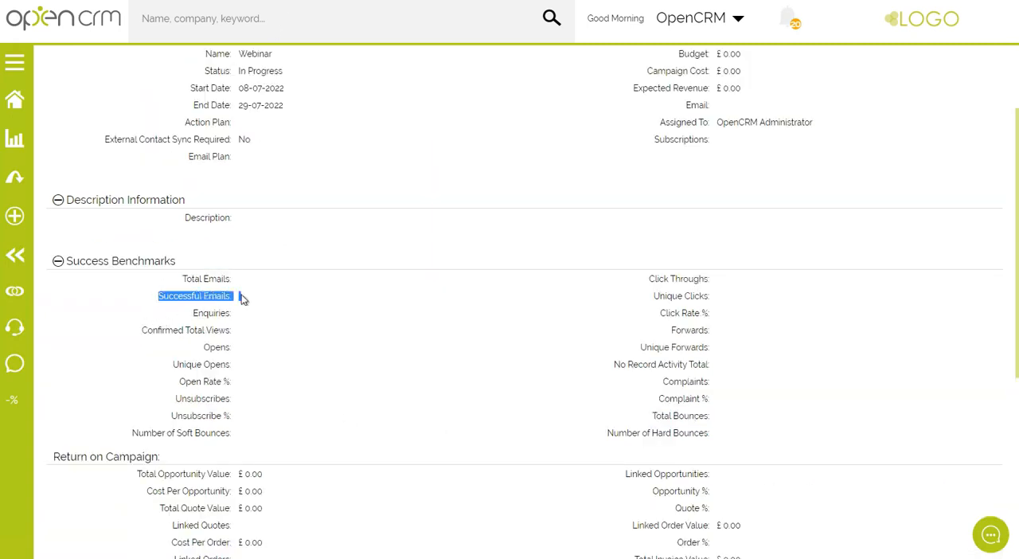
drag(655, 414, 713, 418)
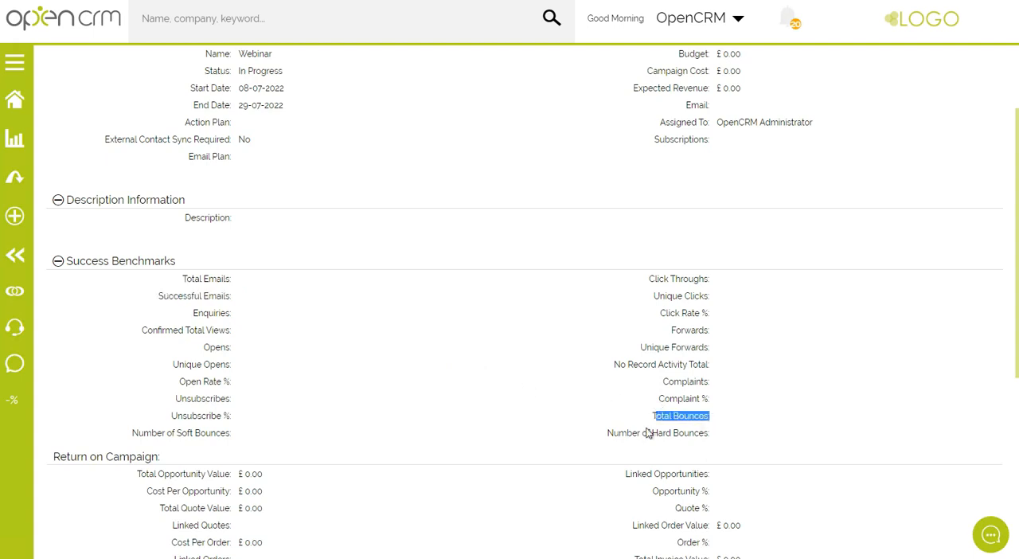
drag(606, 434, 710, 433)
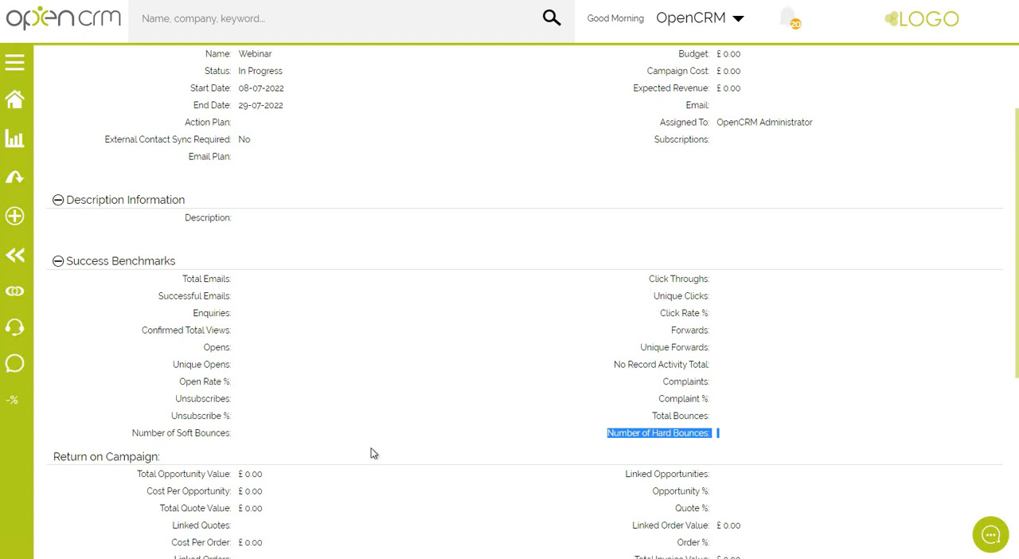
Compare the Click Throughs and Unique Clicks benchmarks of the Webinar campaign.
drag(644, 282, 766, 290)
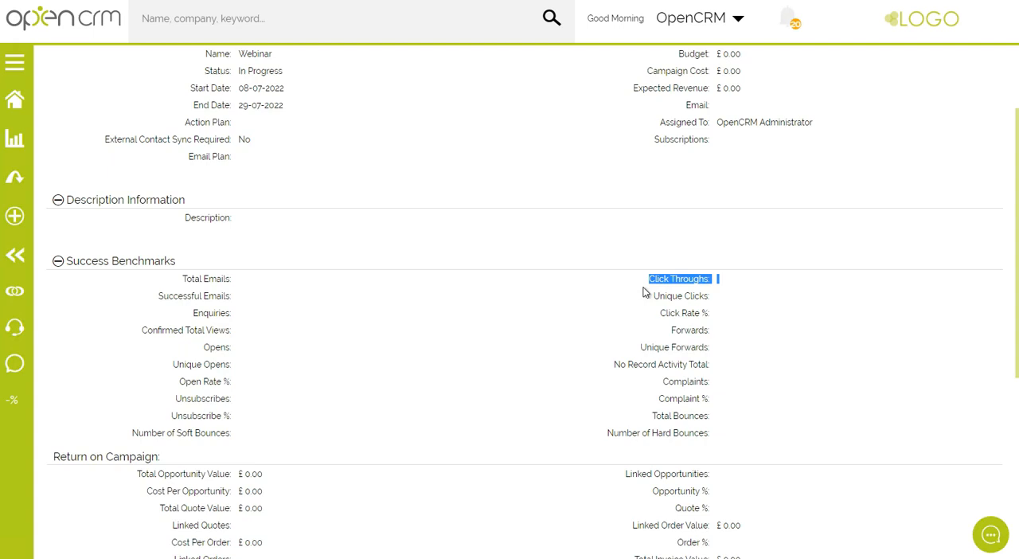
click(737, 285)
drag(647, 280, 753, 287)
click(729, 303)
drag(651, 296, 737, 303)
click(720, 284)
drag(646, 280, 718, 280)
drag(649, 297, 735, 301)
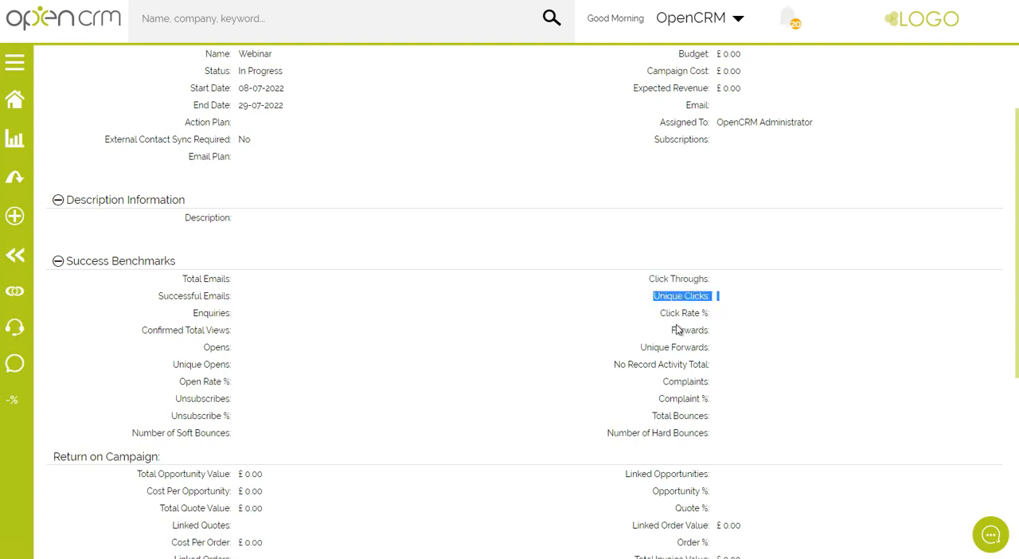
click(538, 335)
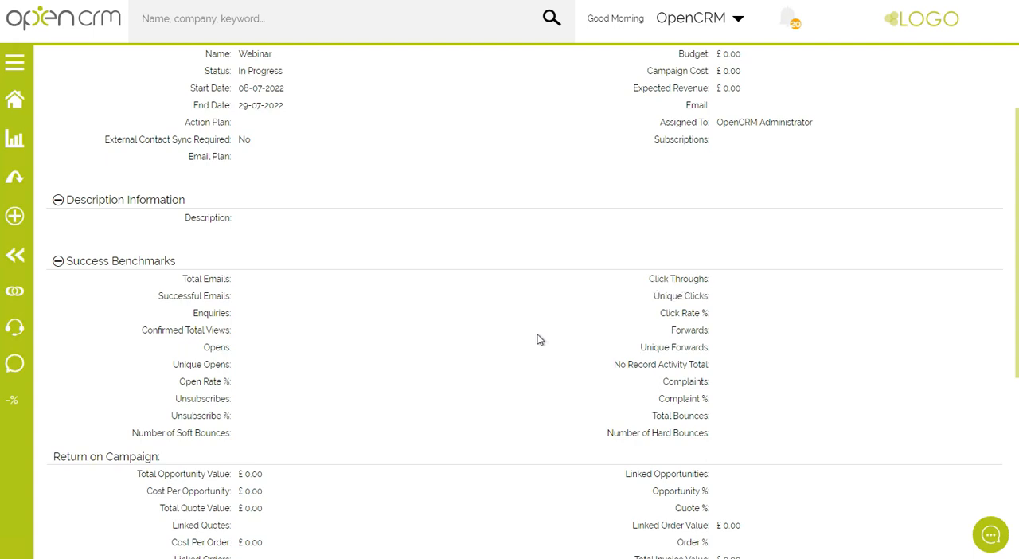
drag(638, 278, 752, 279)
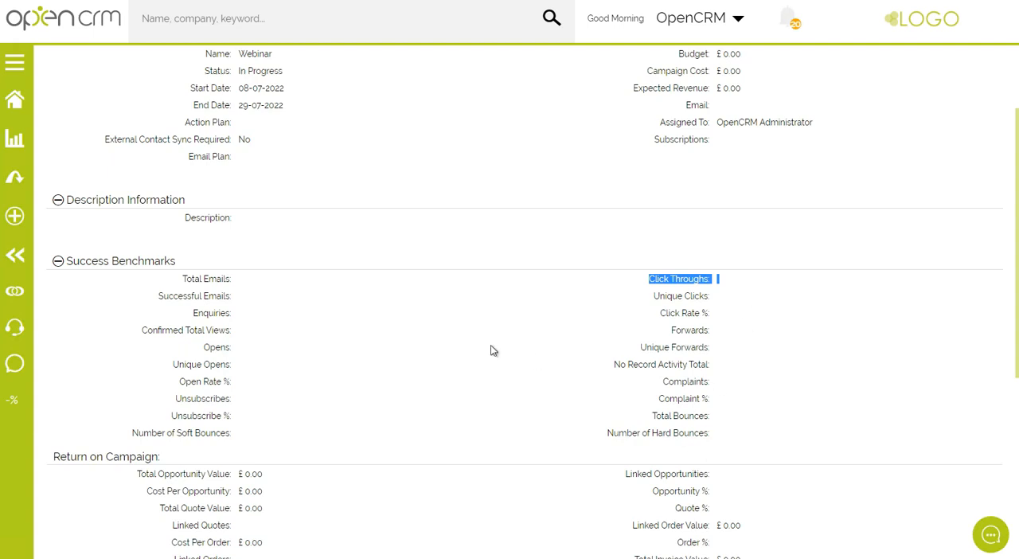
drag(655, 297, 754, 299)
drag(651, 280, 734, 285)
drag(650, 296, 728, 303)
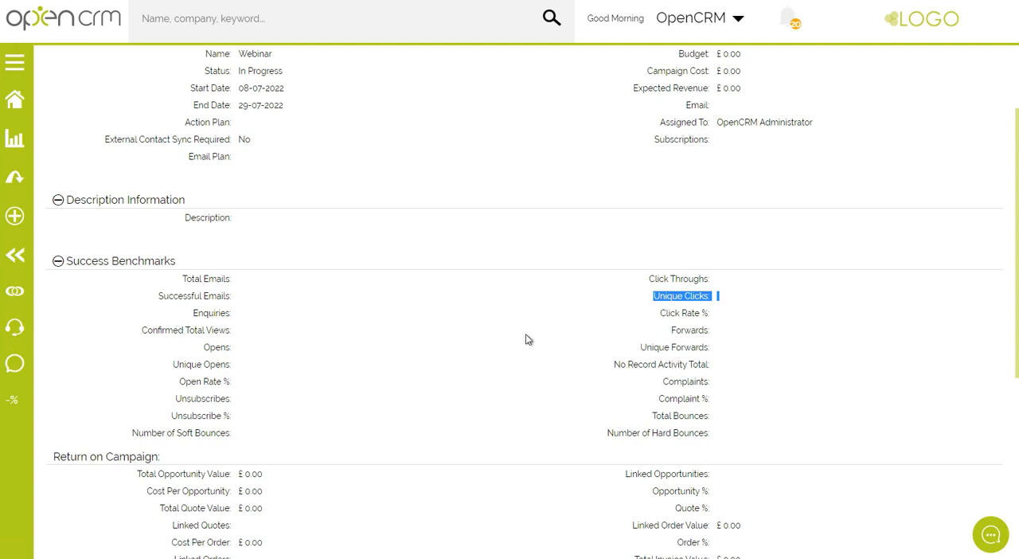
Compare the Opens and Unique Opens benchmarks of the Webinar campaign.
click(219, 347)
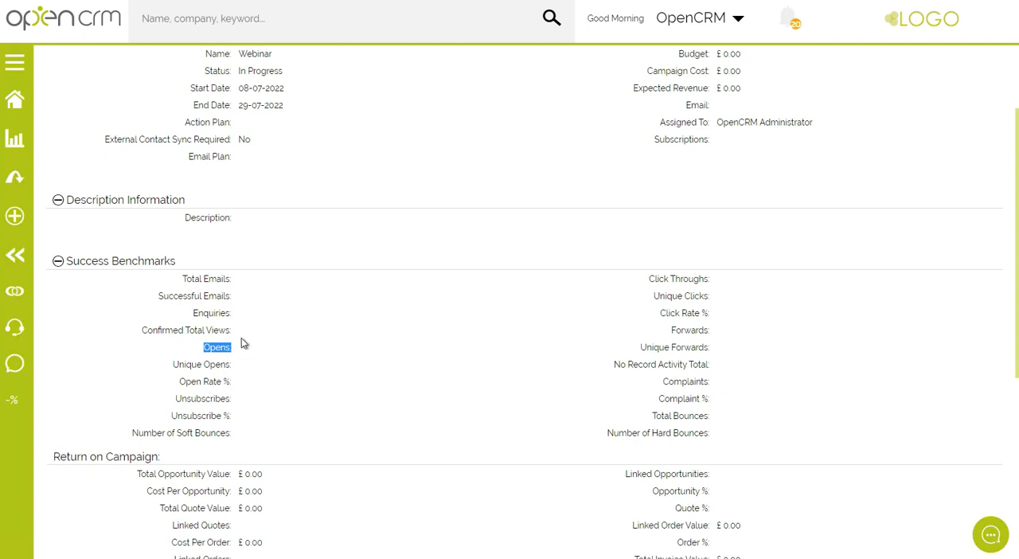
drag(164, 368, 246, 354)
drag(172, 366, 255, 369)
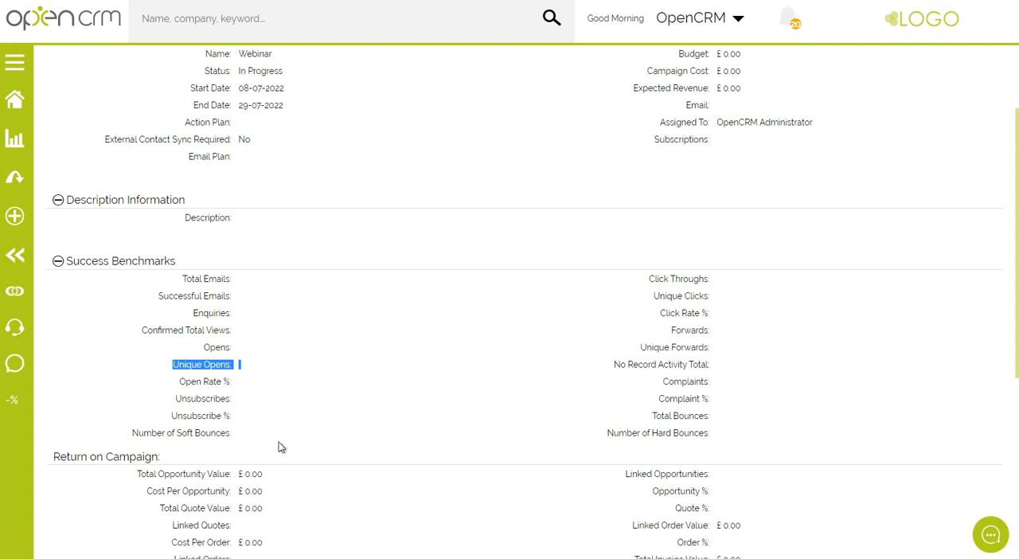
scroll(353, 261, up, 3)
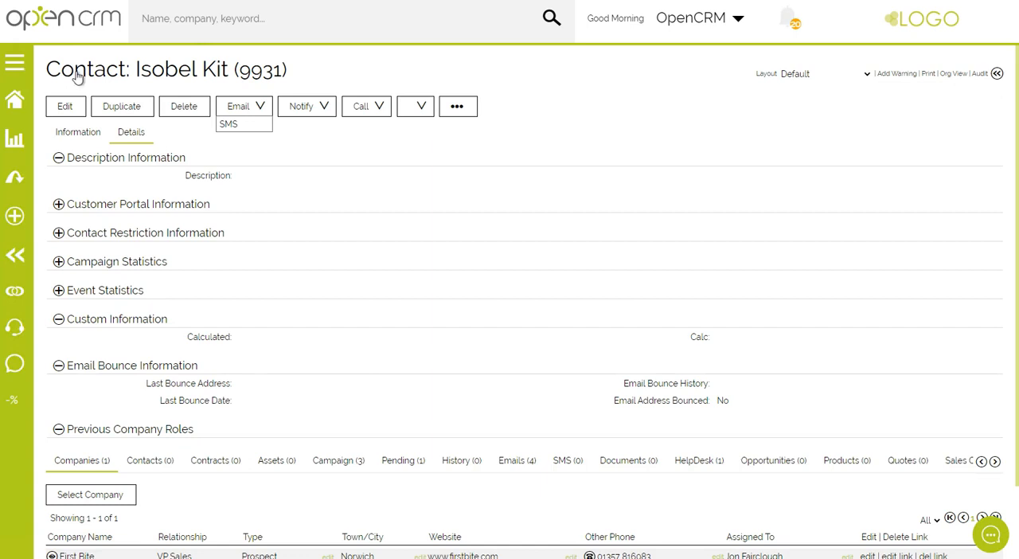
Add the Peters Tailors contact from the contact list to the Webinar campaign.
click(77, 77)
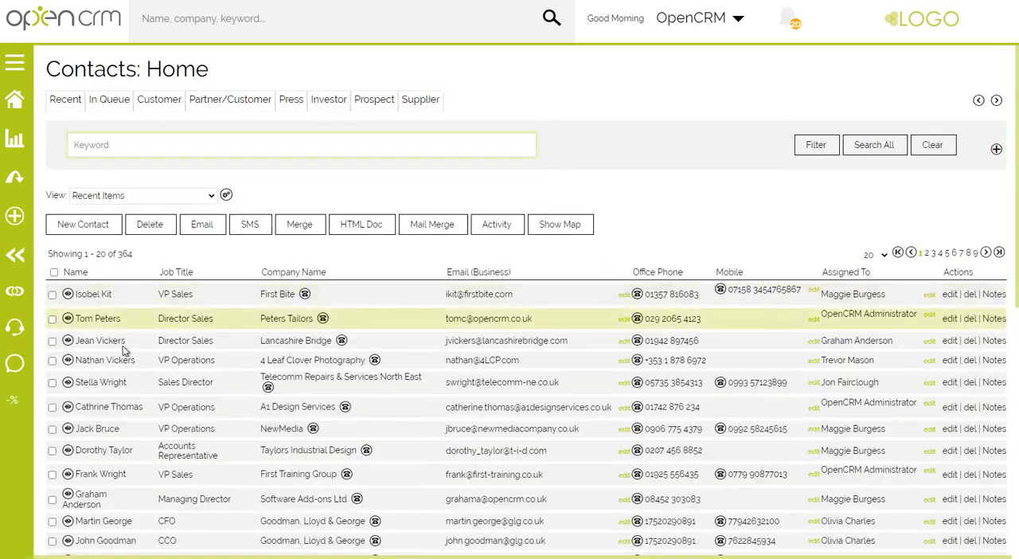
click(53, 320)
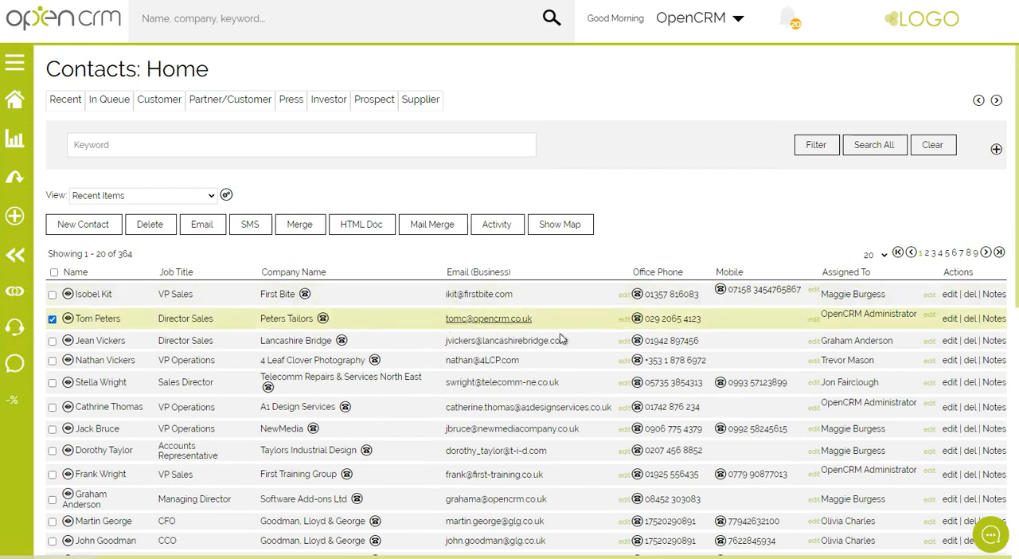
scroll(575, 338, down, 2)
scroll(574, 337, down, 2)
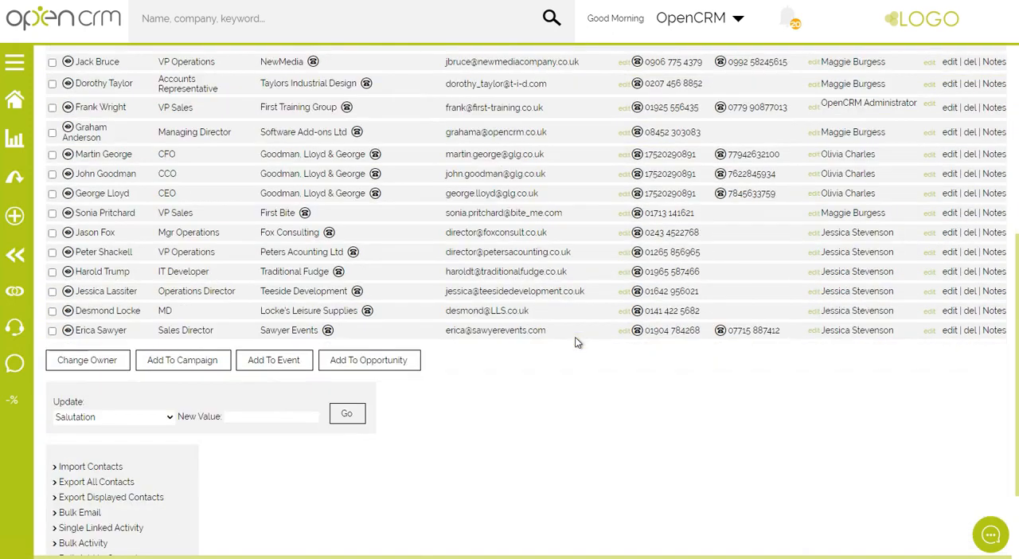
click(192, 369)
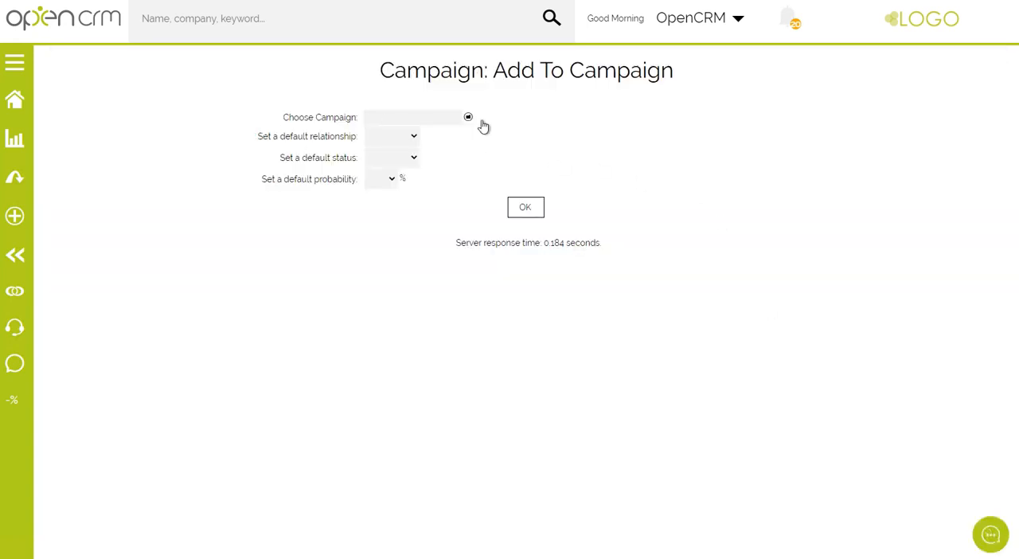
click(469, 119)
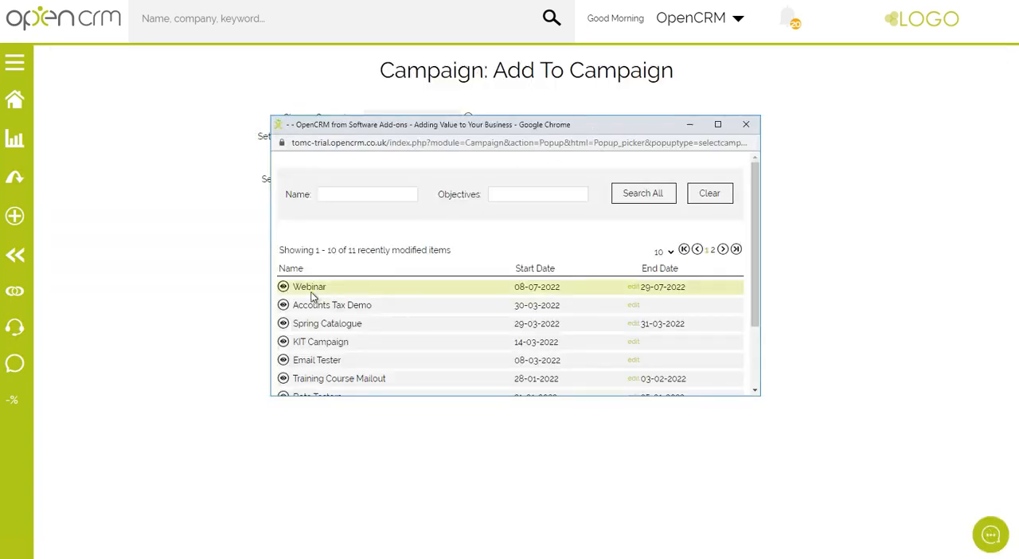
click(308, 287)
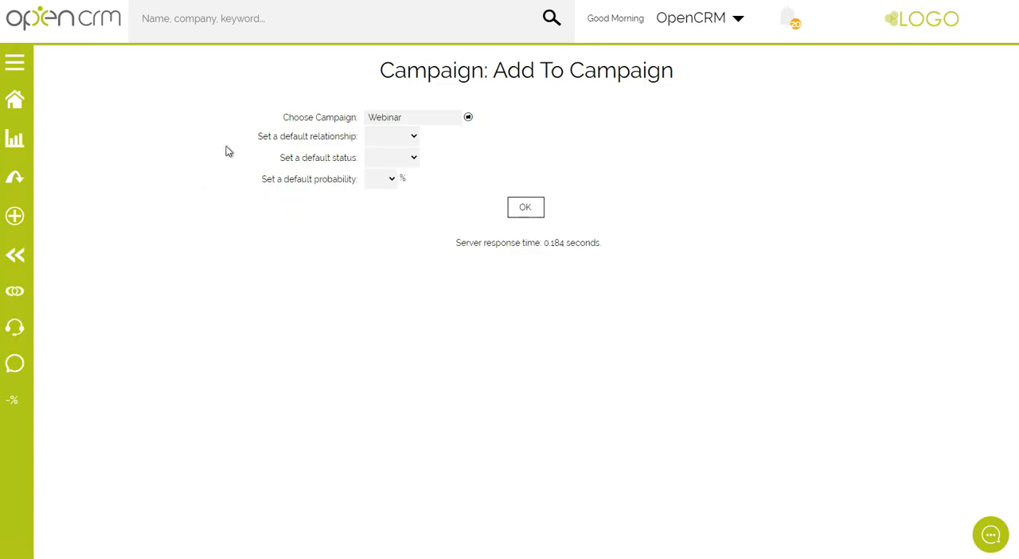
click(526, 211)
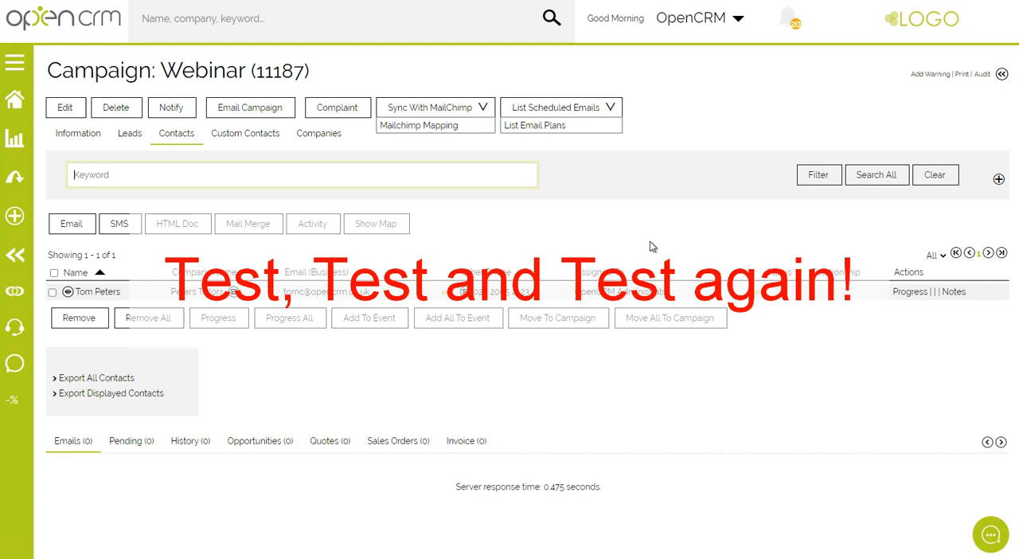
Remove the Peters Tailors contact from the Webinar campaign's contacts.
click(73, 136)
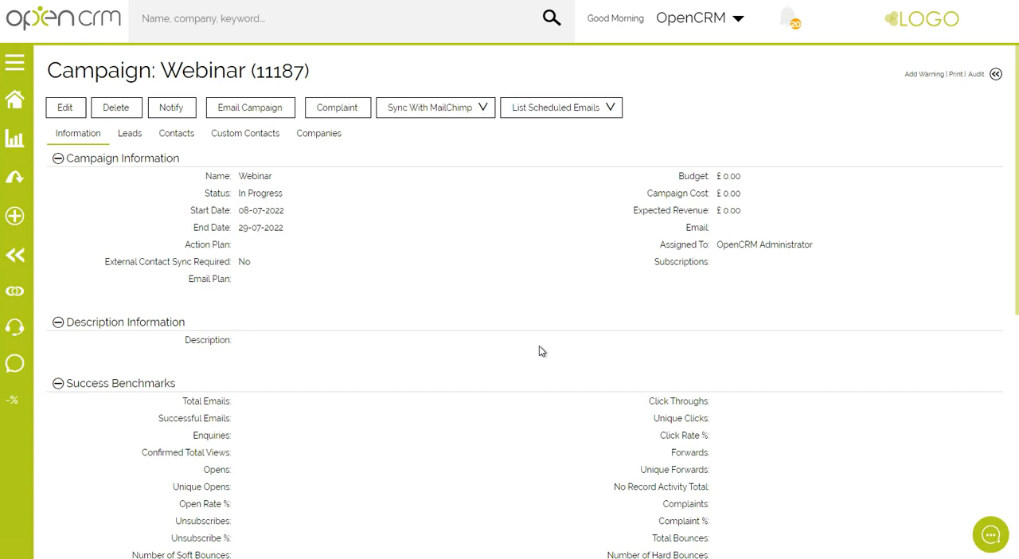
click(176, 134)
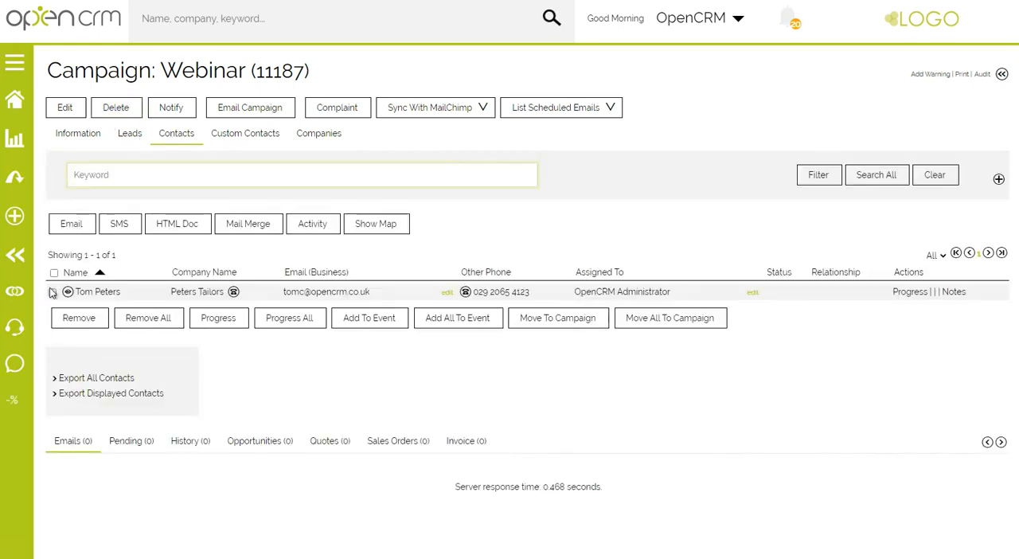
click(51, 292)
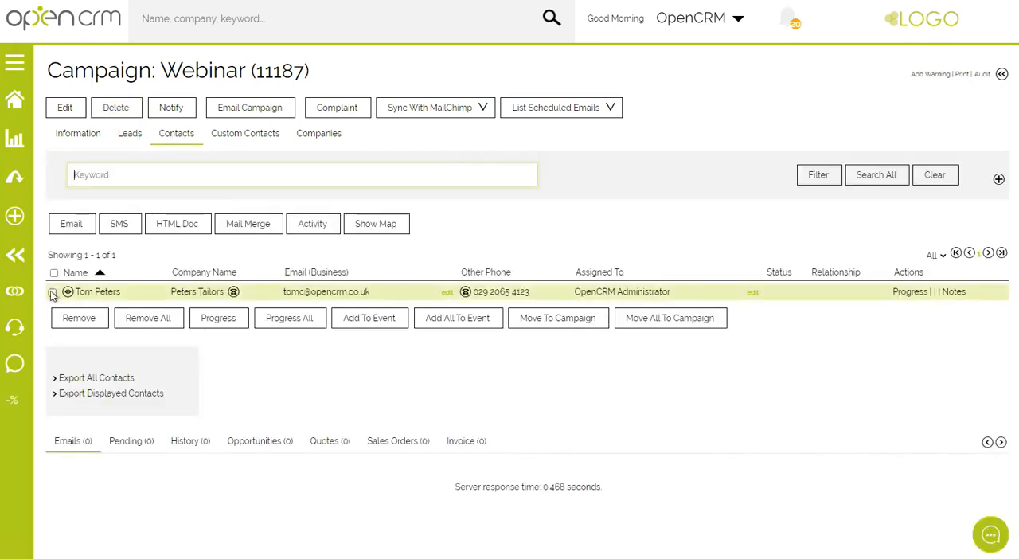
click(80, 321)
key(Return)
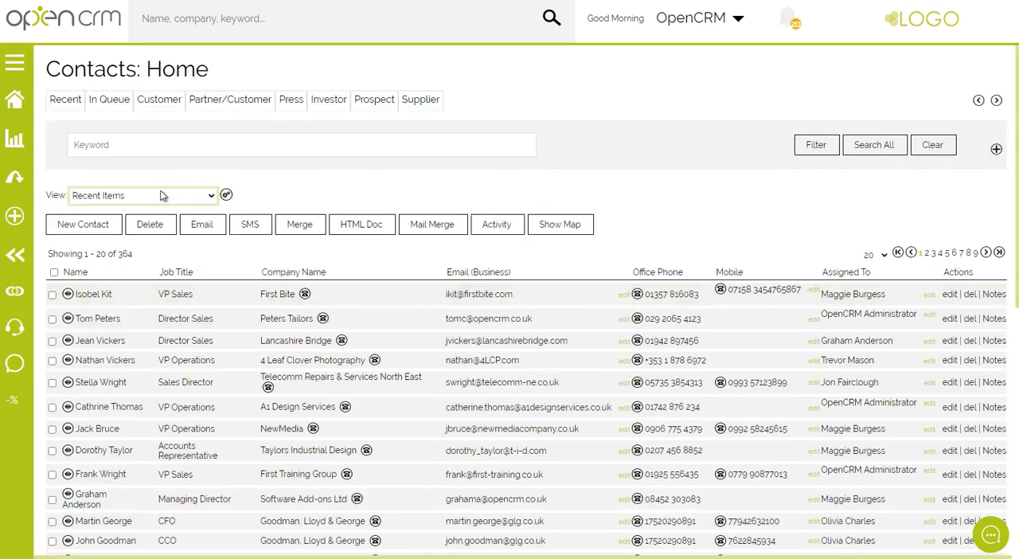
Check the total of the Recent Items contact list and select all contacts displayed on its first page.
drag(118, 253, 132, 256)
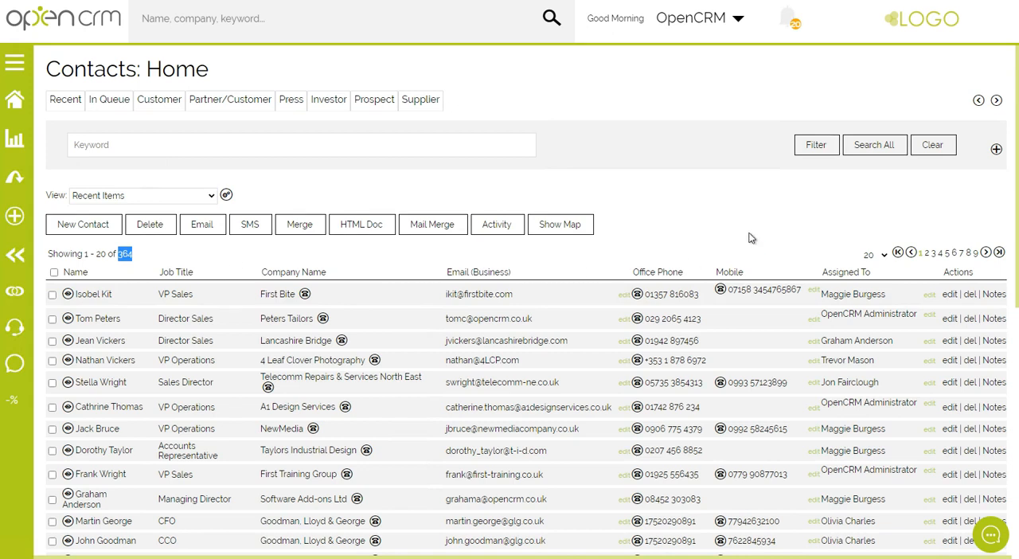
scroll(751, 236, down, 2)
scroll(593, 280, down, 2)
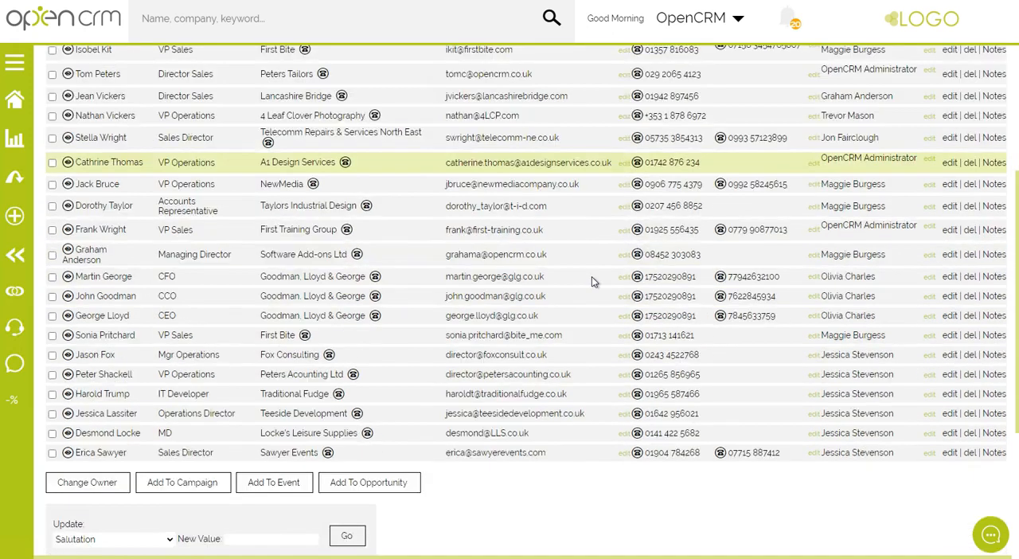
scroll(592, 280, up, 3)
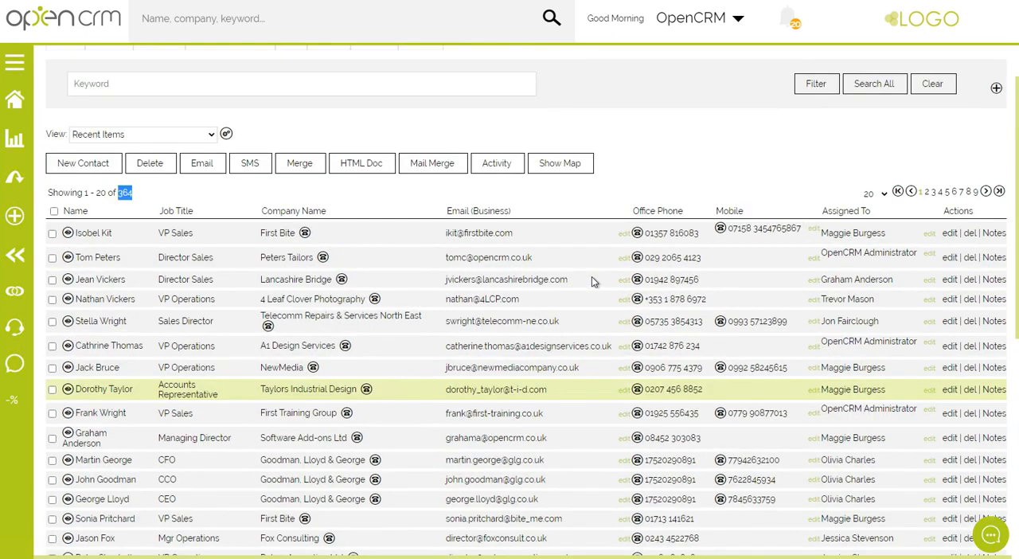
scroll(592, 280, up, 1)
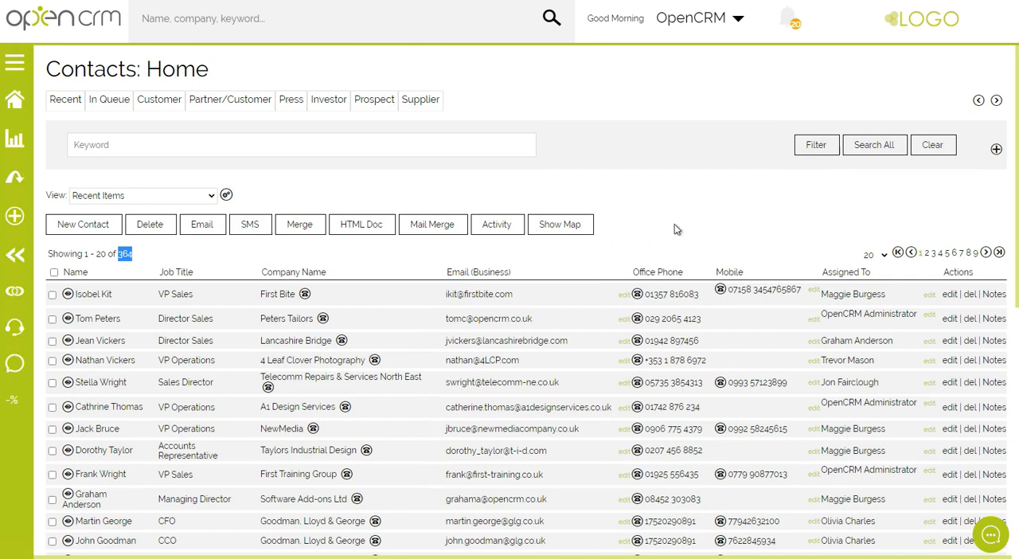
drag(93, 253, 107, 253)
click(53, 271)
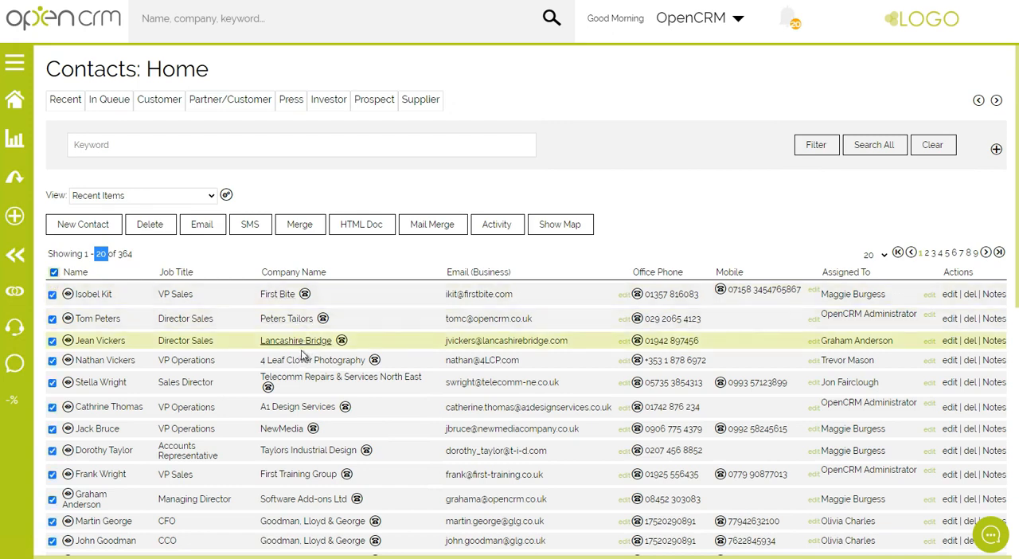
scroll(303, 343, down, 3)
scroll(303, 357, down, 1)
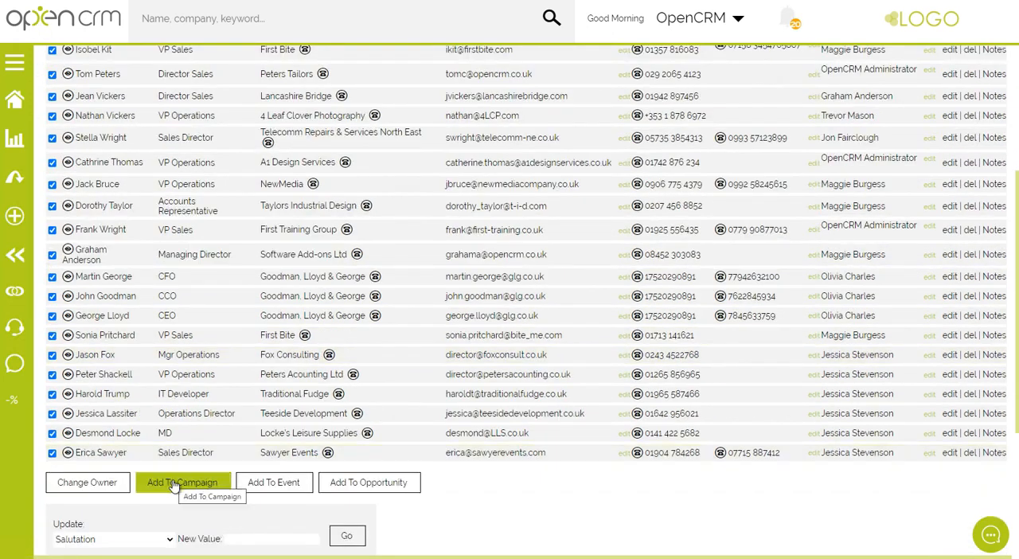
scroll(612, 478, up, 4)
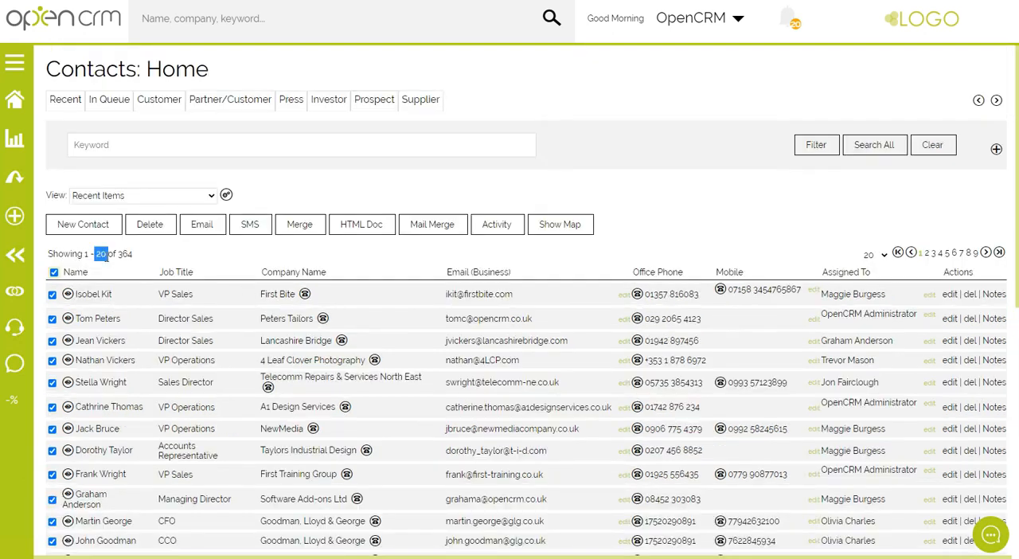
Set the contact list to show All records on one page and select every contact.
click(883, 254)
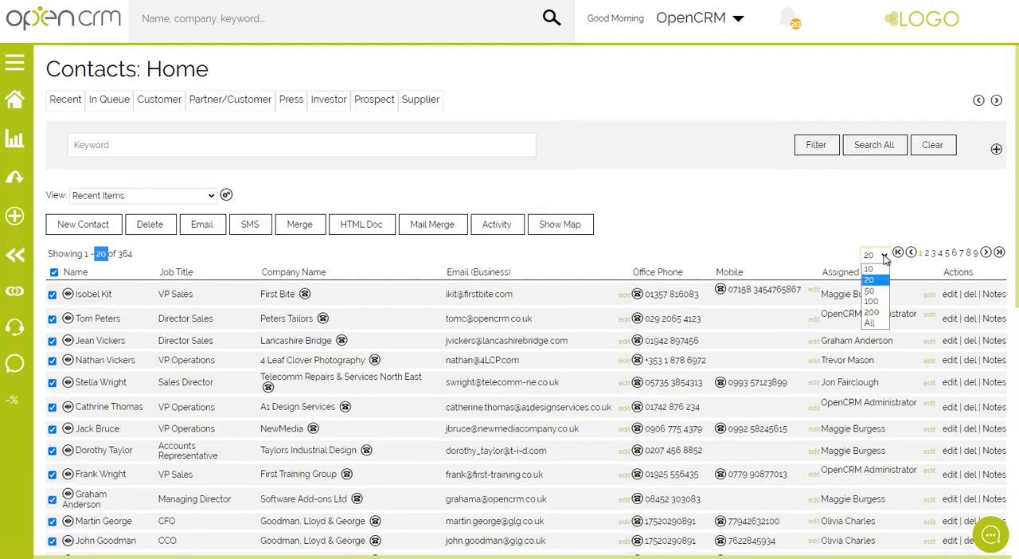
click(872, 323)
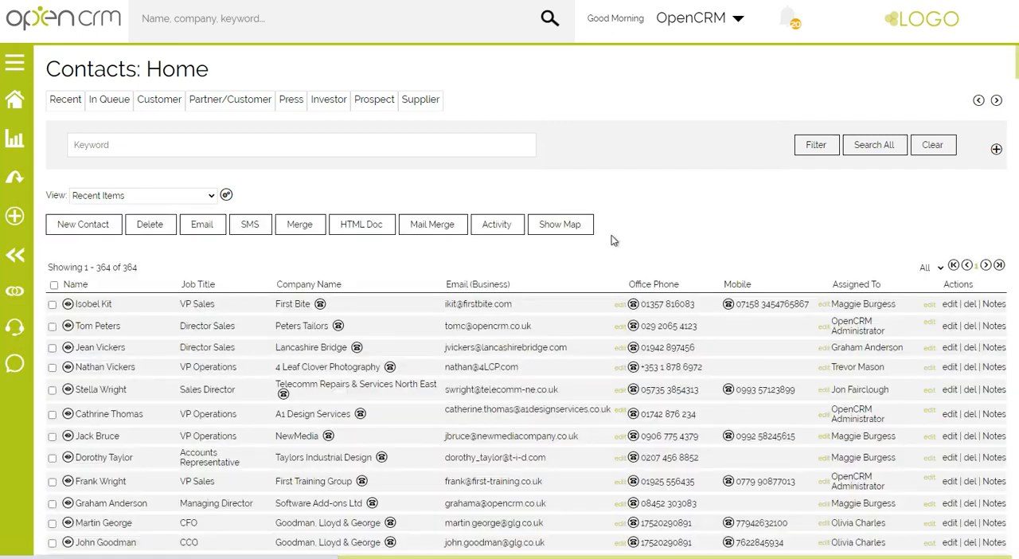
click(54, 286)
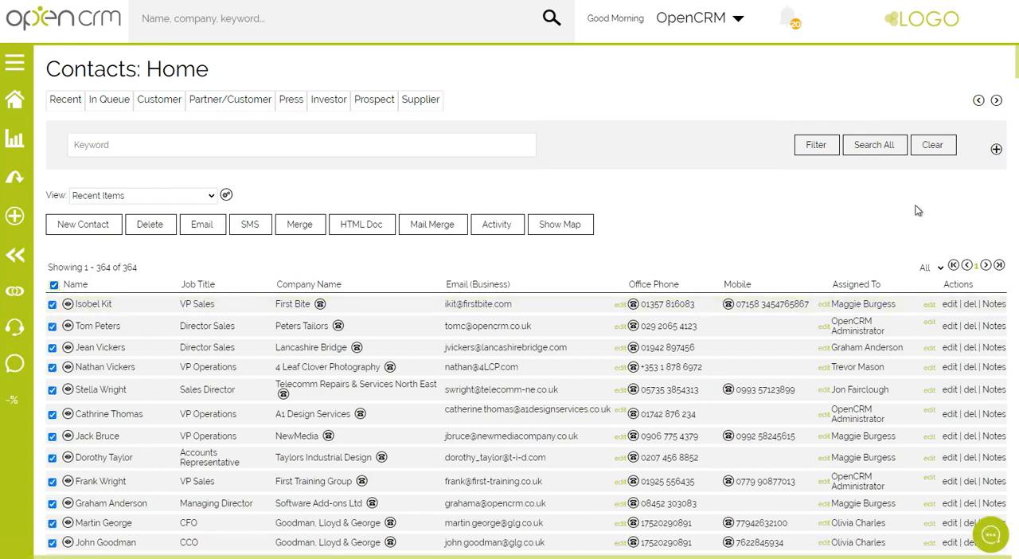
scroll(1013, 121, down, 20)
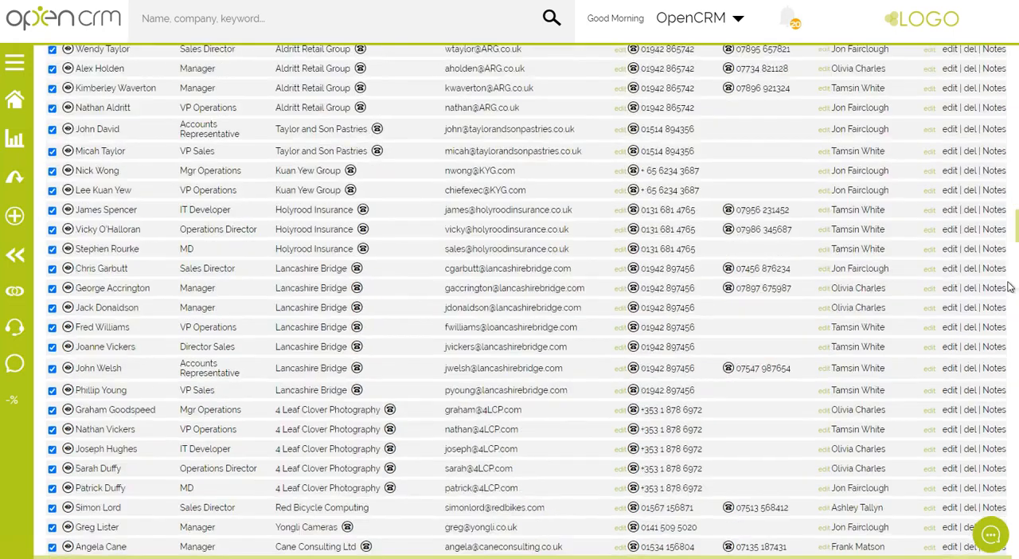
scroll(560, 329, down, 2)
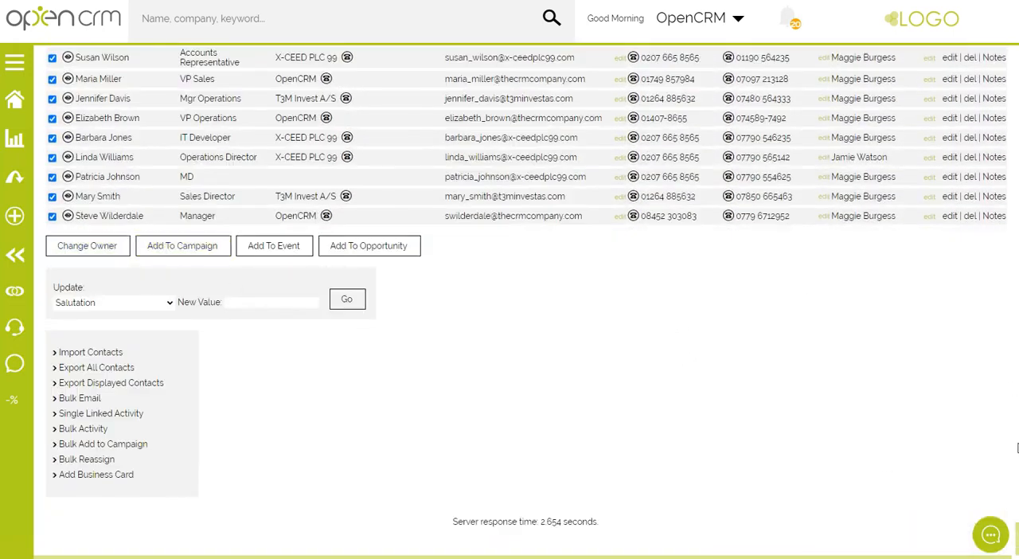
drag(1016, 534, 1001, 64)
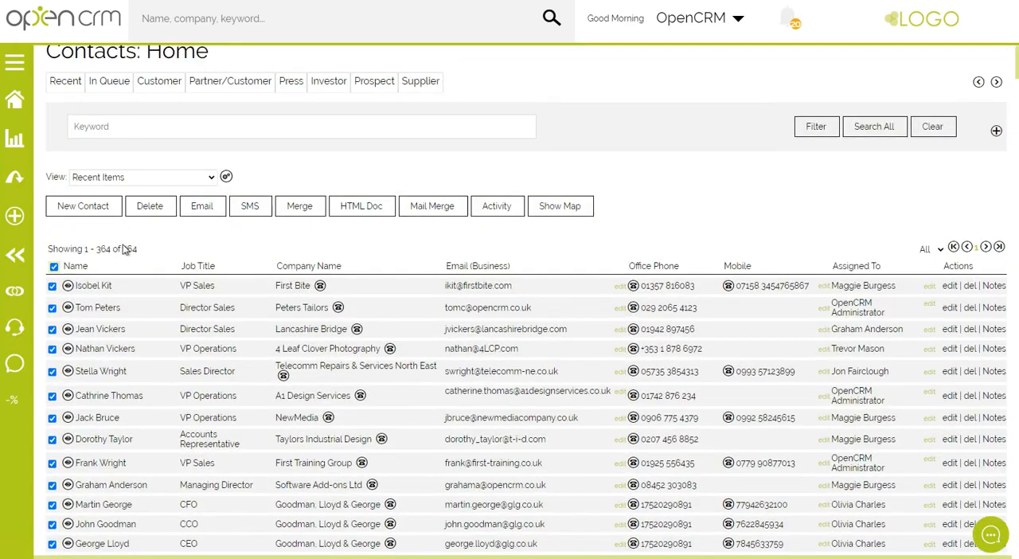
Check the contact list's total and page-size options, and clear the selection of all contacts.
drag(121, 248, 151, 254)
click(940, 249)
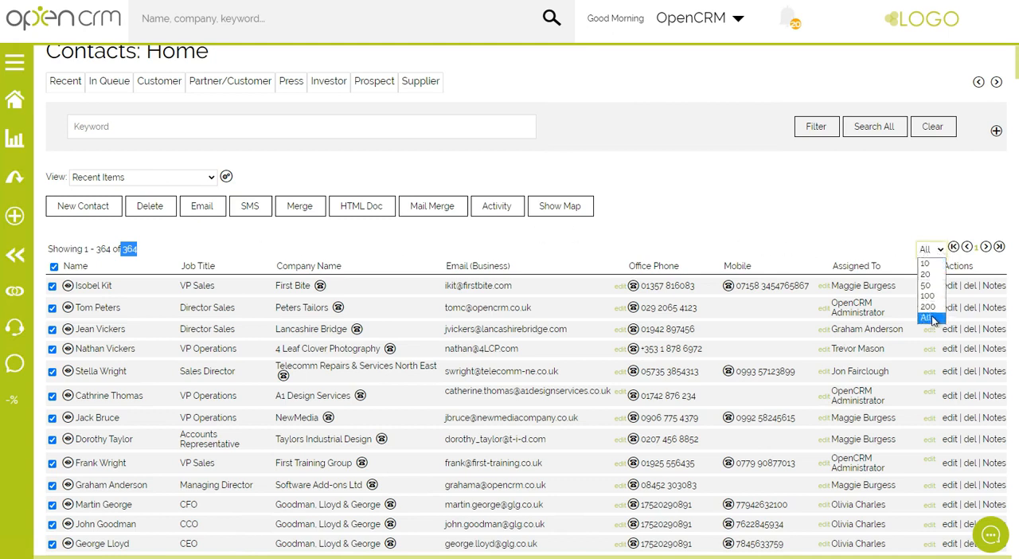
click(878, 245)
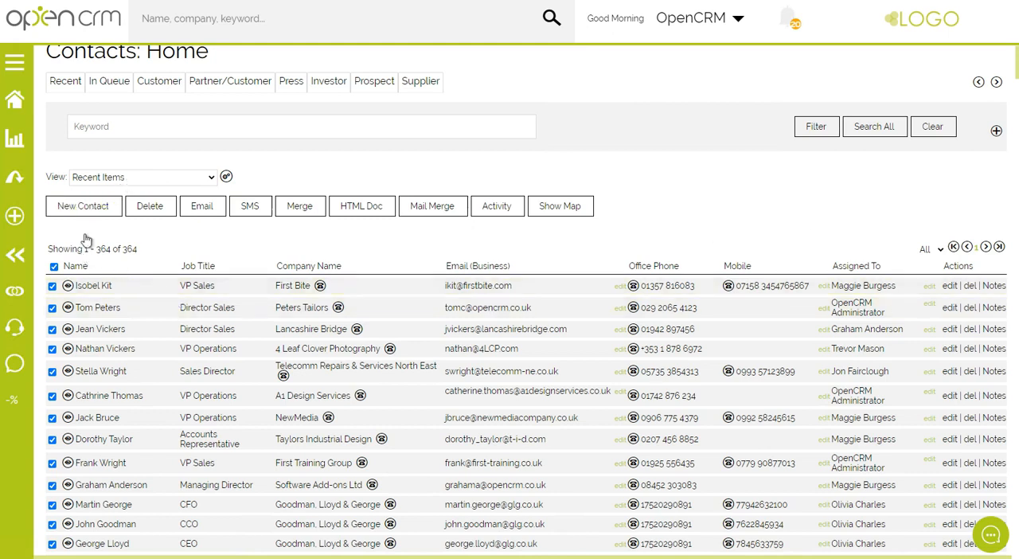
click(54, 267)
Start a Bulk Add to Campaign for all contacts in the Recent Items view.
drag(50, 176, 61, 177)
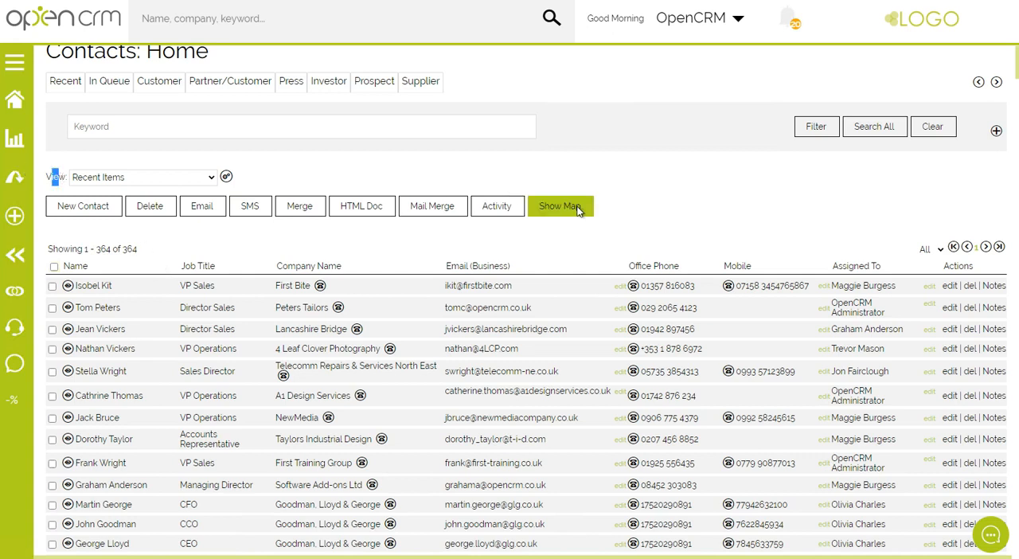
scroll(803, 240, down, 20)
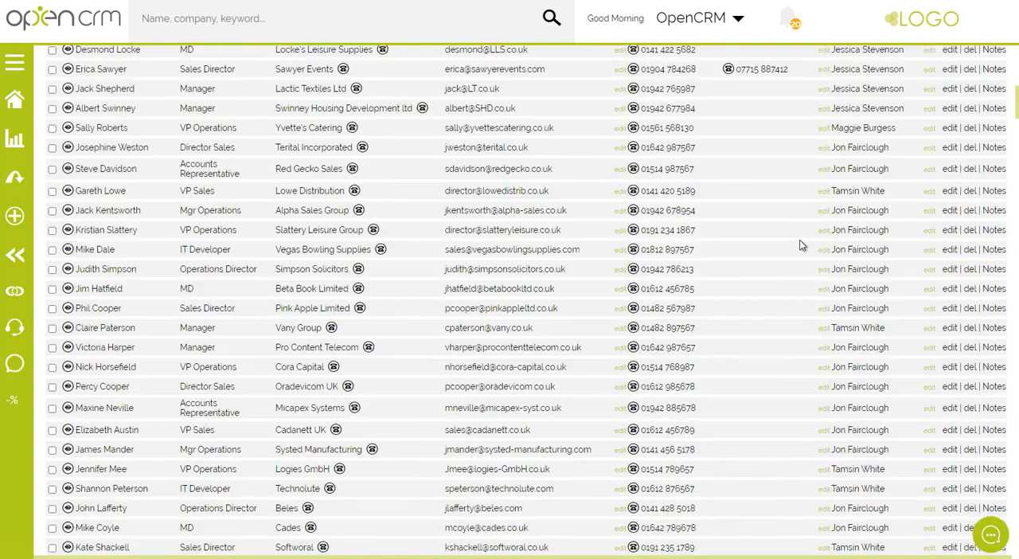
scroll(796, 248, down, 20)
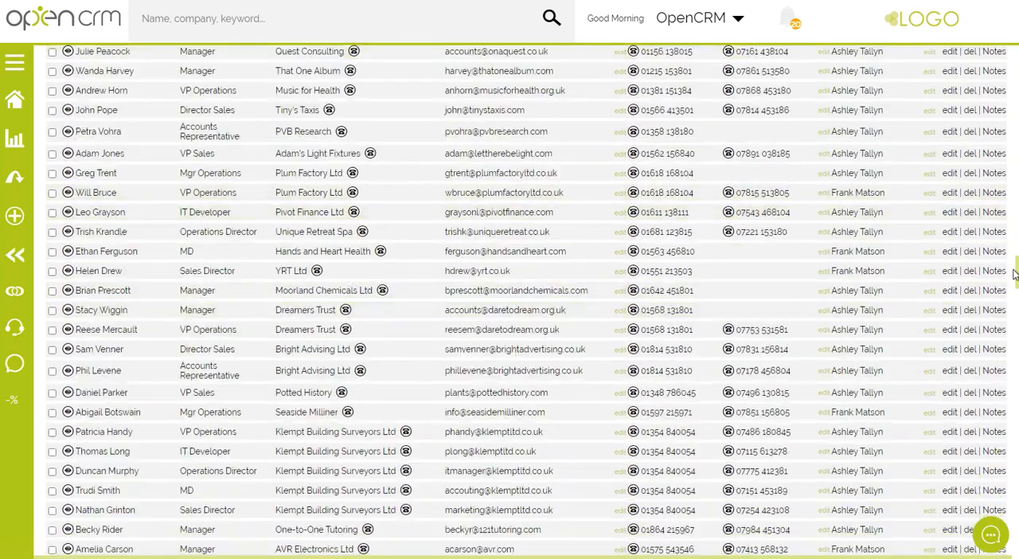
drag(1017, 273, 1017, 543)
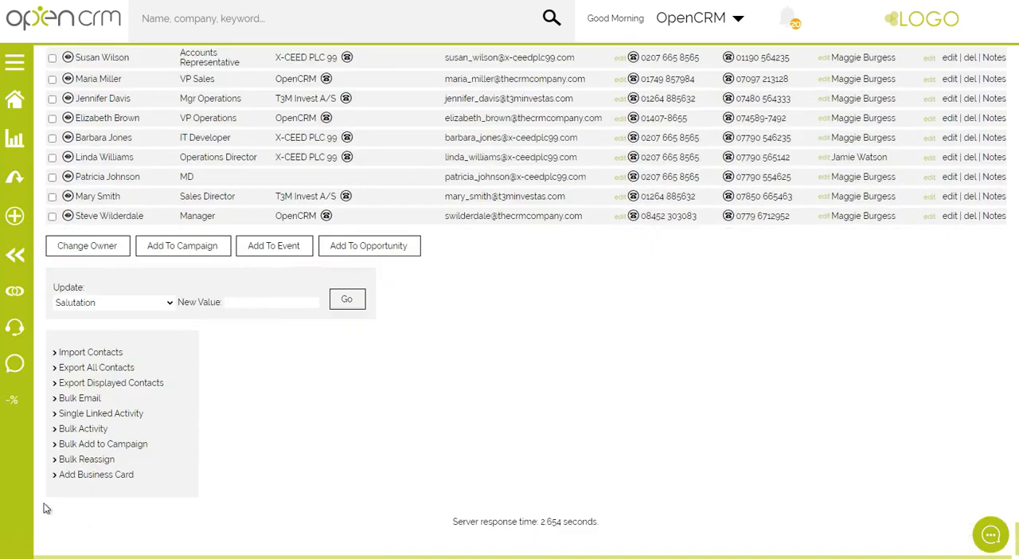
click(108, 446)
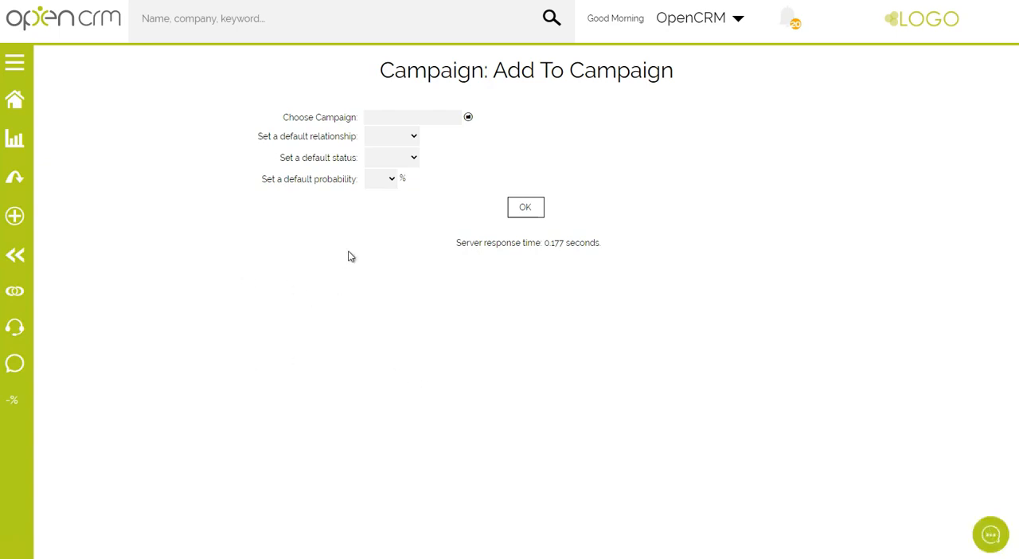
Choose Webinar as the campaign for the bulk add, confirm it, and check the campaign's resulting contact list.
drag(358, 117, 469, 119)
click(468, 117)
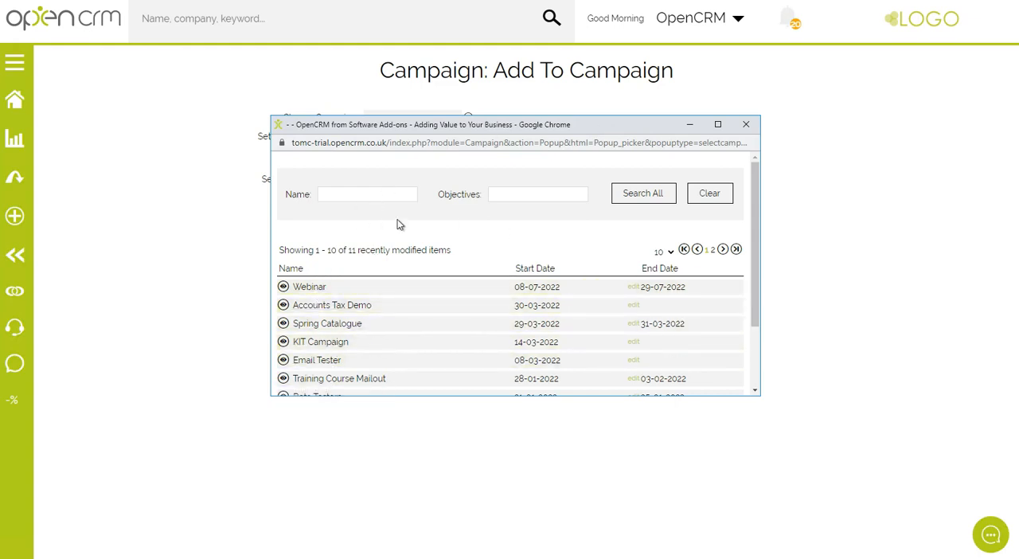
drag(361, 252, 463, 257)
click(461, 255)
drag(356, 250, 424, 250)
click(357, 195)
click(314, 288)
click(530, 212)
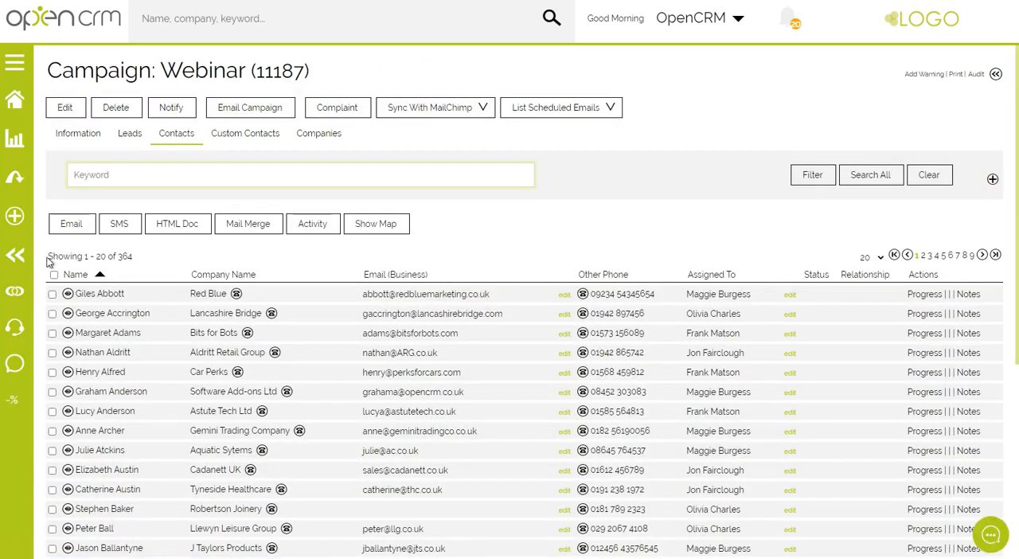
double_click(125, 257)
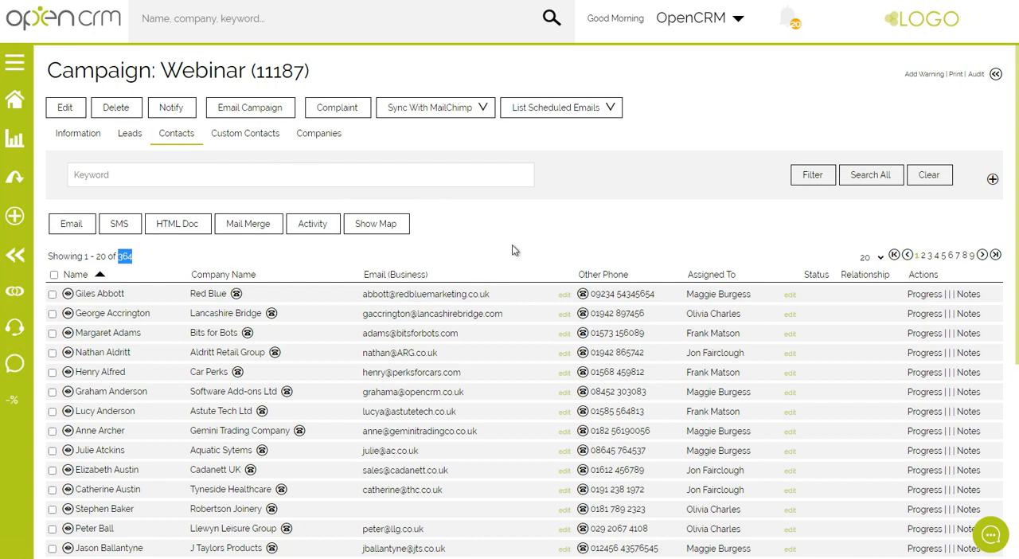
scroll(514, 250, down, 2)
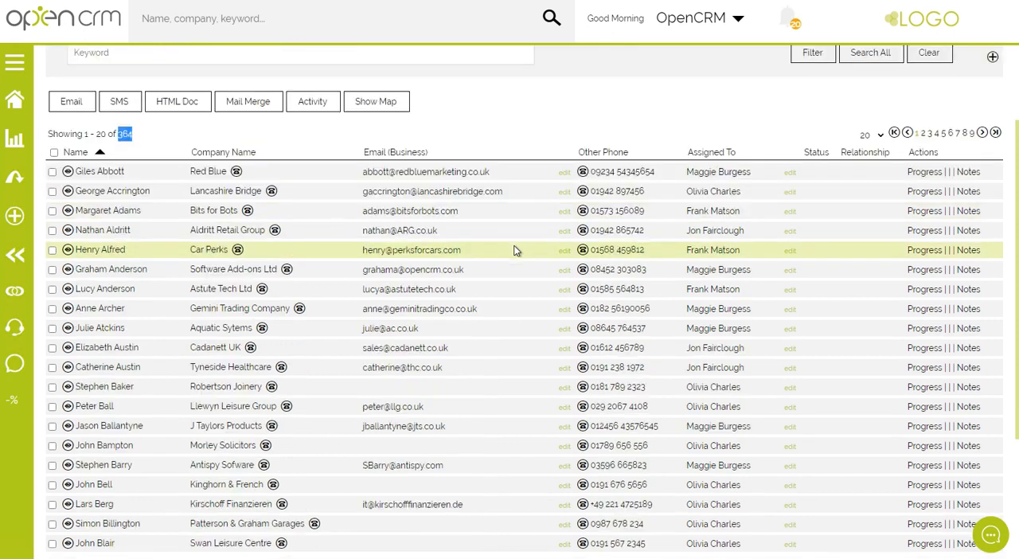
Check the Webinar campaign's contact list and the Click Throughs and Unique Clicks fields in its success benchmarks.
scroll(515, 250, down, 1)
scroll(521, 276, down, 1)
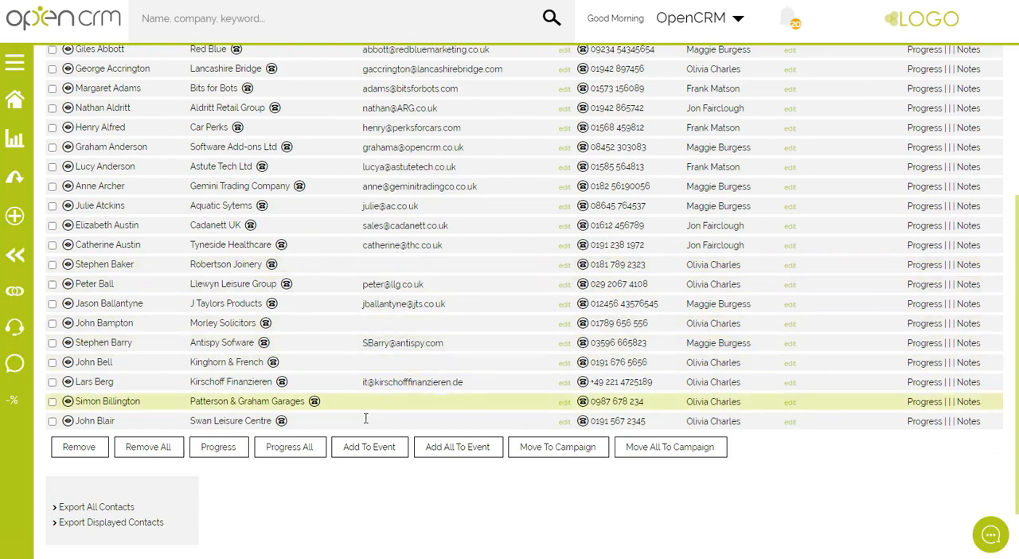
scroll(341, 389, up, 4)
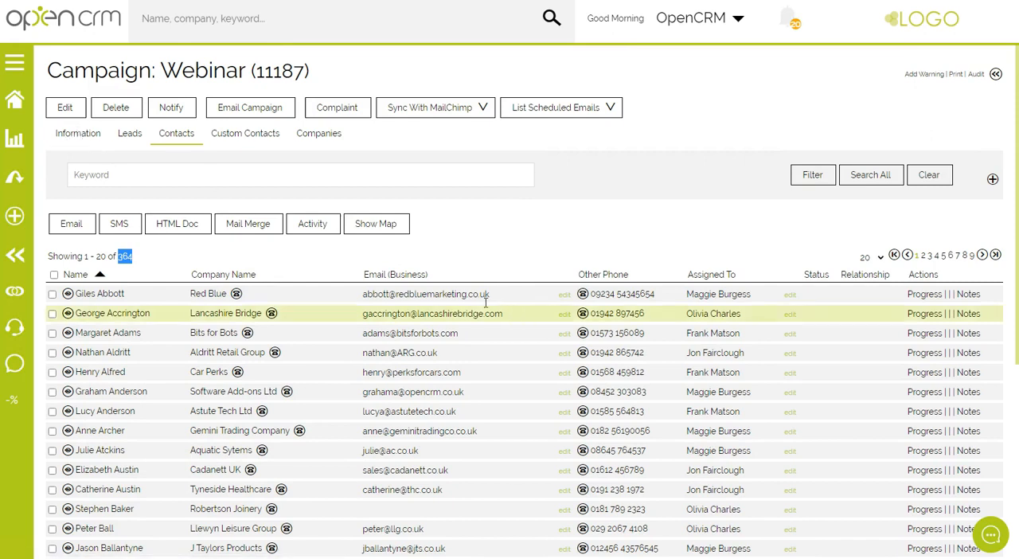
click(76, 138)
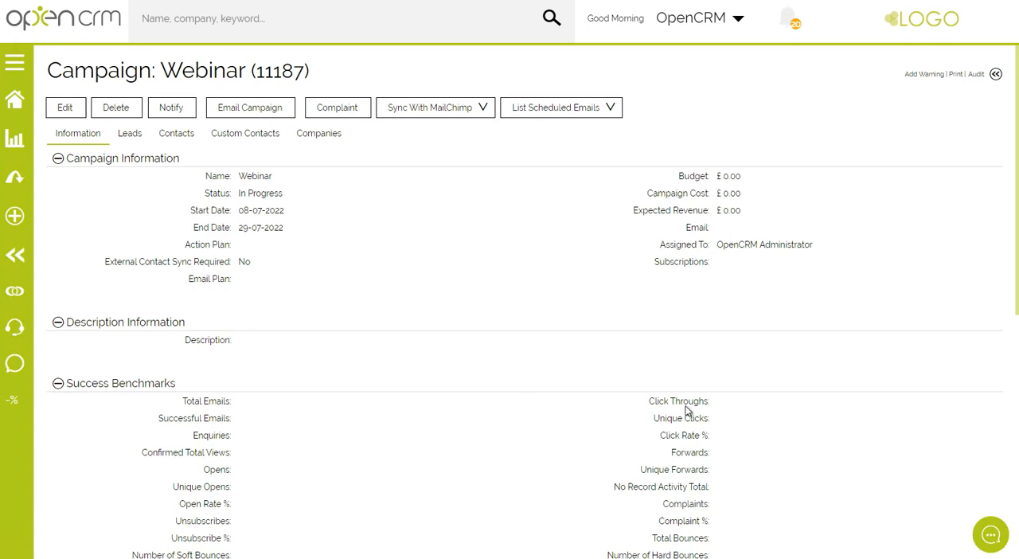
drag(647, 402, 748, 403)
triple_click(667, 420)
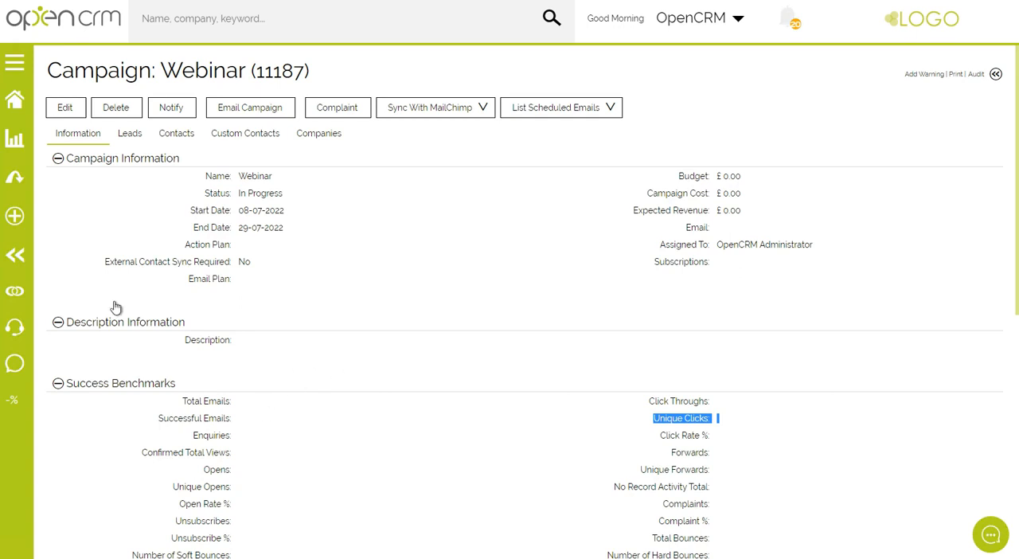
Remove all contacts from the Webinar campaign and confirm the removal.
click(174, 137)
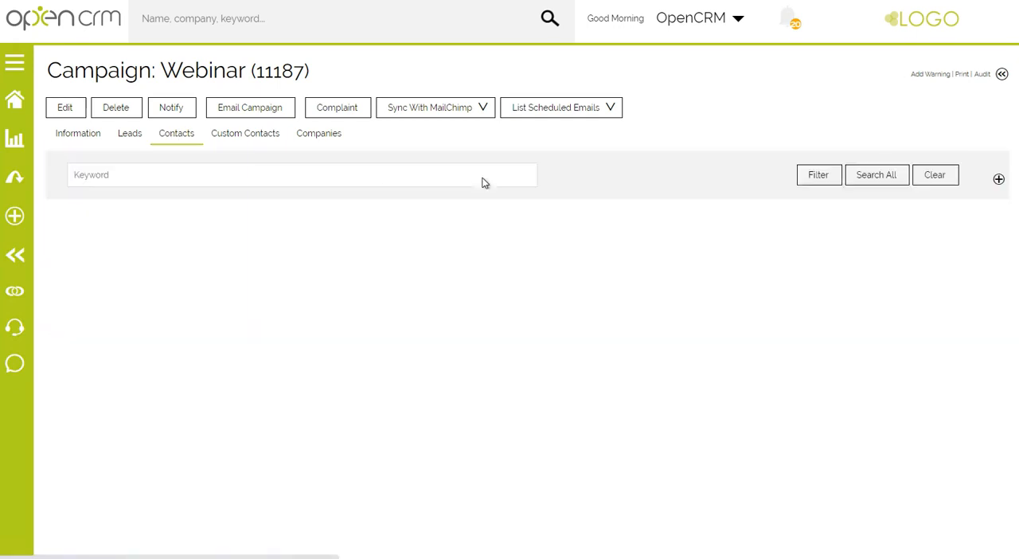
scroll(438, 394, down, 5)
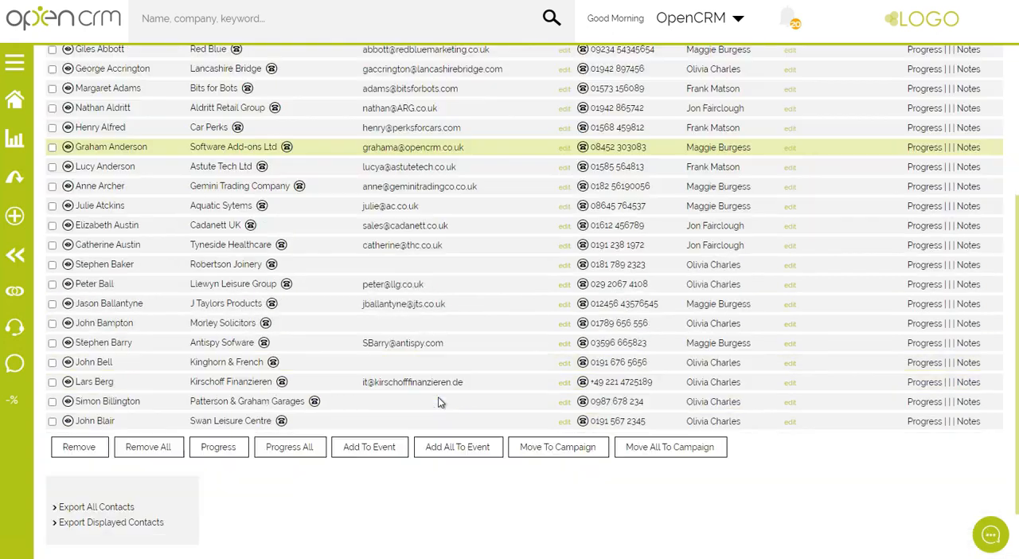
click(148, 364)
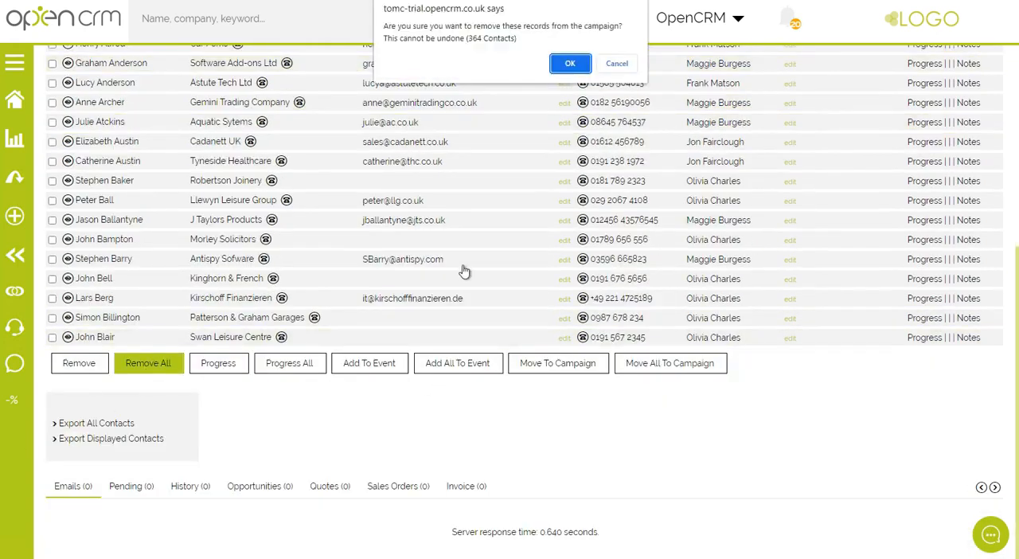
click(571, 63)
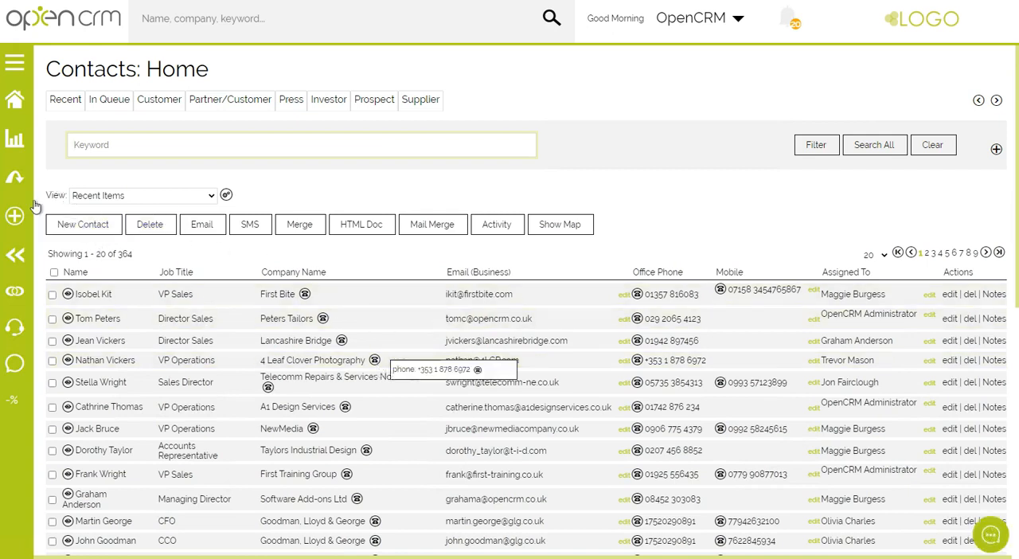
Create a new custom view for Contacts and name it Webinar Audience.
click(226, 195)
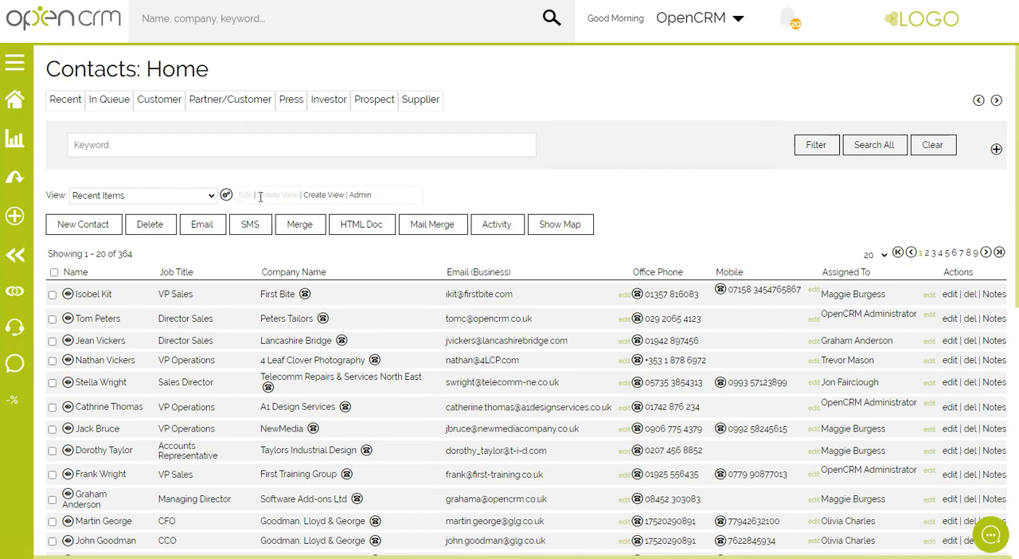
click(328, 201)
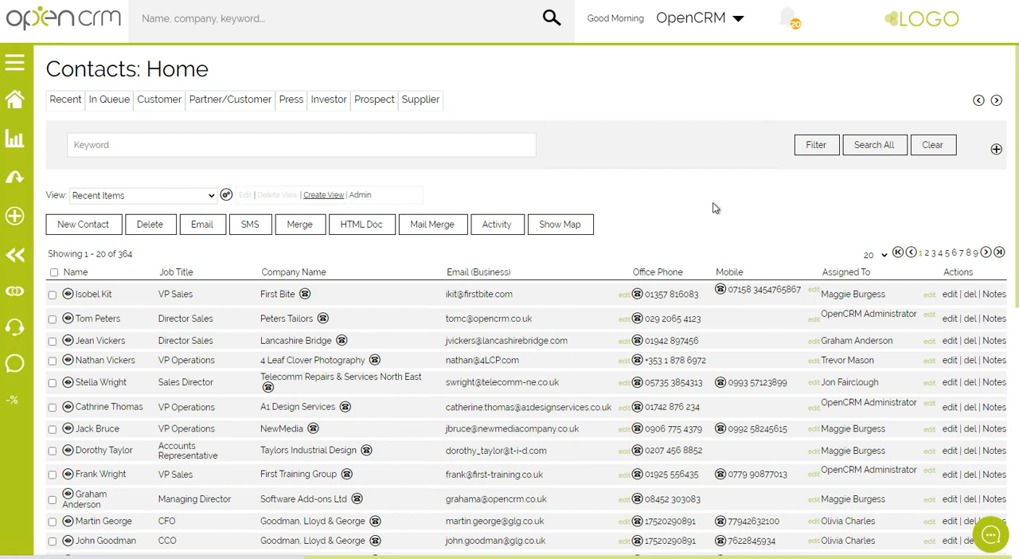
click(222, 191)
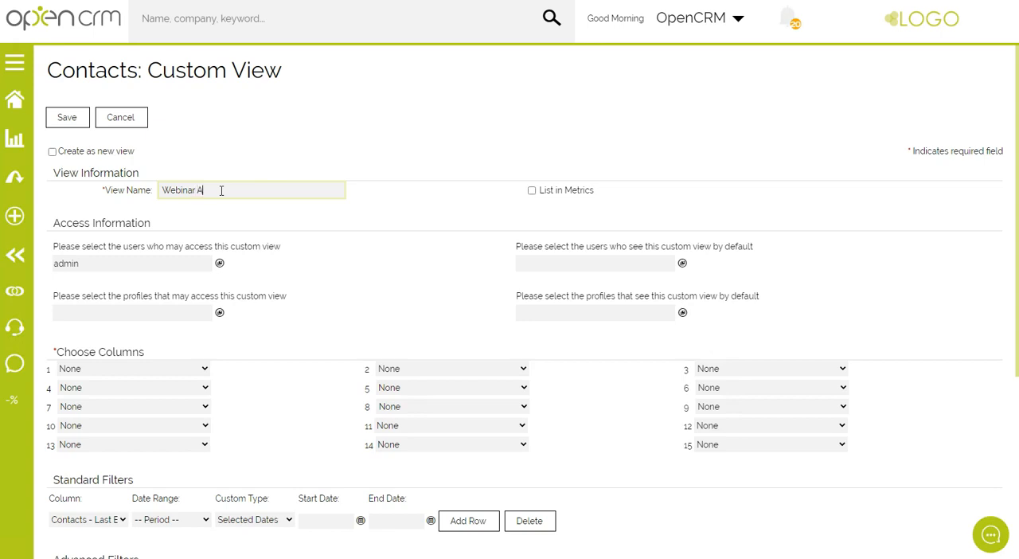
text(Webinar Audience)
Grant three more users access to the custom view alongside admin and save the user selection.
drag(53, 246, 288, 251)
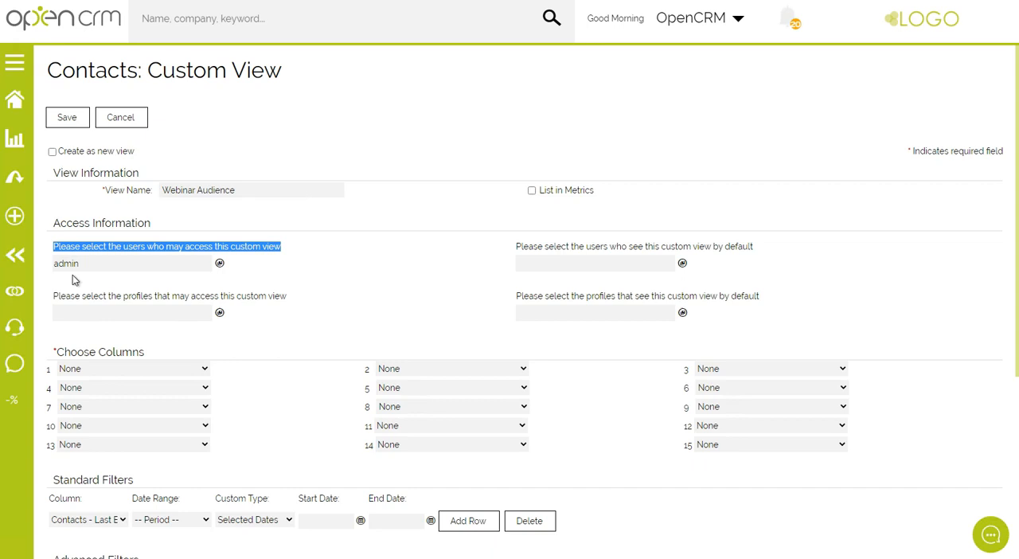
drag(90, 263, 53, 269)
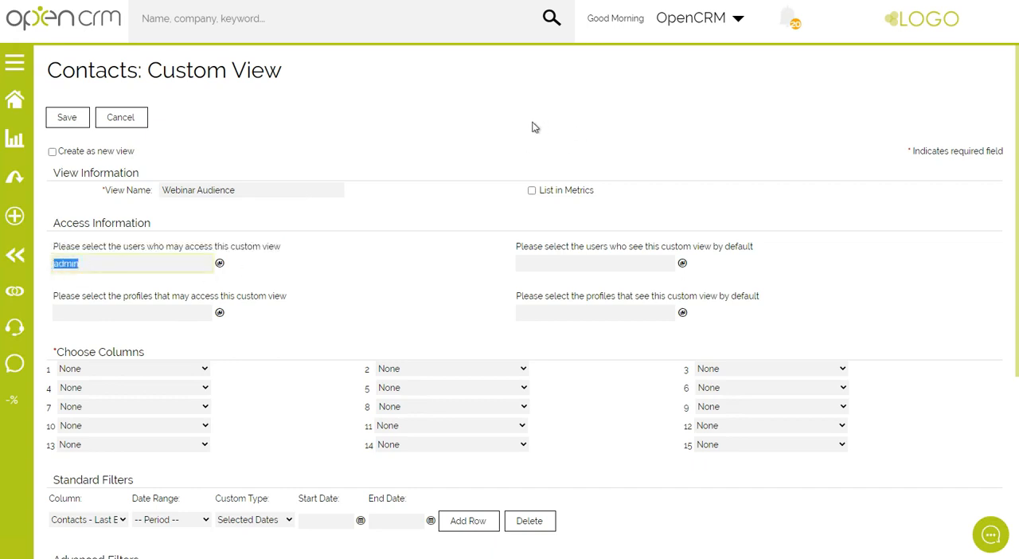
click(220, 264)
click(349, 221)
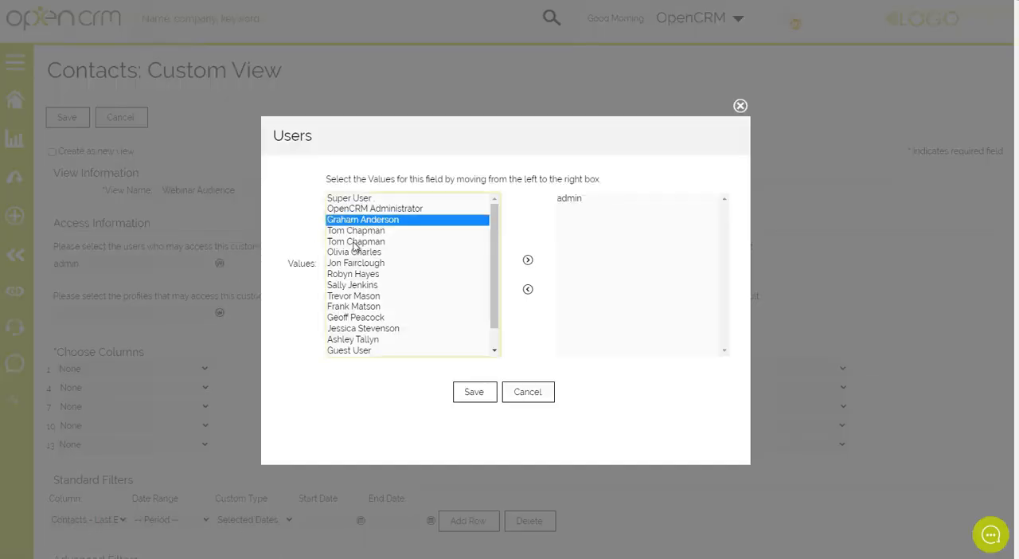
ctrl+click(351, 262)
ctrl+click(349, 307)
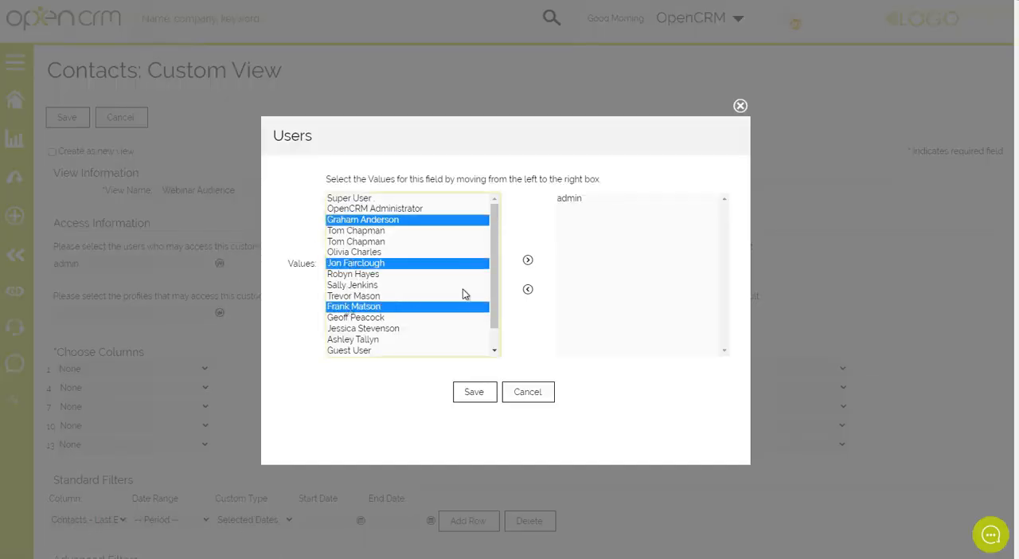
click(528, 260)
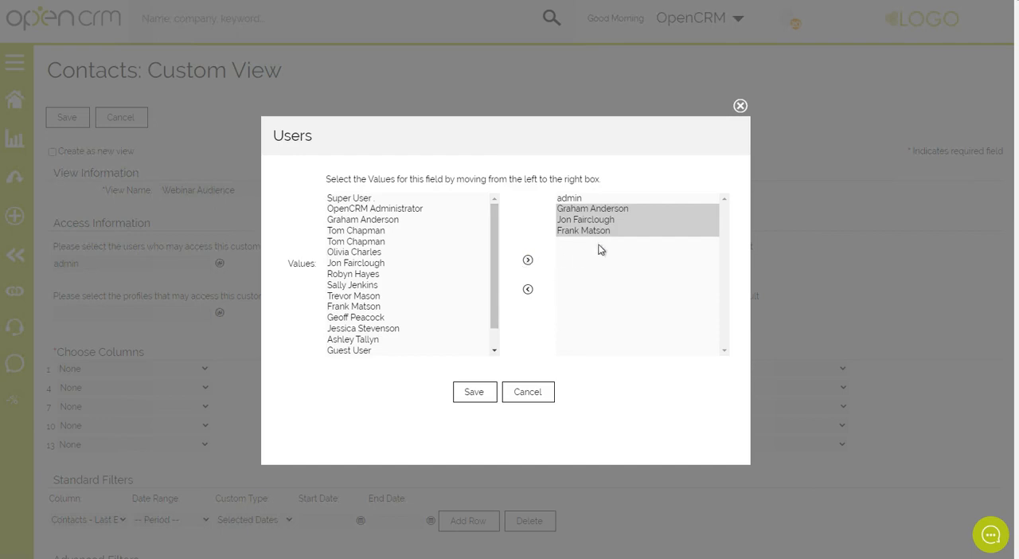
click(478, 393)
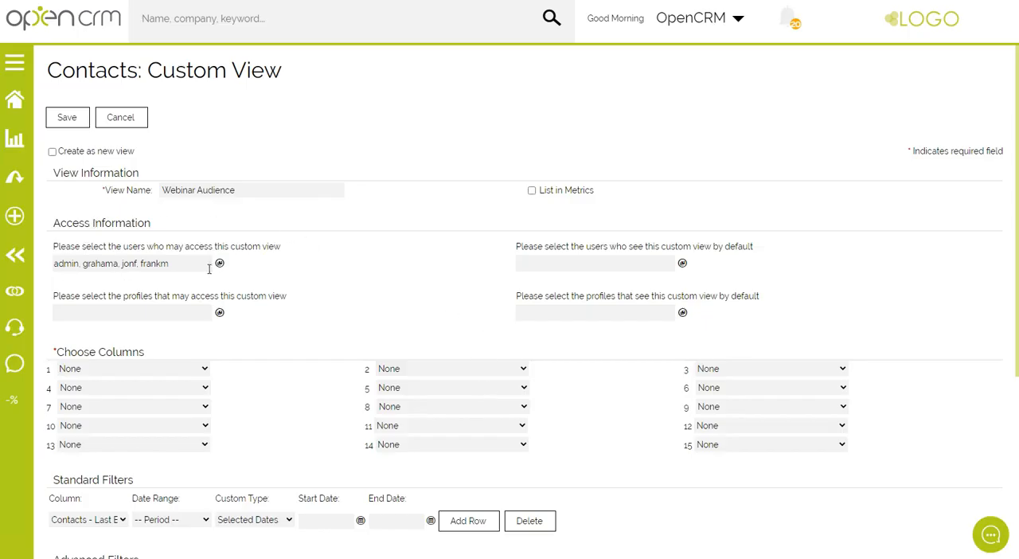
Set the view's first four columns to First Name, Last Name, Company Name and Email (Business).
scroll(356, 230, down, 1)
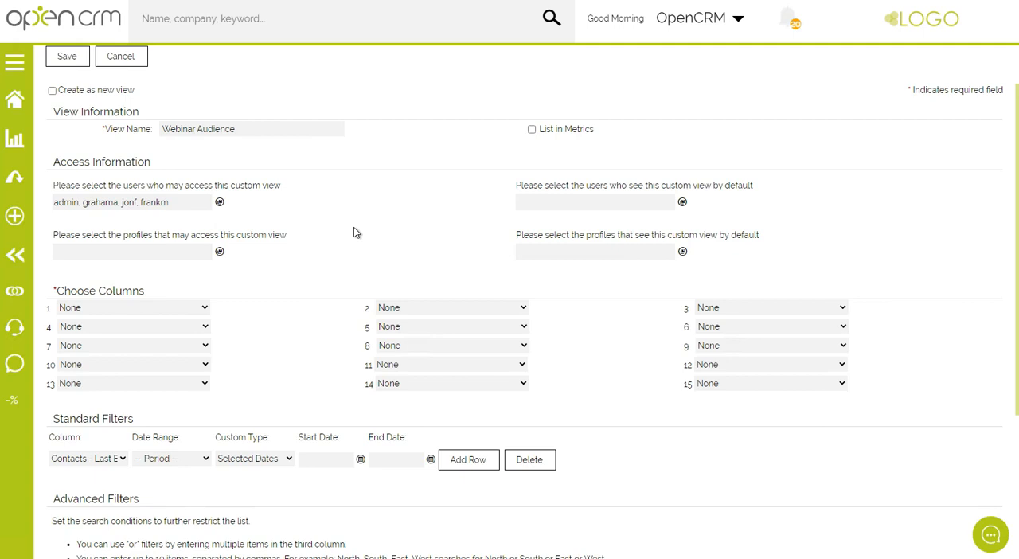
click(99, 309)
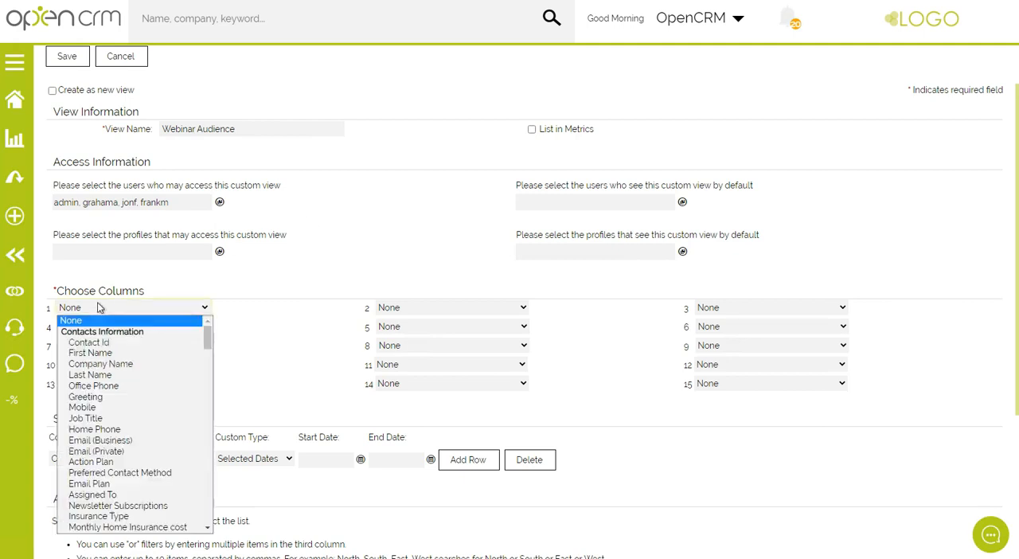
click(91, 353)
click(418, 309)
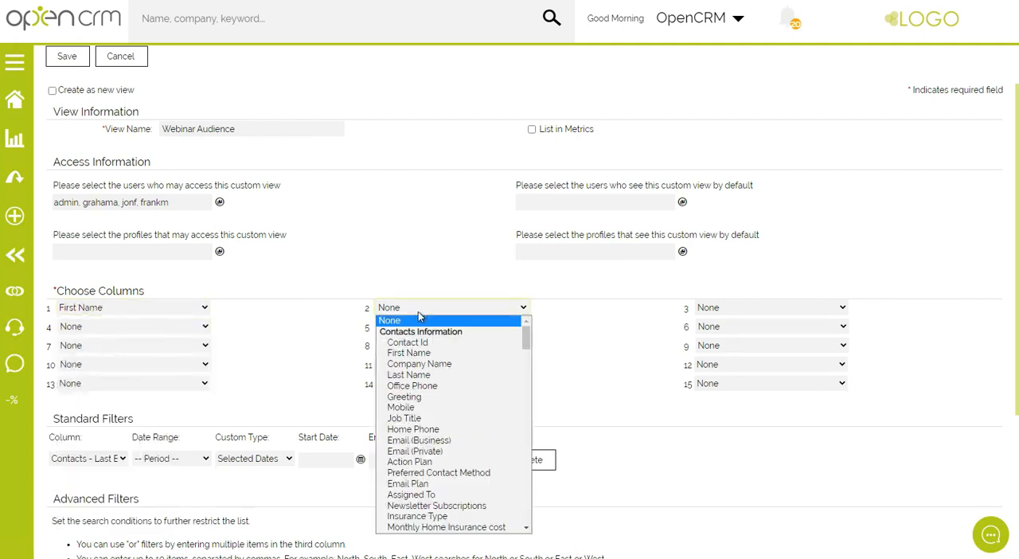
click(420, 374)
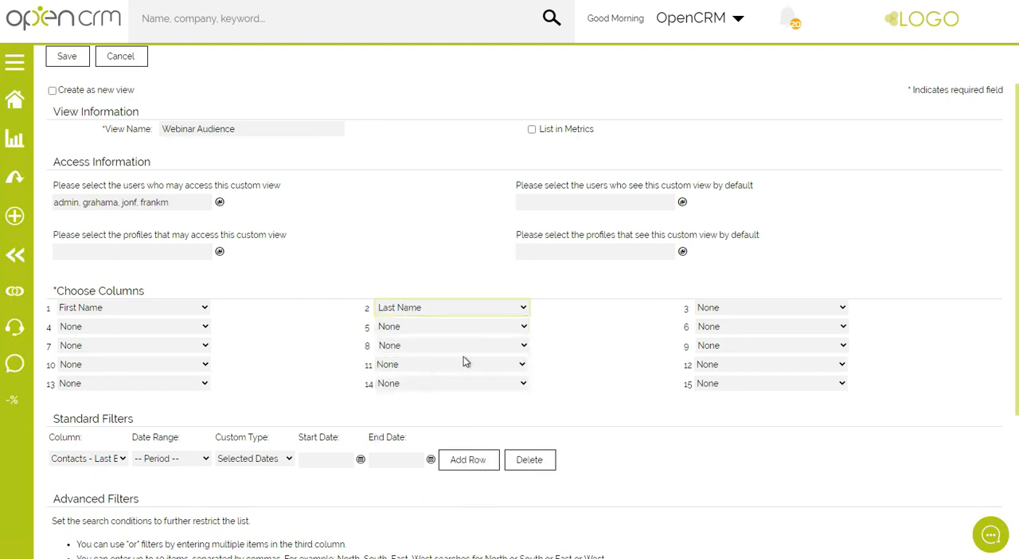
click(731, 311)
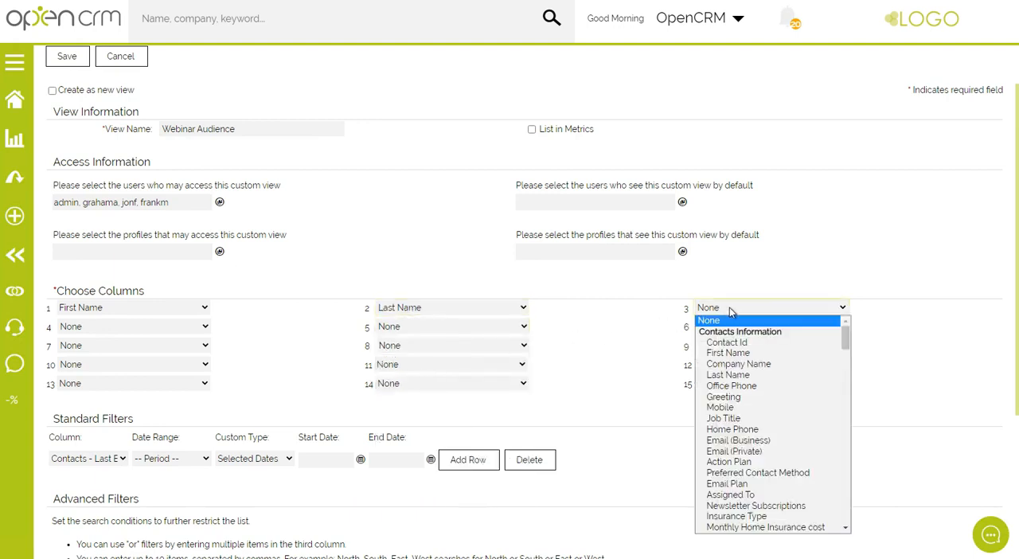
click(737, 366)
click(106, 328)
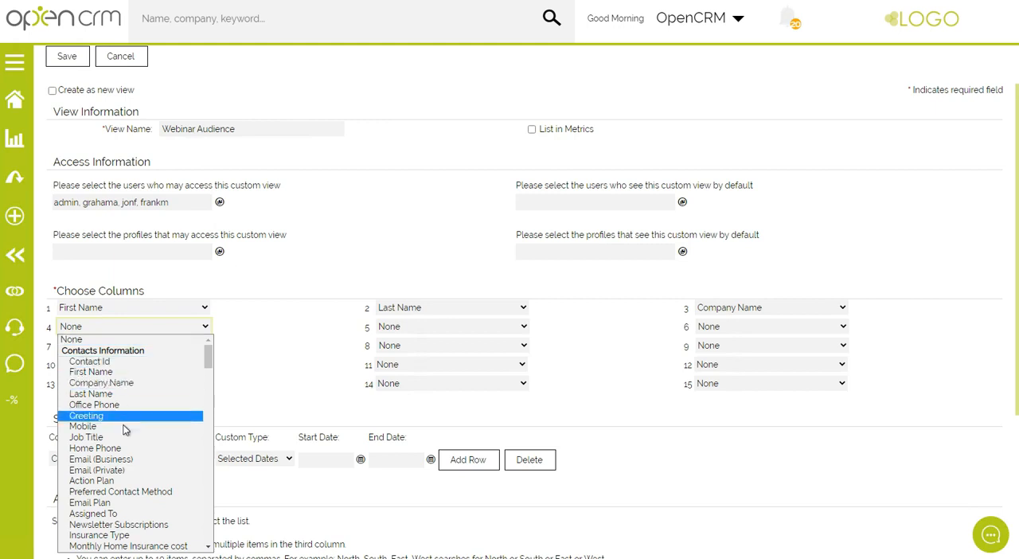
click(123, 460)
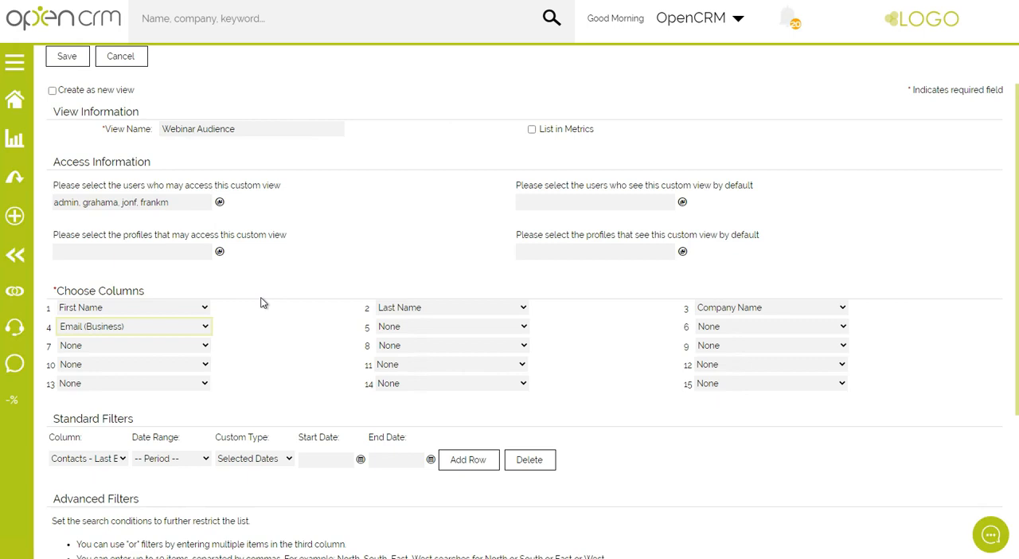
Define an advanced filter on the view requiring that Email (Business) is not empty/zero.
scroll(265, 287, down, 3)
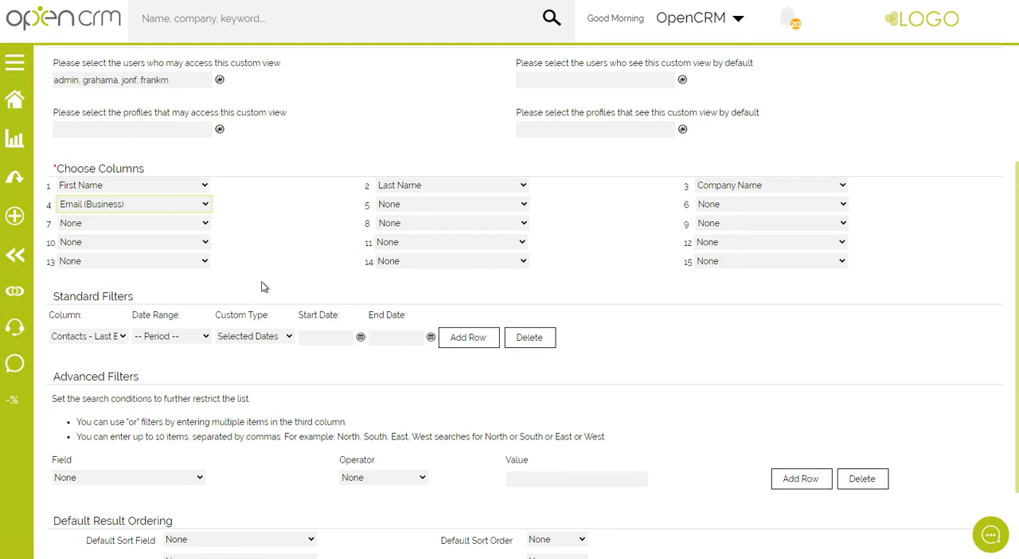
scroll(265, 287, down, 2)
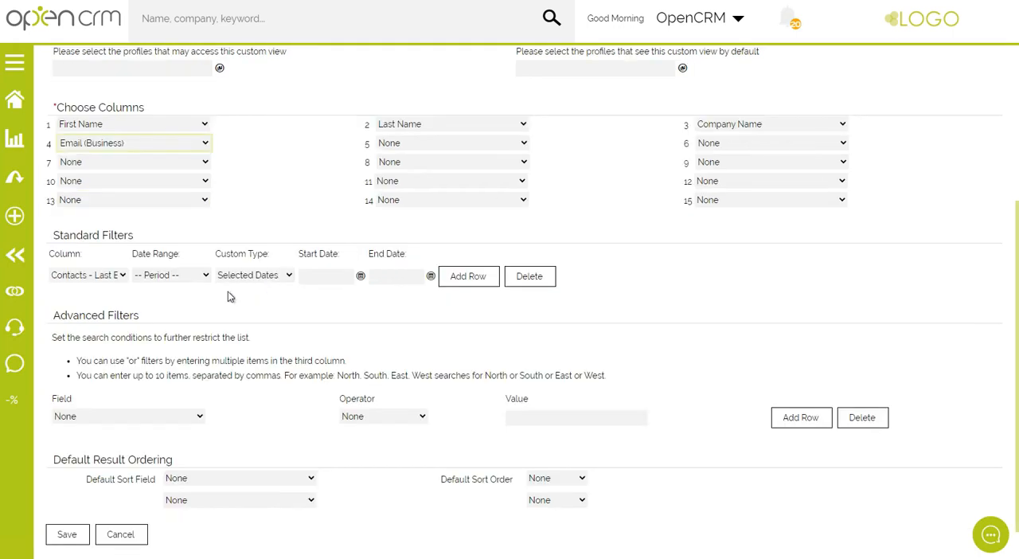
drag(57, 316, 140, 317)
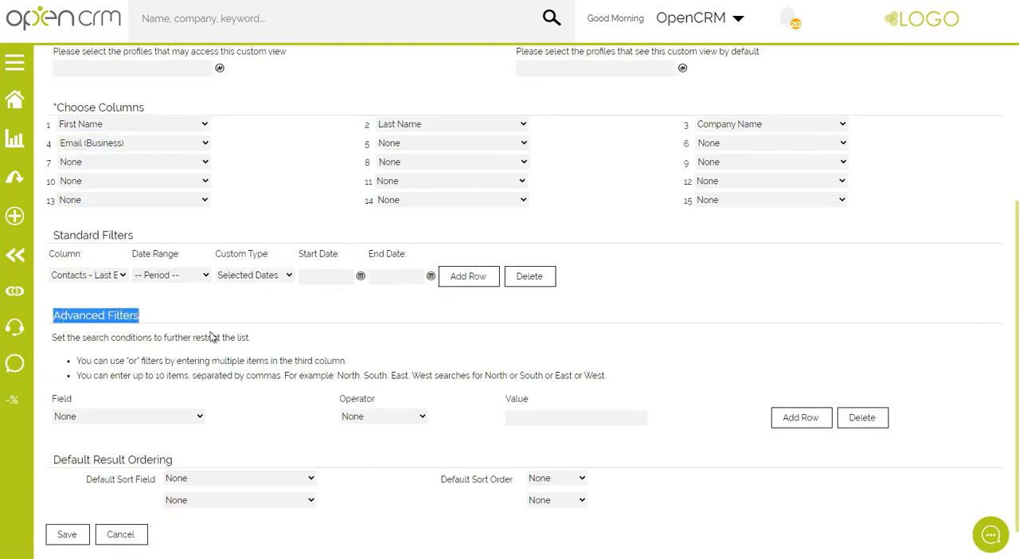
drag(77, 338, 292, 345)
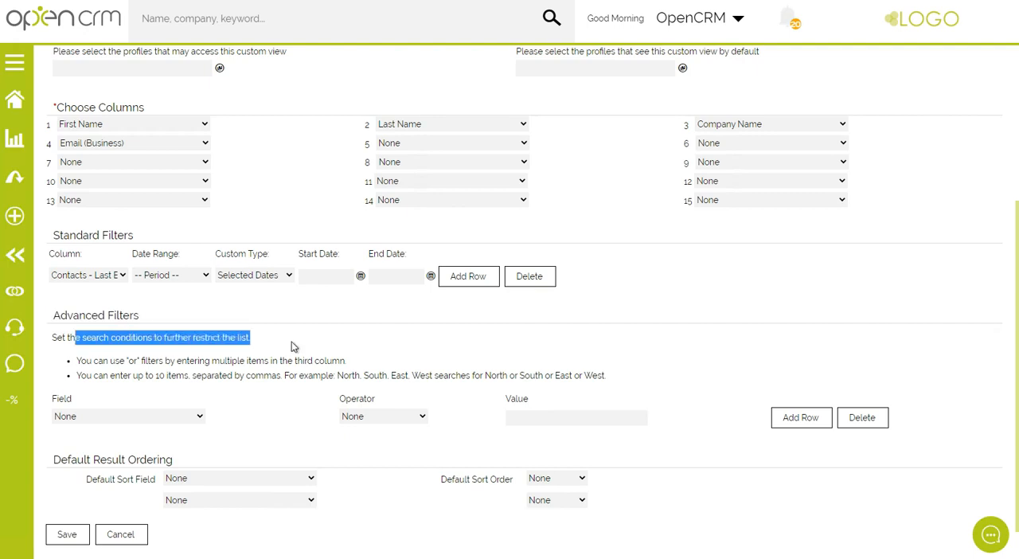
scroll(298, 337, down, 1)
click(131, 365)
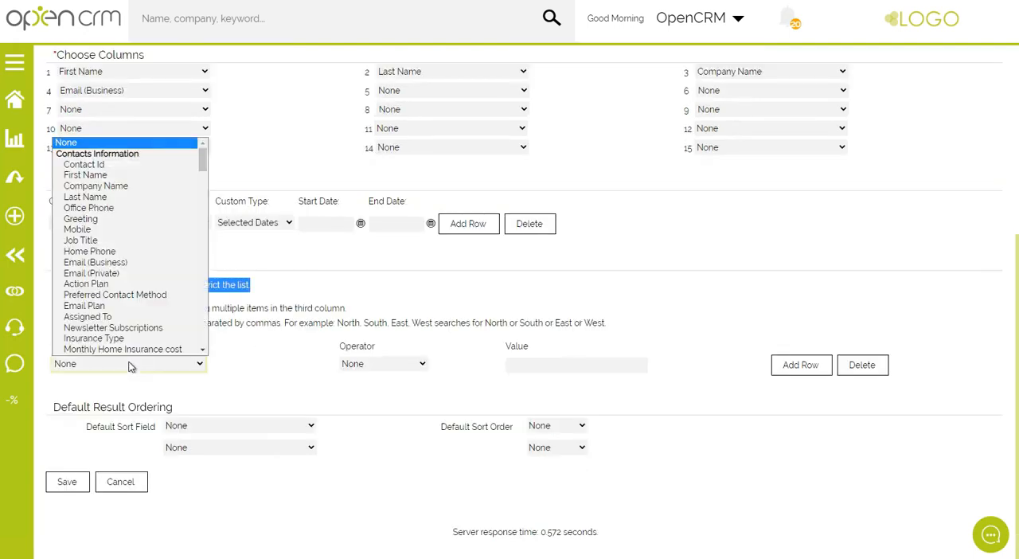
click(106, 266)
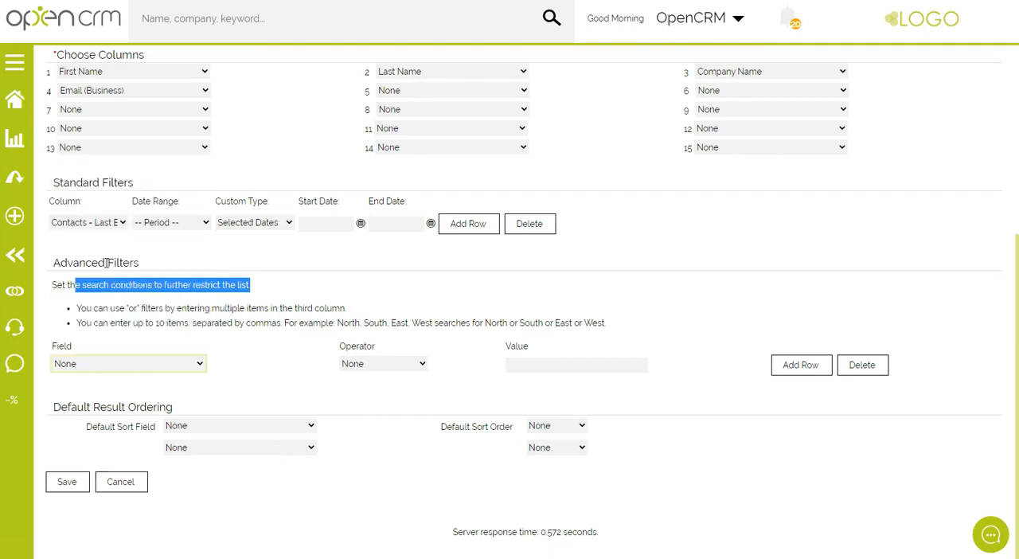
click(369, 367)
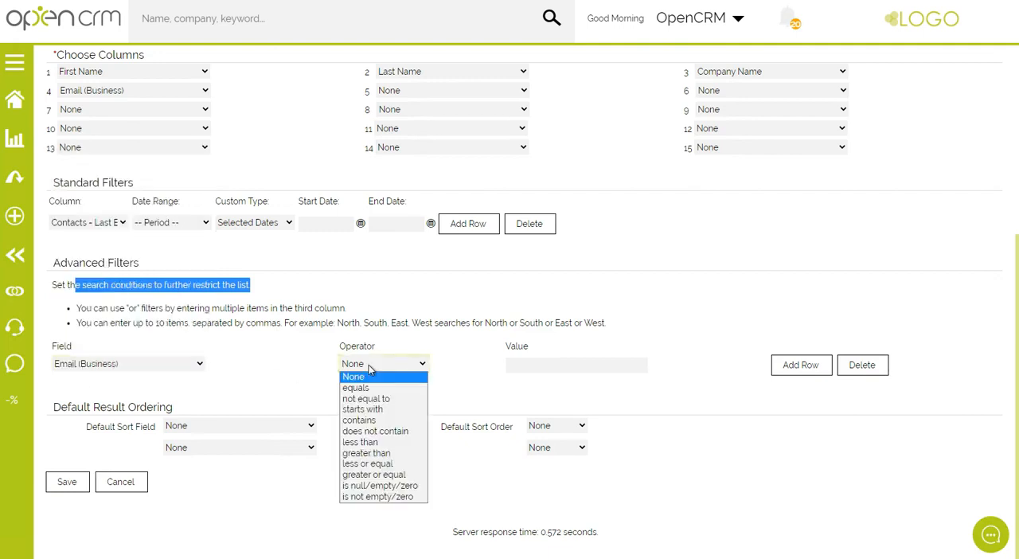
click(379, 497)
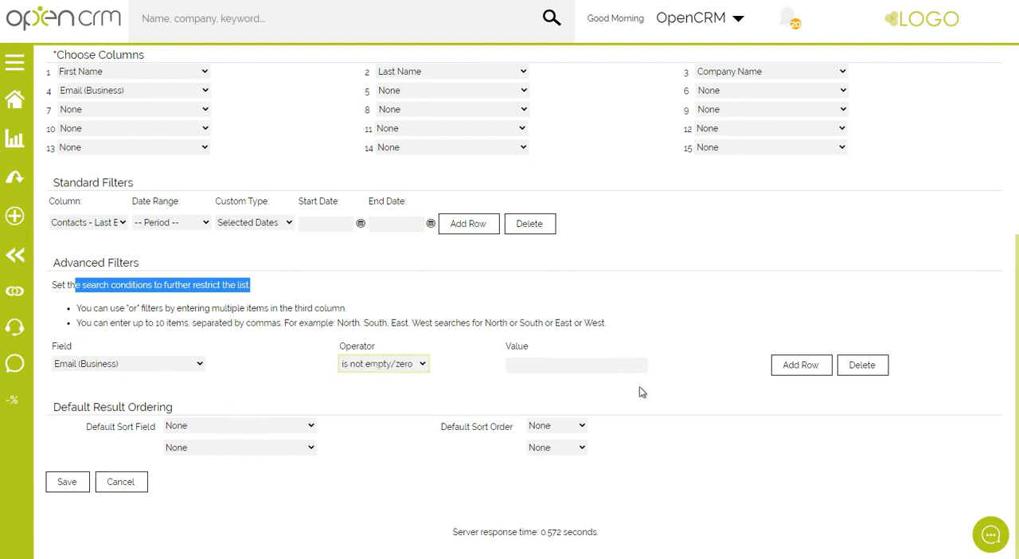
Add a second advanced filter to the view requiring that Contact Type equals Customer.
click(795, 371)
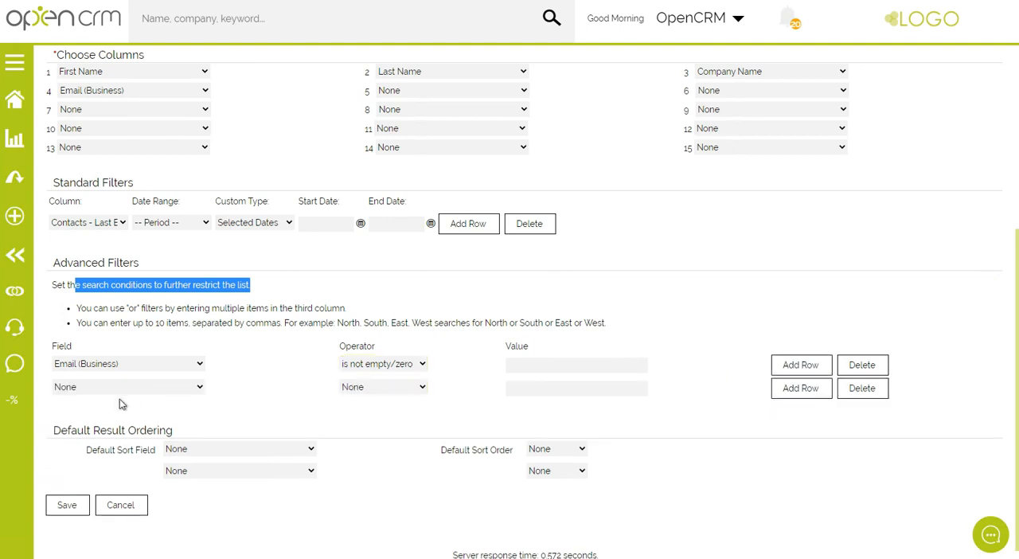
click(131, 388)
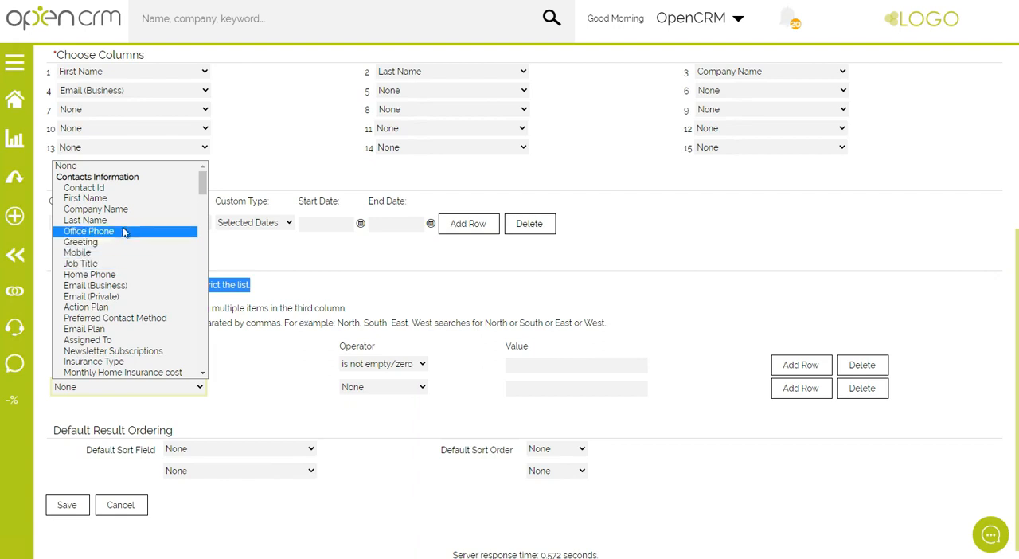
scroll(130, 306, down, 3)
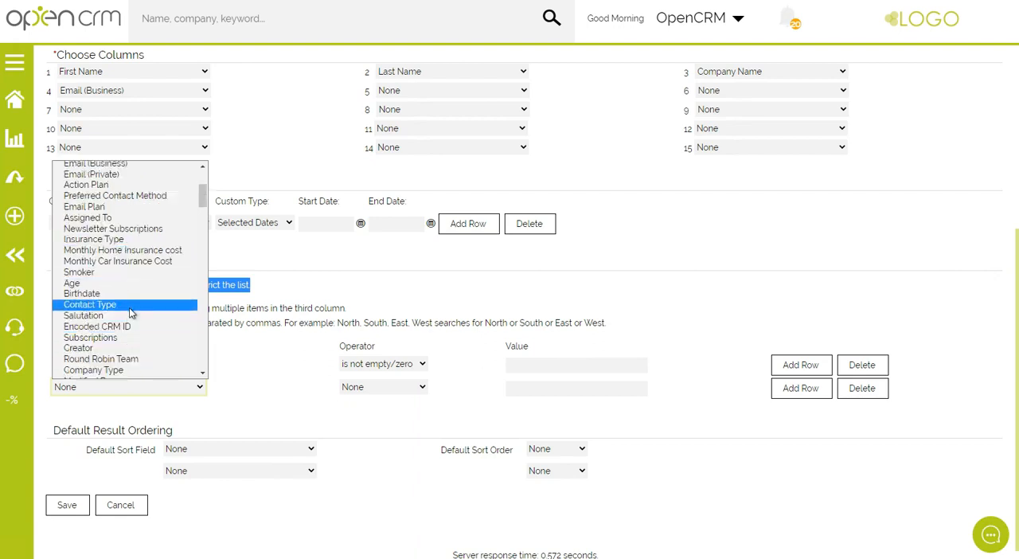
click(131, 313)
click(353, 387)
click(362, 409)
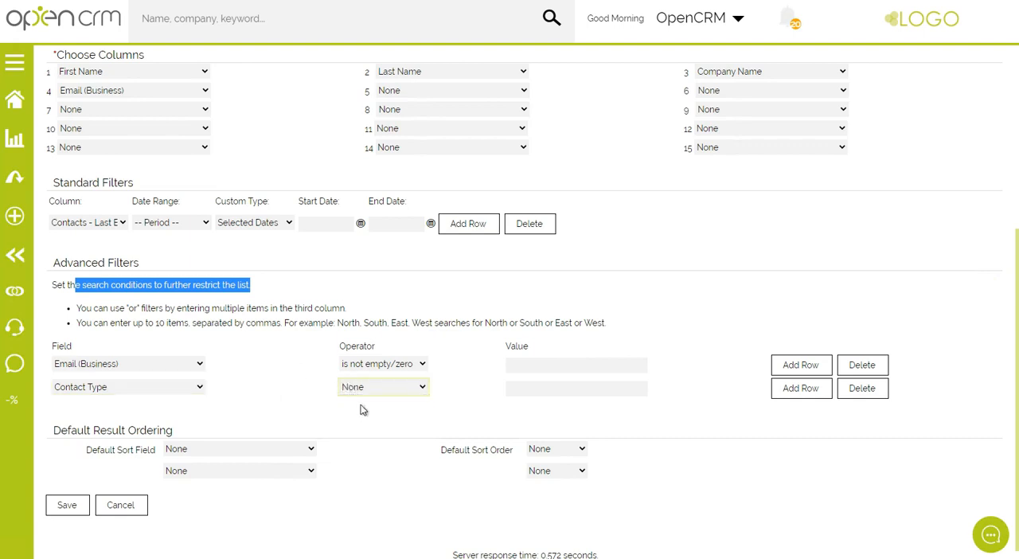
click(521, 387)
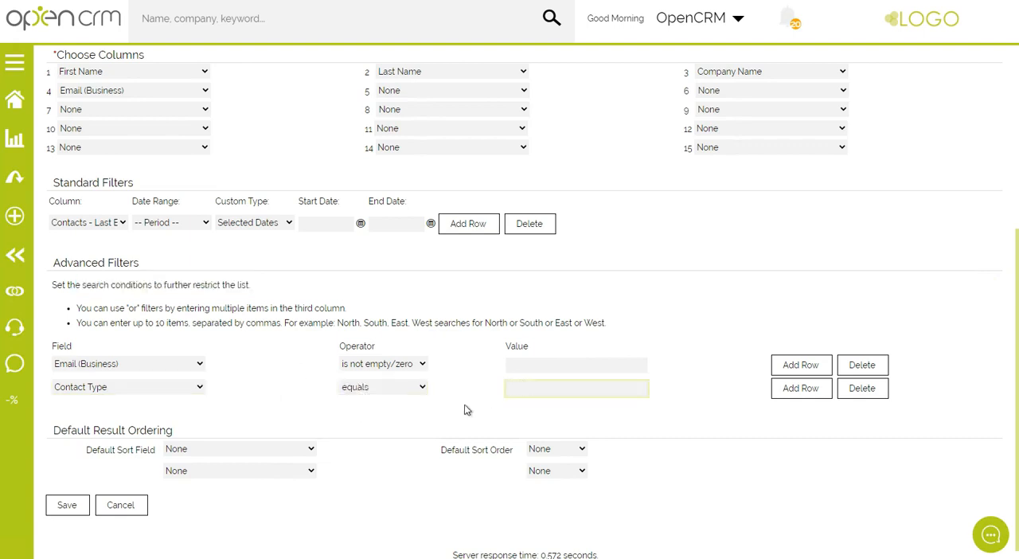
text(Customer)
Add a blank third filter row, and remove both it and the Contact Type filter row.
click(800, 390)
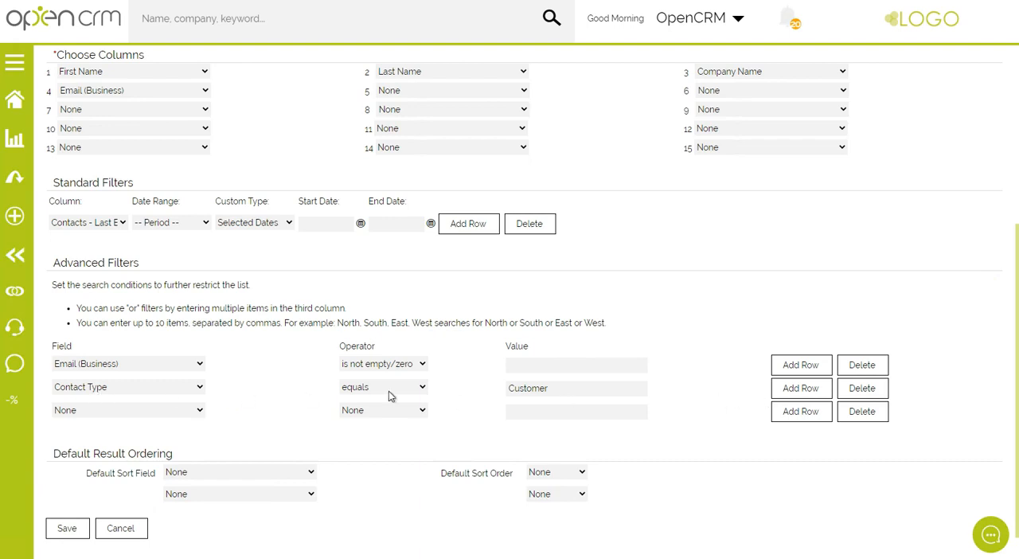
click(862, 411)
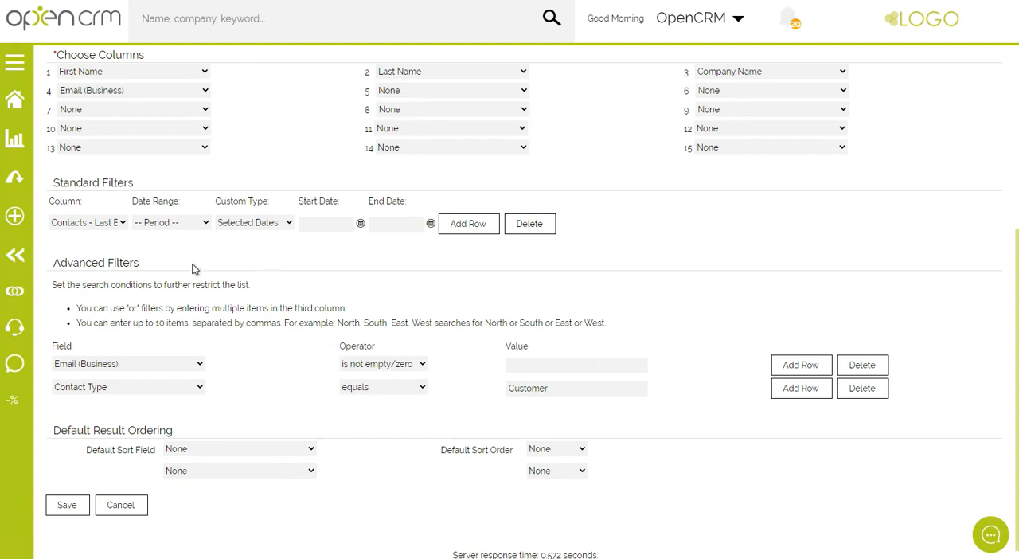
click(852, 389)
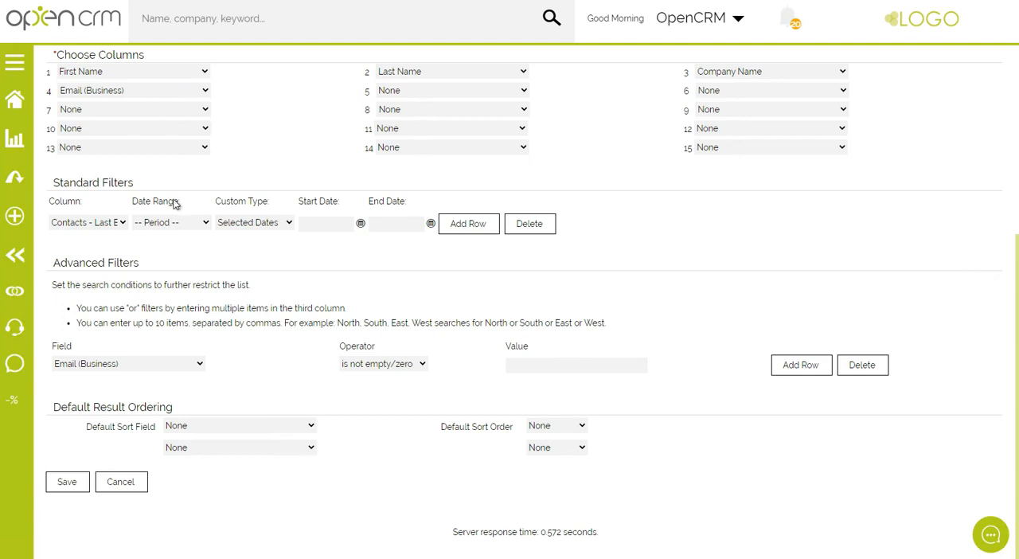
Change the Email (Business) advanced filter so that the field contains "@".
click(363, 365)
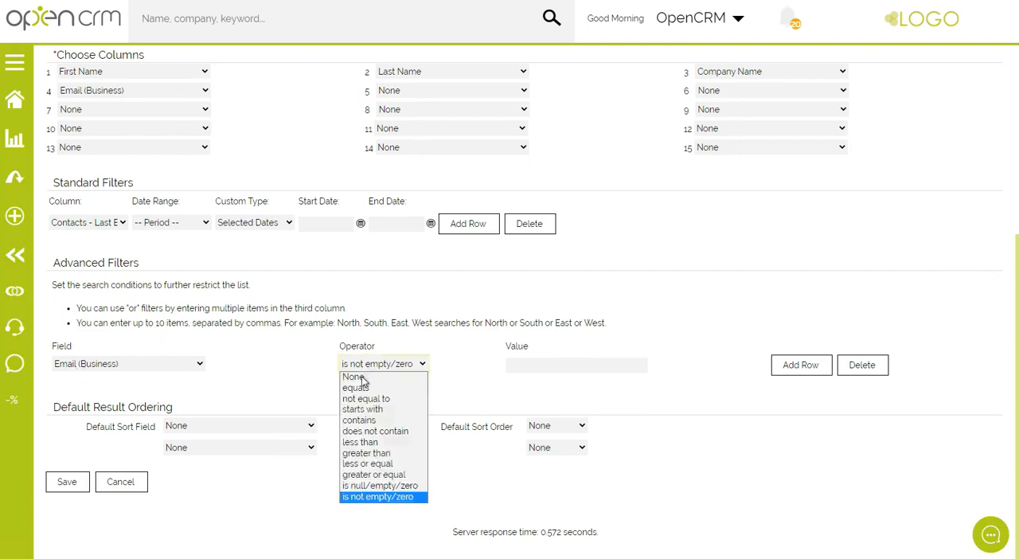
click(358, 420)
click(532, 365)
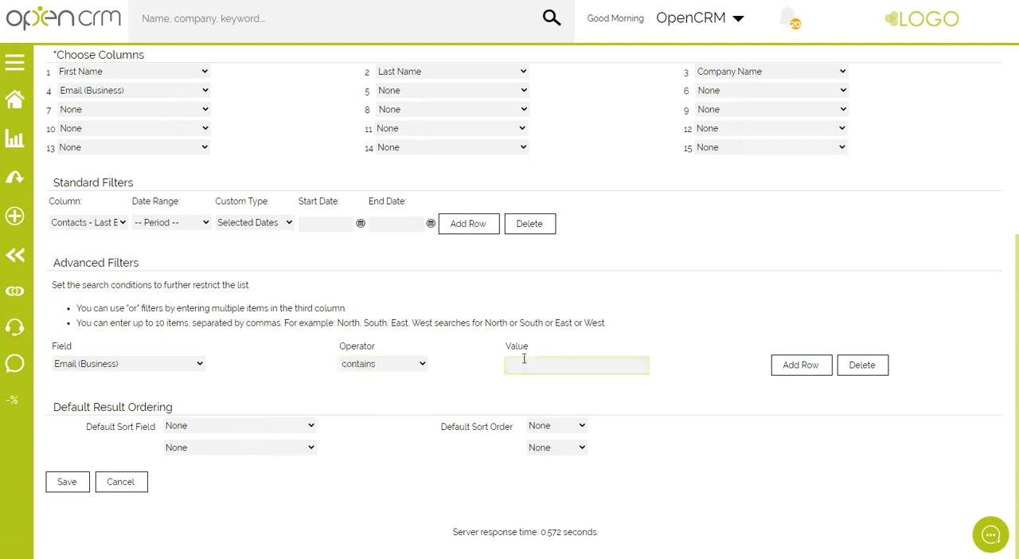
text(@)
Set the view's default sorting to Company Name in Ascending order and save the view.
click(227, 427)
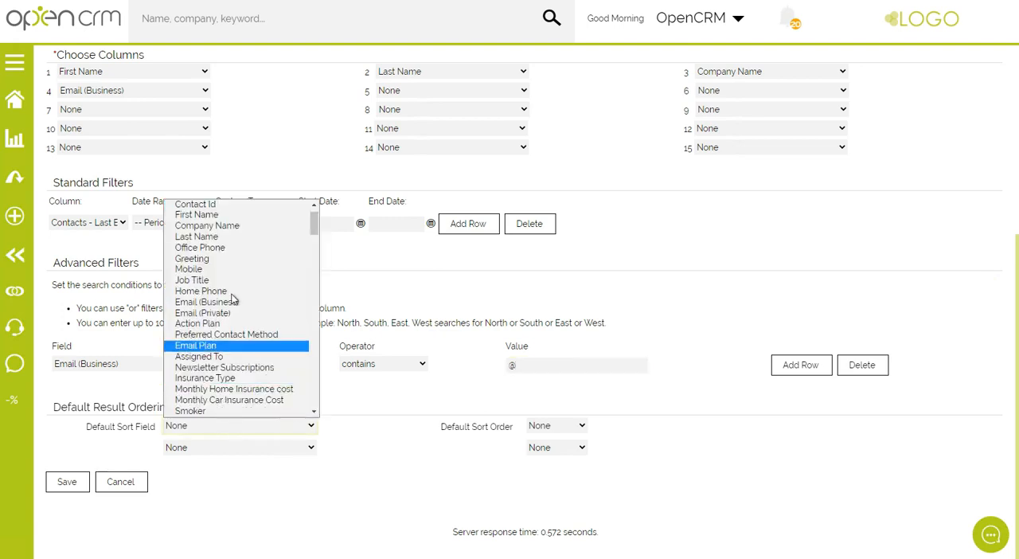
click(236, 227)
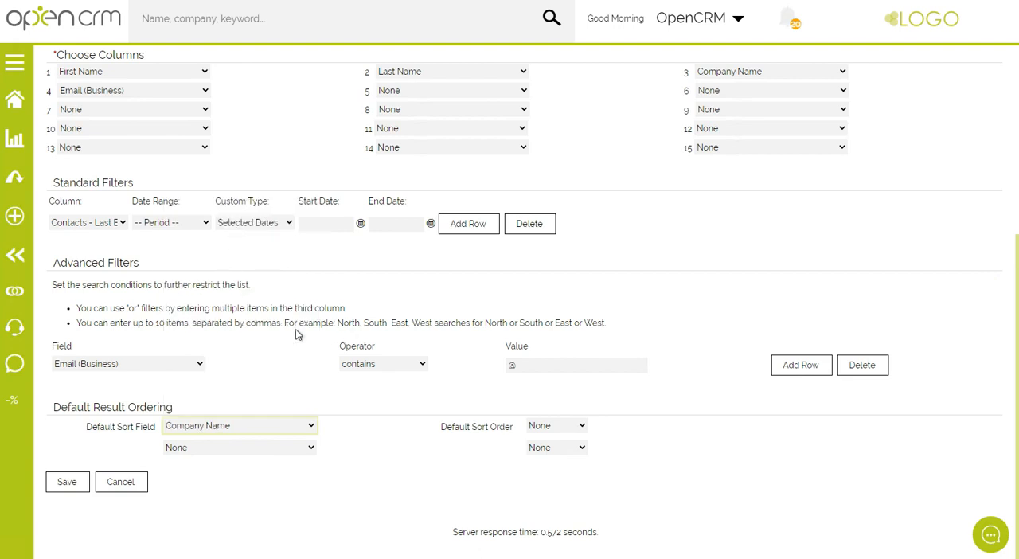
click(546, 430)
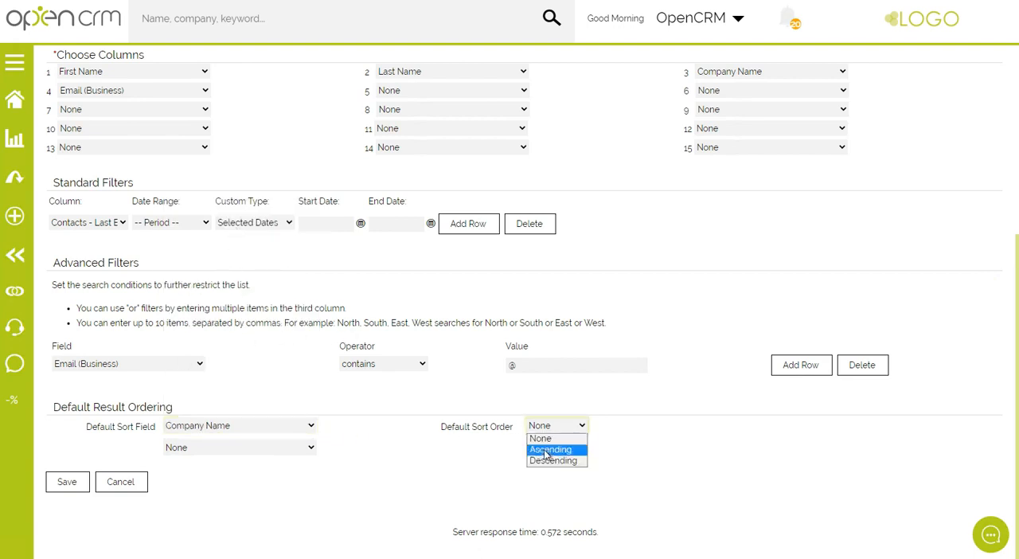
click(548, 449)
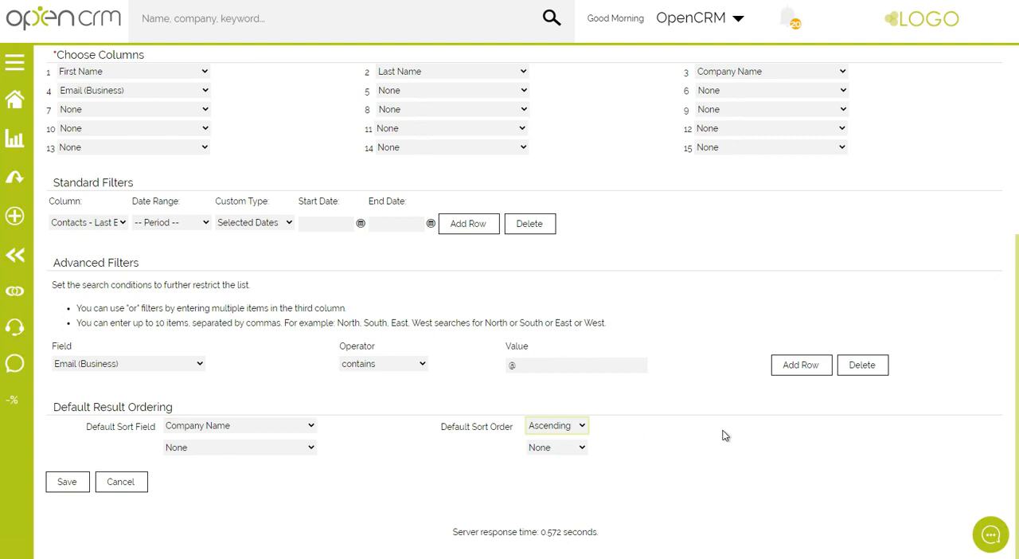
click(65, 483)
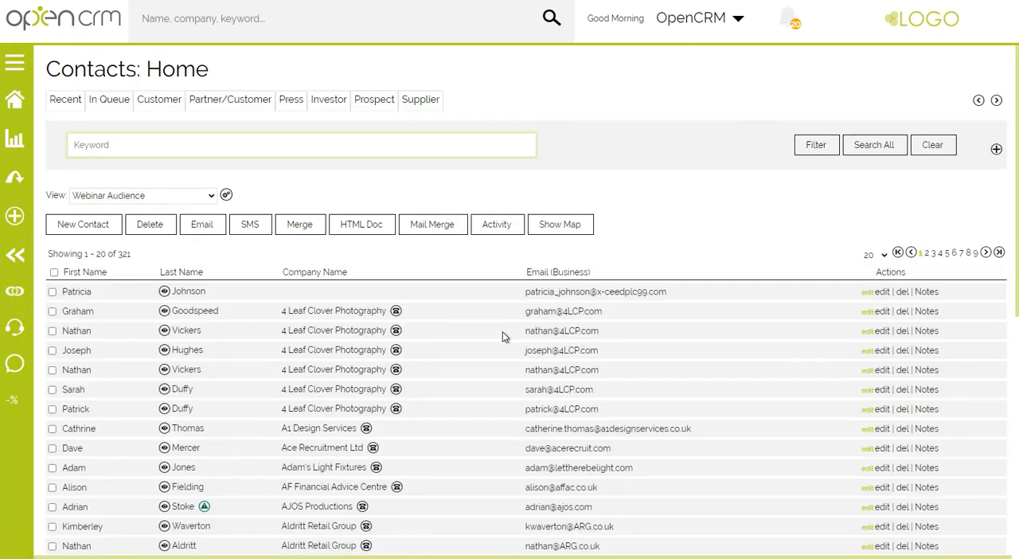
Bulk add all contacts in the Webinar Audience view to the Webinar campaign.
drag(117, 254, 136, 259)
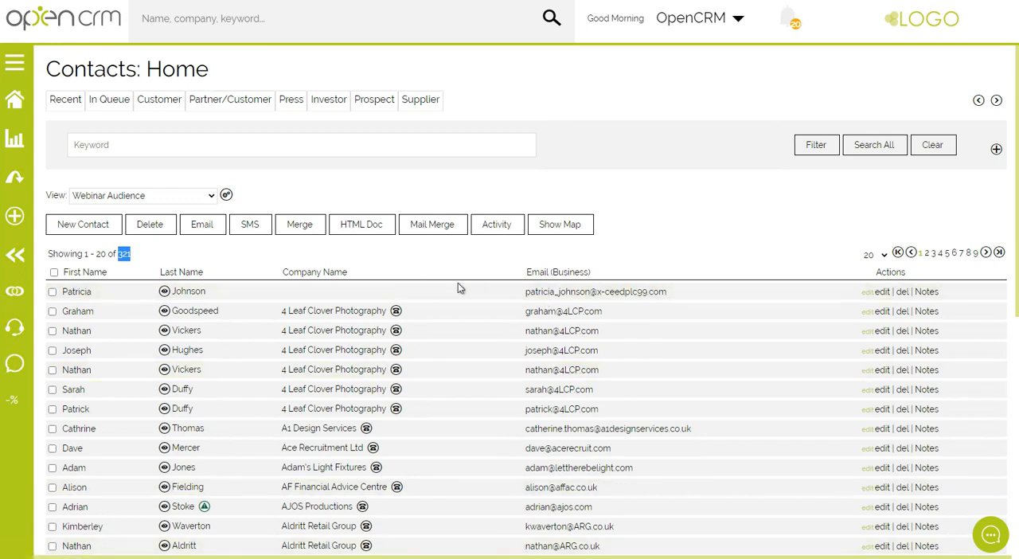
click(446, 265)
scroll(632, 202, down, 5)
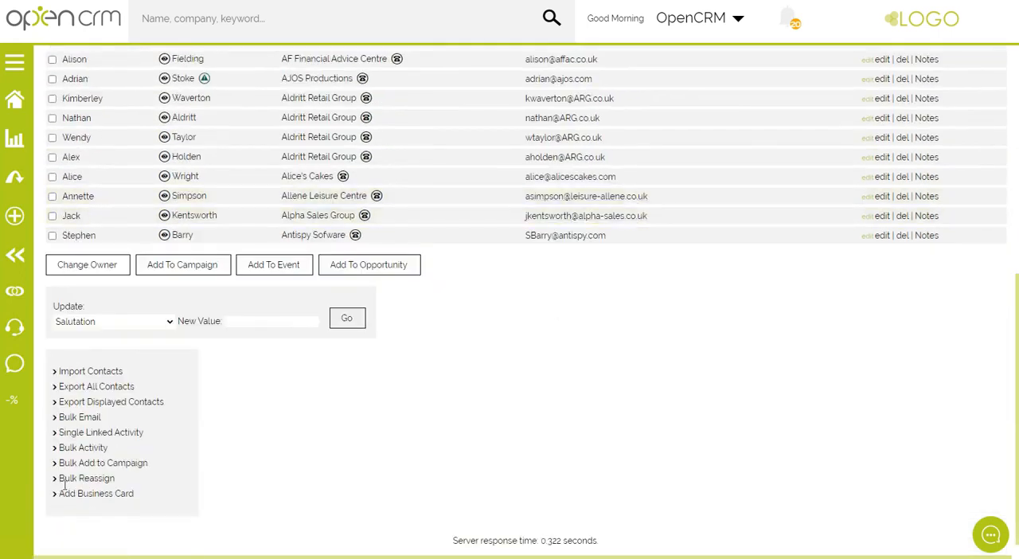
click(102, 463)
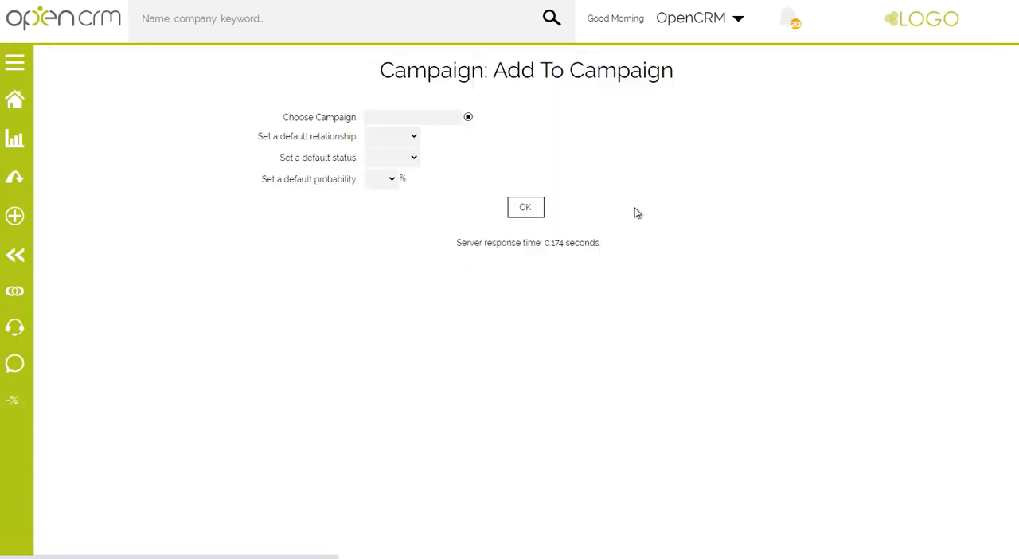
click(468, 118)
click(306, 287)
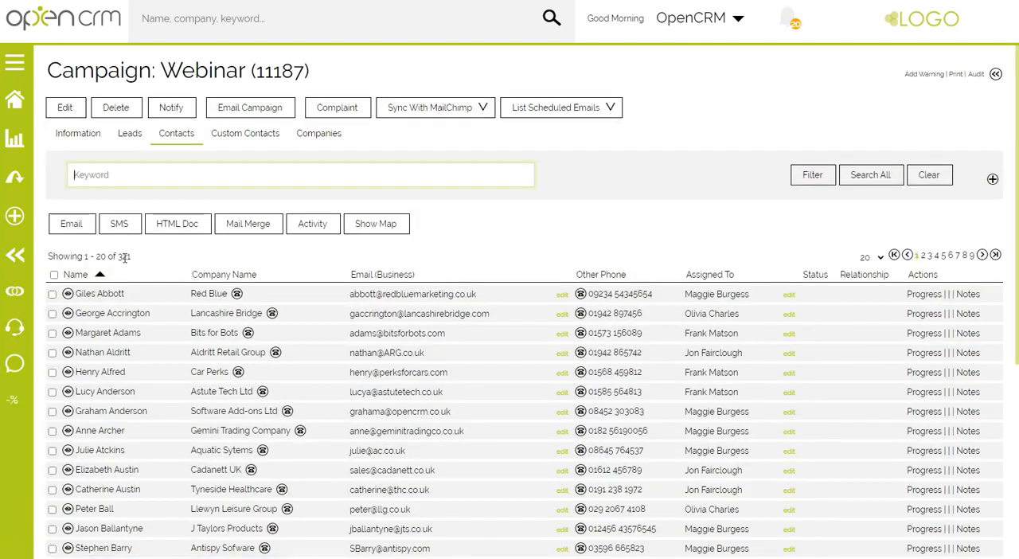
Start a campaign email to the Webinar campaign's contacts and look through its default message.
double_click(124, 257)
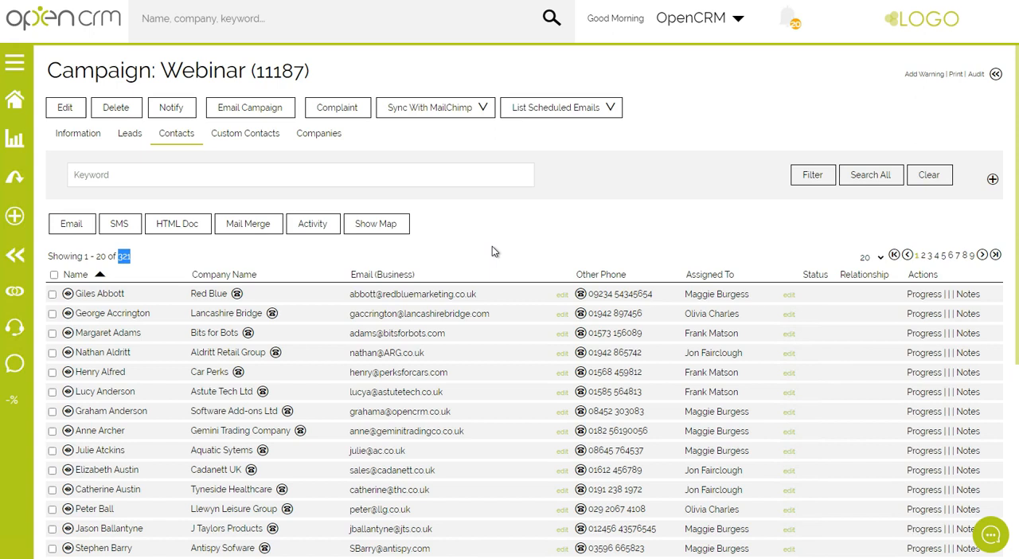
click(240, 113)
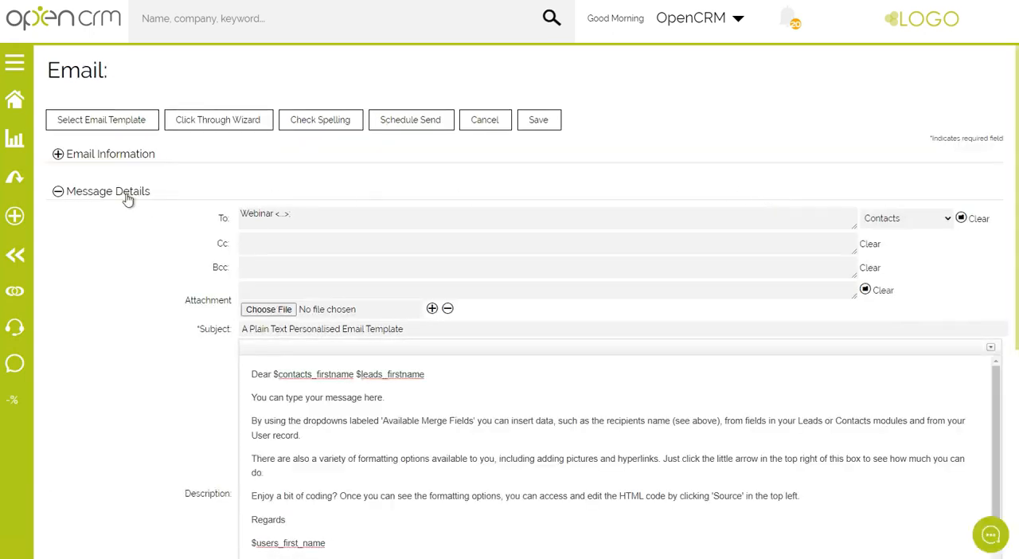
double_click(223, 218)
scroll(303, 418, down, 2)
scroll(310, 434, up, 1)
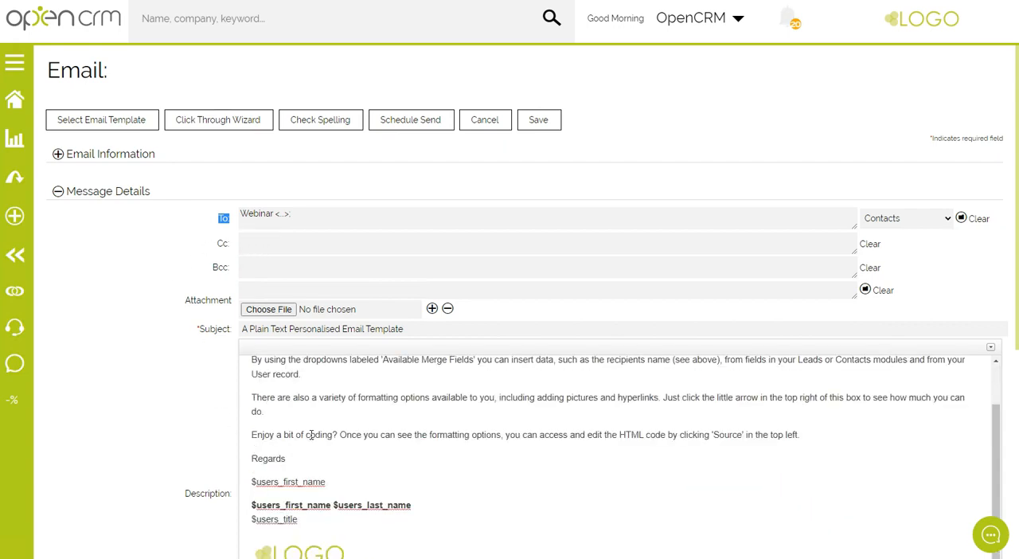
scroll(311, 434, up, 1)
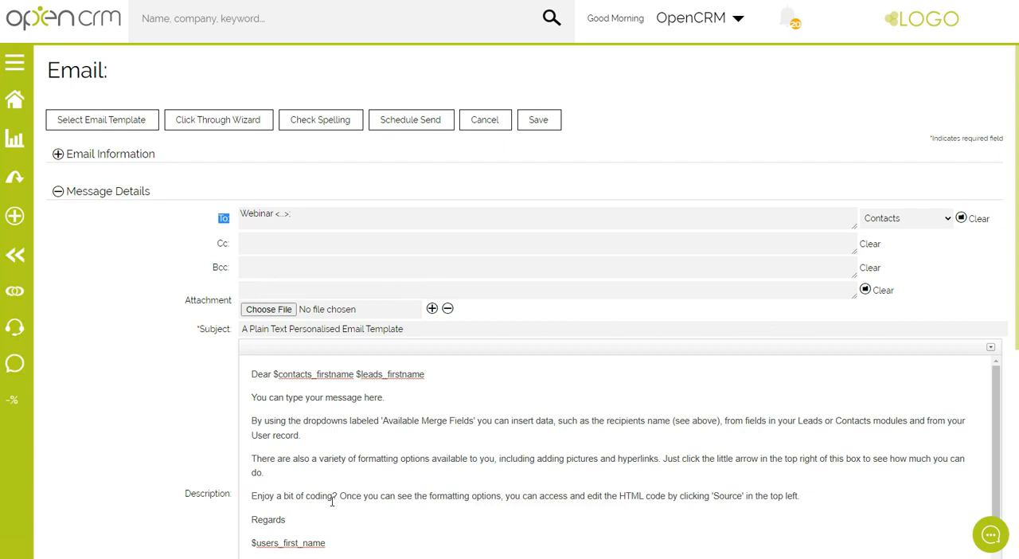
Apply the New Marketing Webinar template from the Marketing group to the email.
click(101, 121)
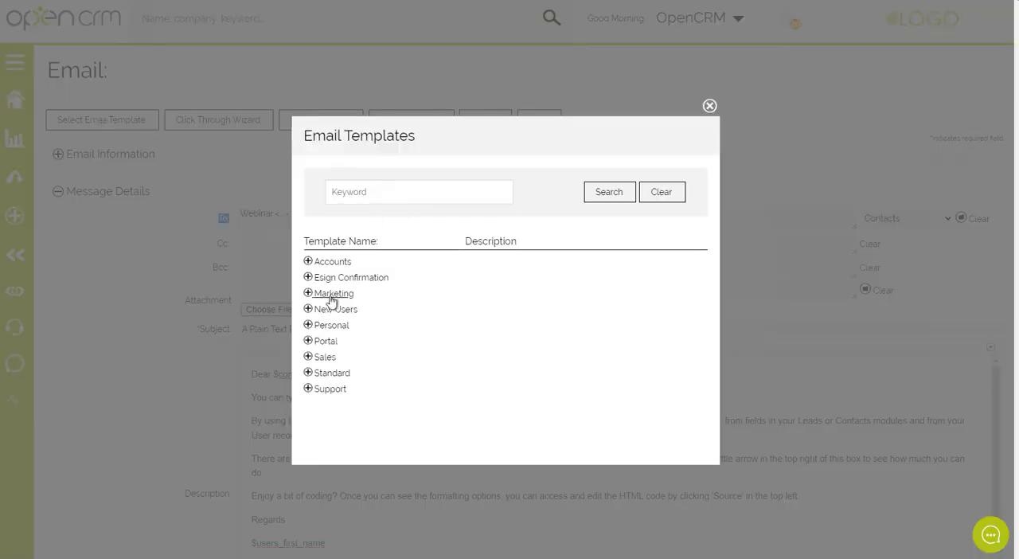
click(330, 294)
scroll(403, 337, down, 1)
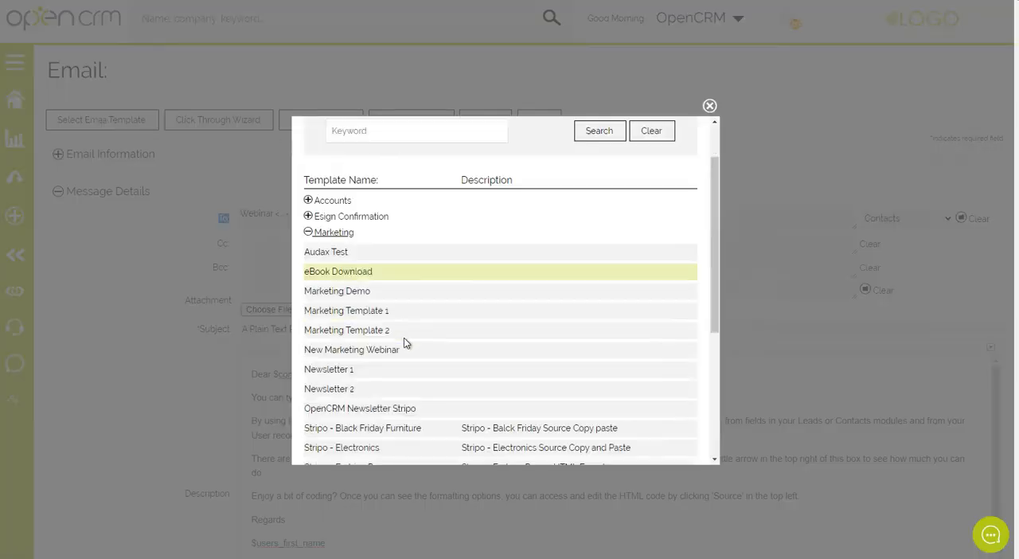
click(358, 353)
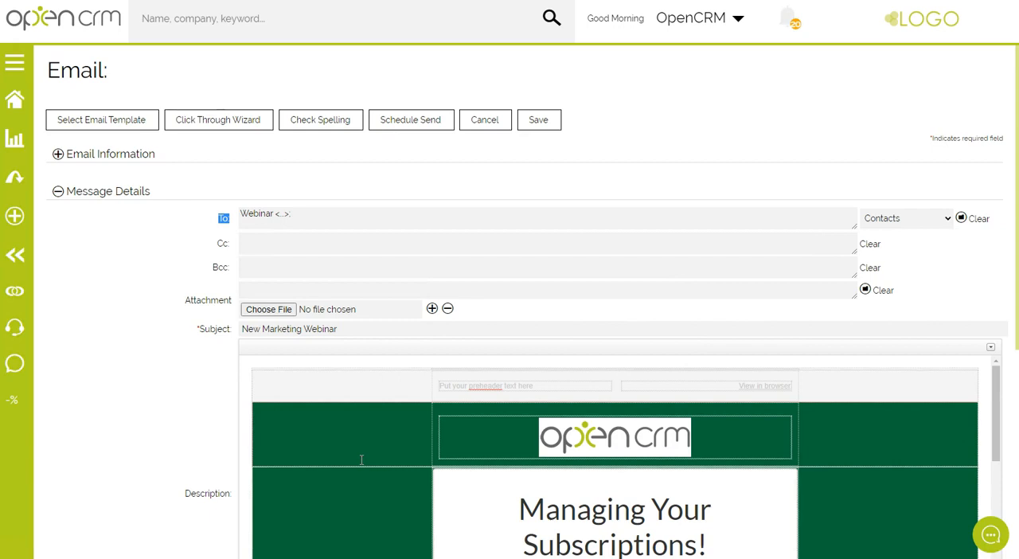
Try to schedule the campaign email for sending and check its required Subject field.
click(402, 127)
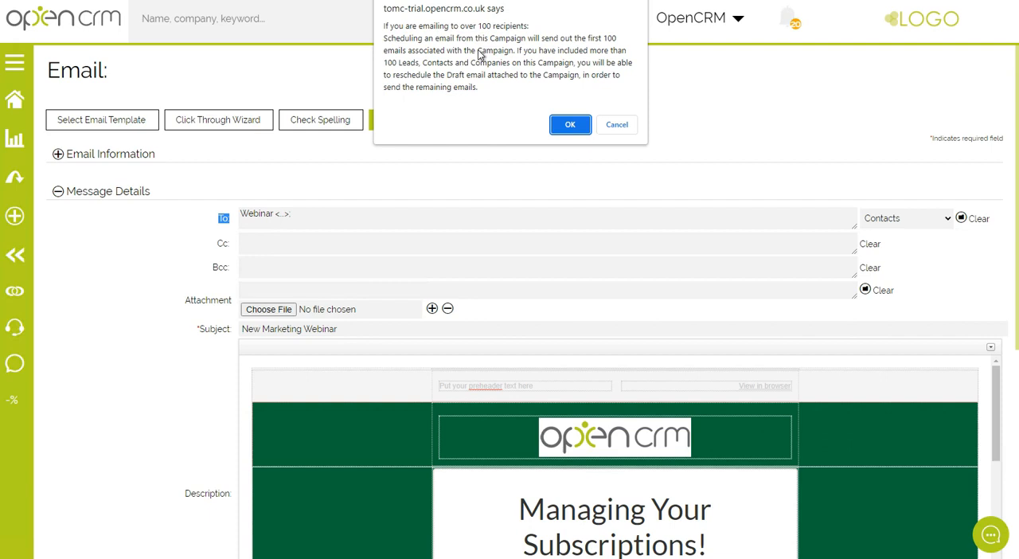
click(570, 126)
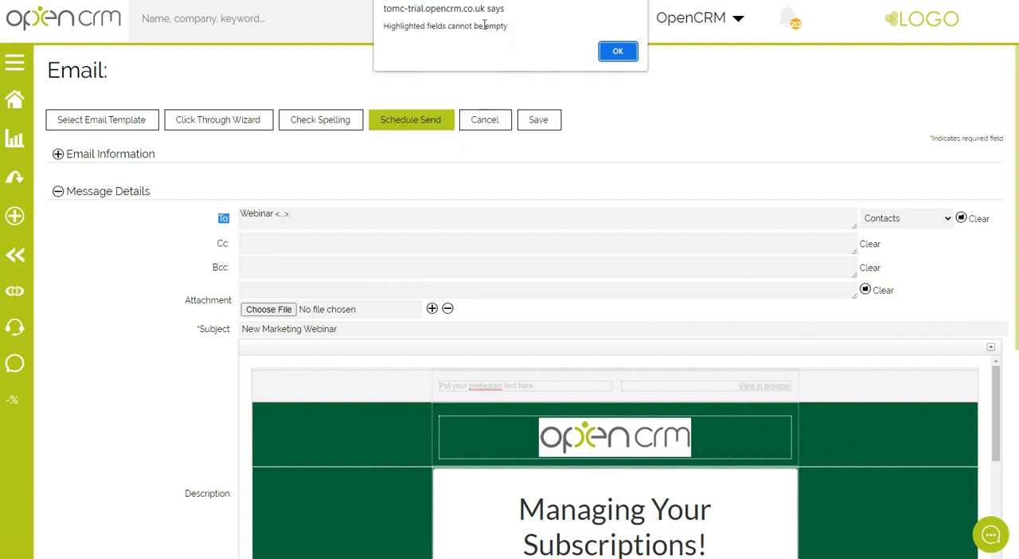
drag(511, 26, 367, 28)
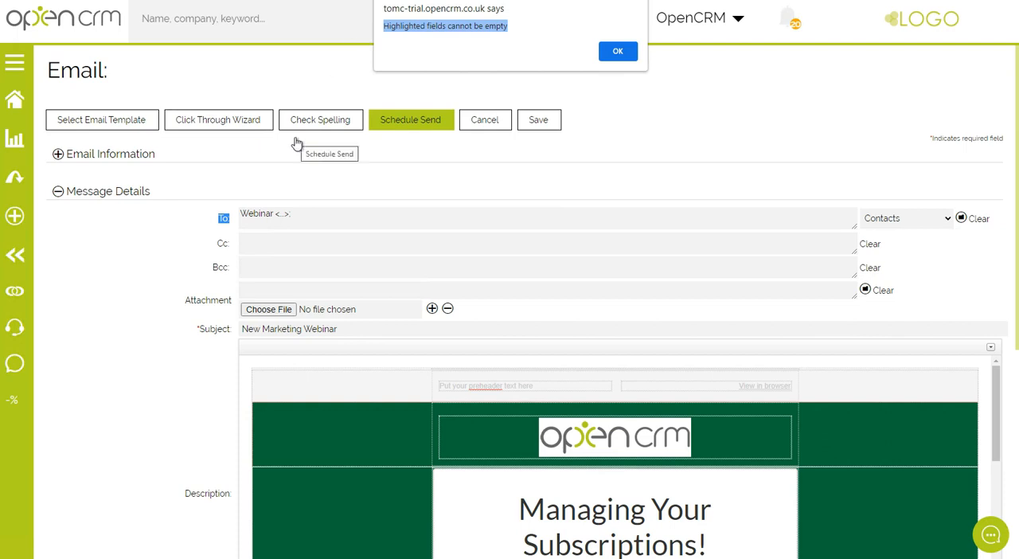
click(618, 52)
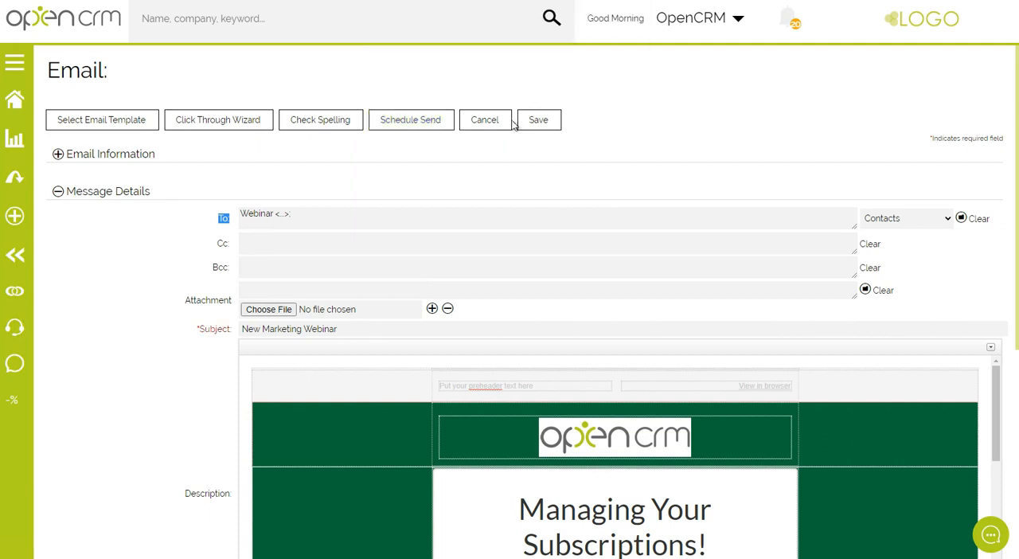
drag(196, 330, 232, 329)
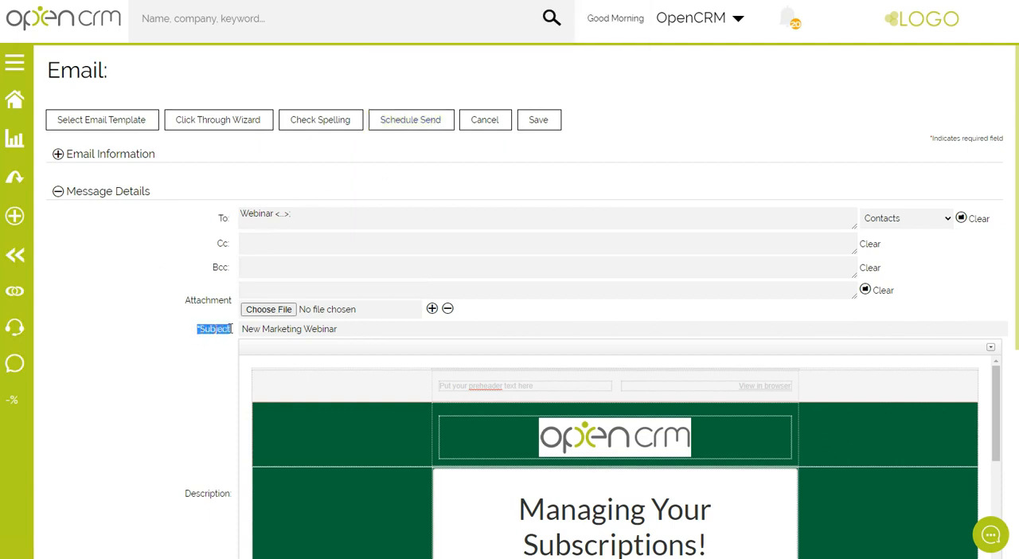
click(191, 368)
Set the campaign email's sending date and time to 12-07-2022 at 11:00 and schedule it for sending.
click(102, 158)
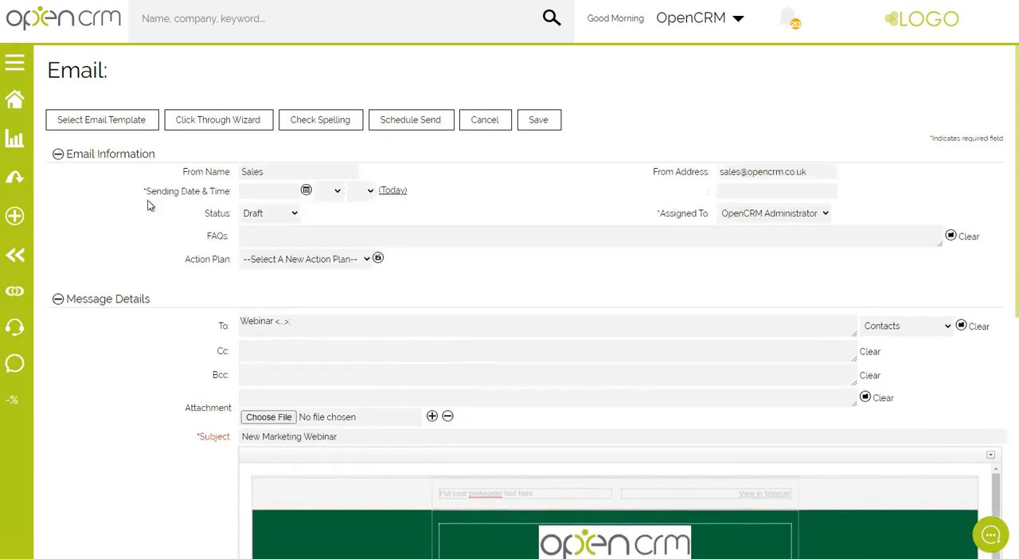
drag(141, 193, 230, 192)
click(156, 224)
drag(144, 189, 148, 189)
click(306, 194)
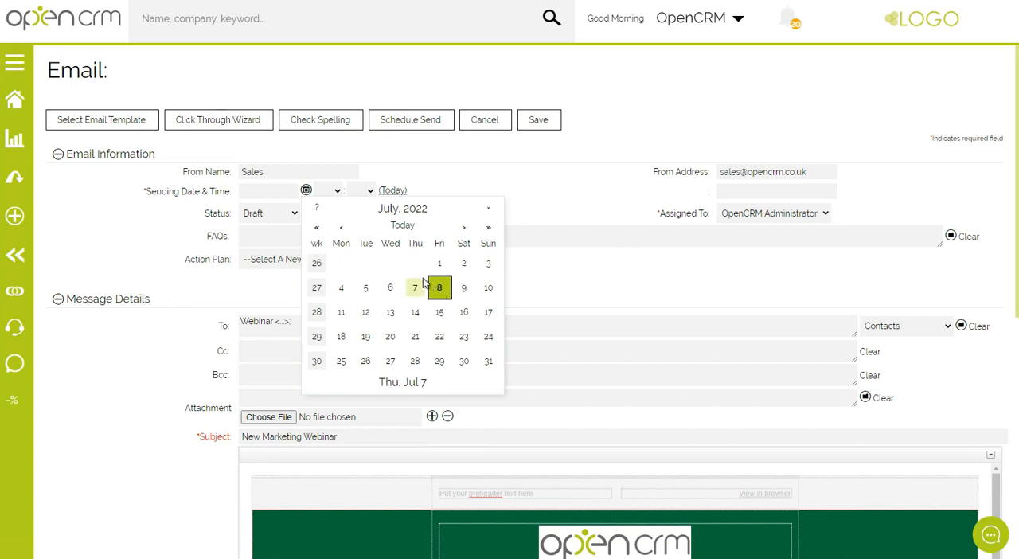
click(366, 314)
click(337, 191)
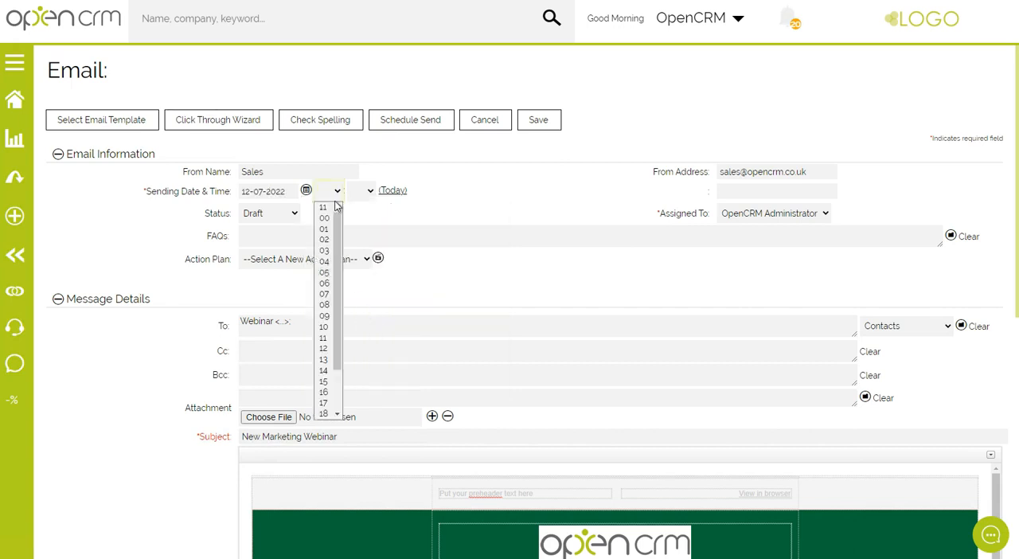
click(324, 337)
click(367, 191)
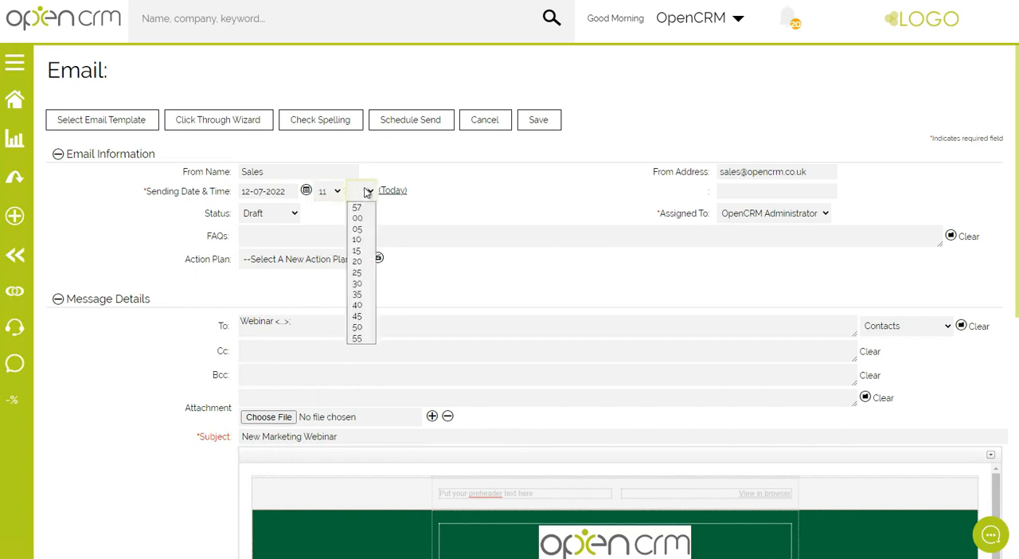
click(357, 218)
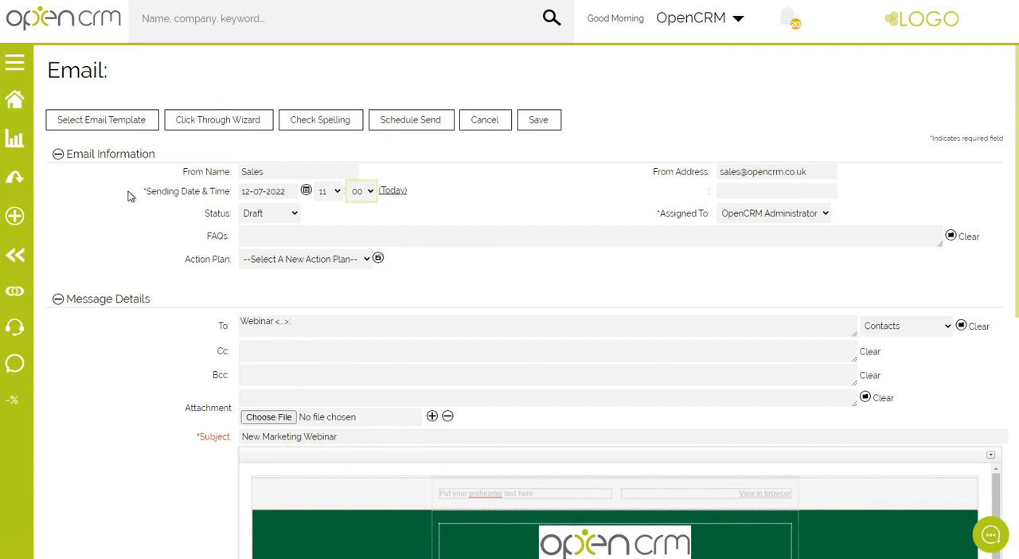
click(411, 125)
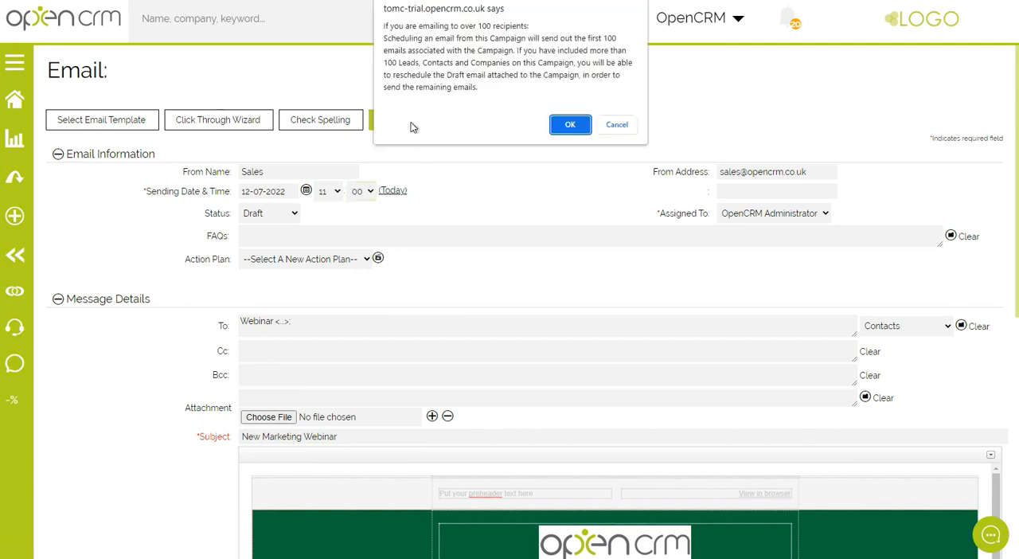
click(567, 129)
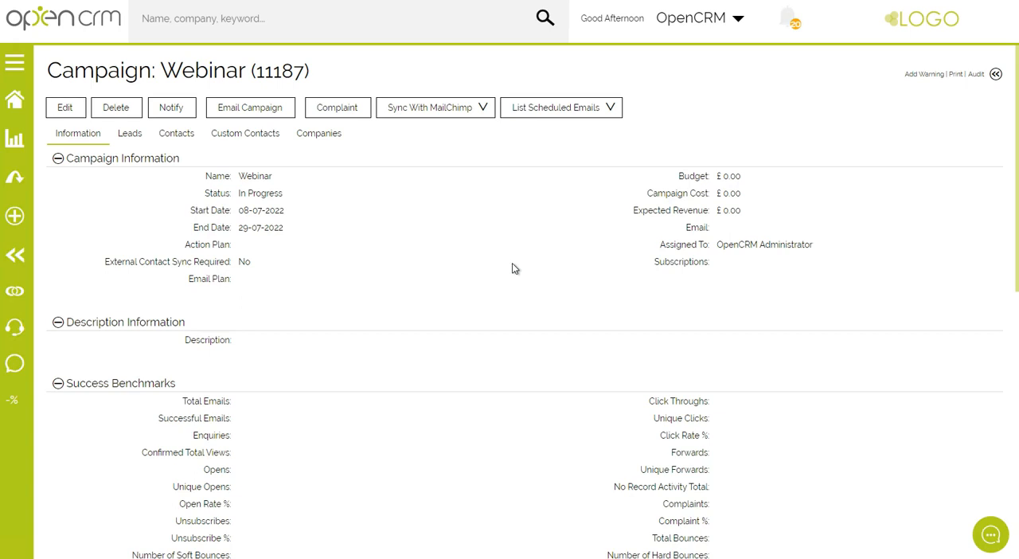
Check the date sent and status of the New Marketing Webinar email in the Webinar campaign's related emails.
scroll(513, 269, down, 2)
scroll(514, 268, down, 7)
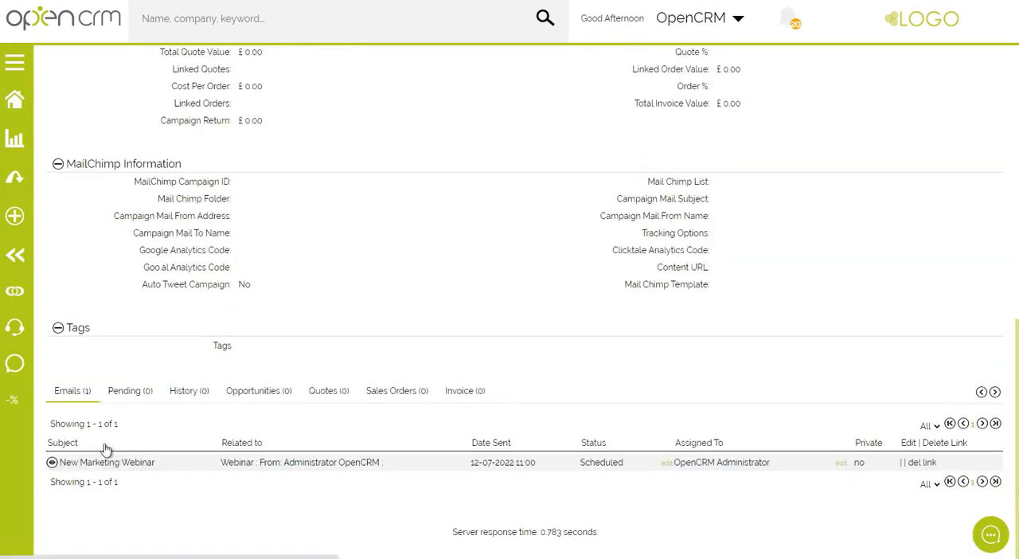
drag(627, 462, 64, 466)
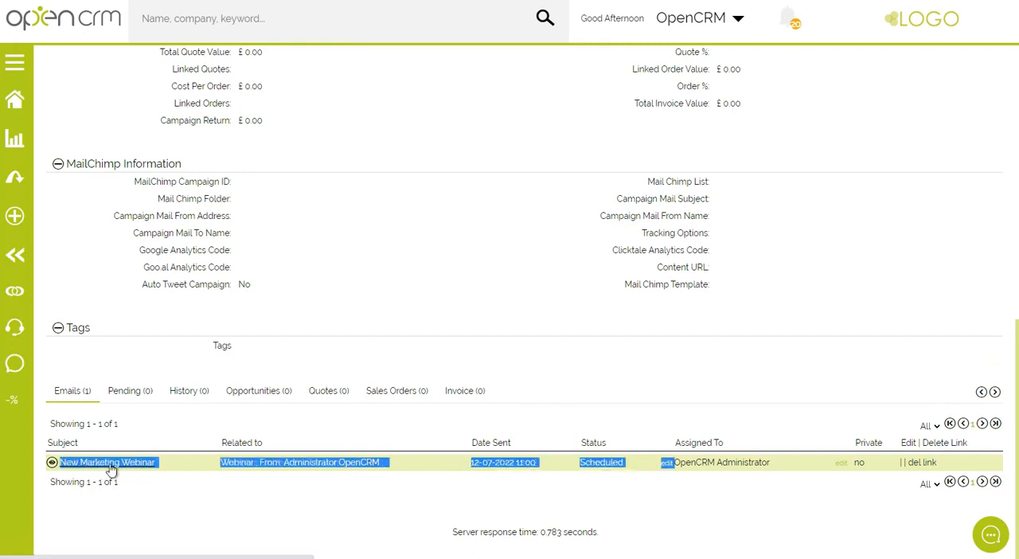
click(564, 478)
drag(470, 464, 487, 487)
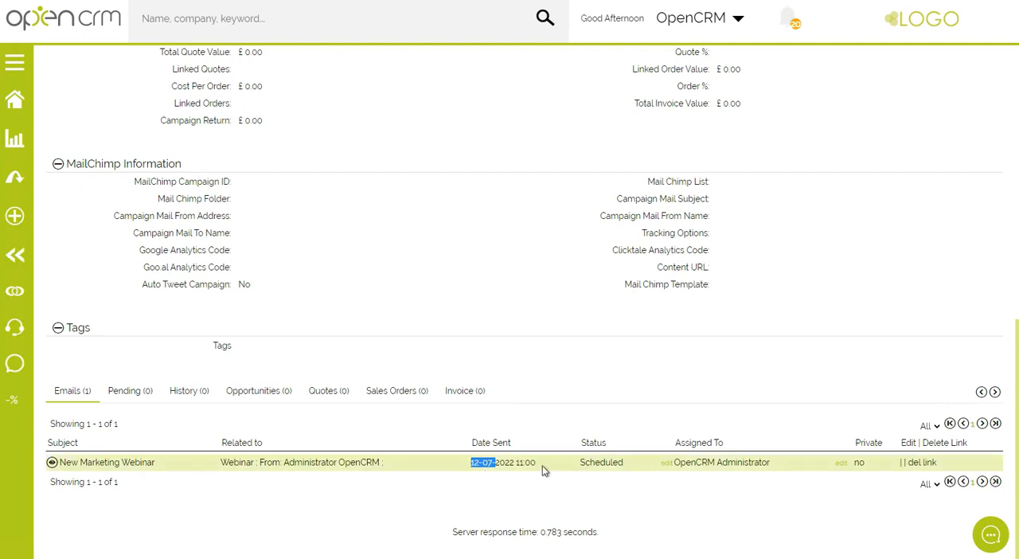
drag(542, 470, 516, 463)
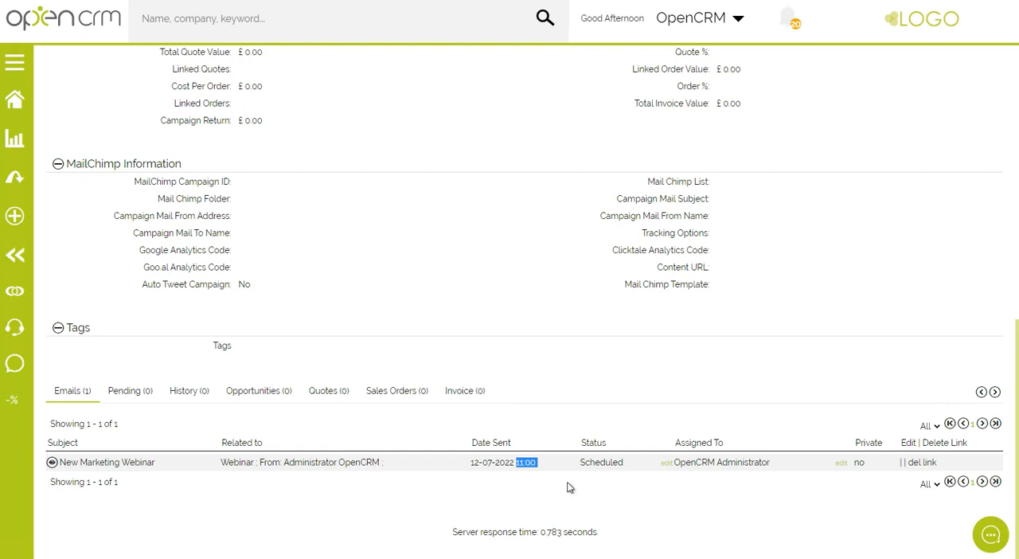
drag(579, 462, 625, 463)
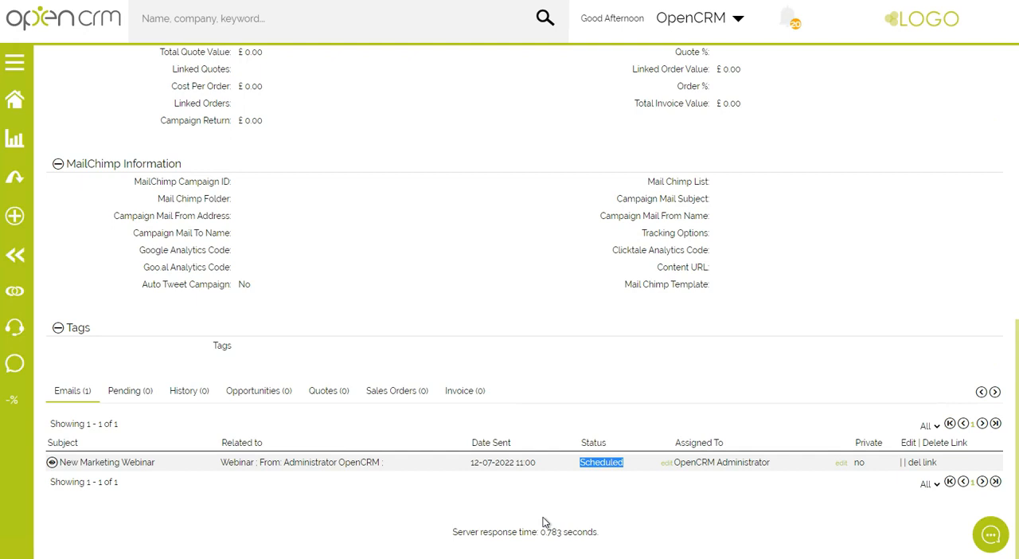
click(568, 484)
drag(581, 465, 622, 466)
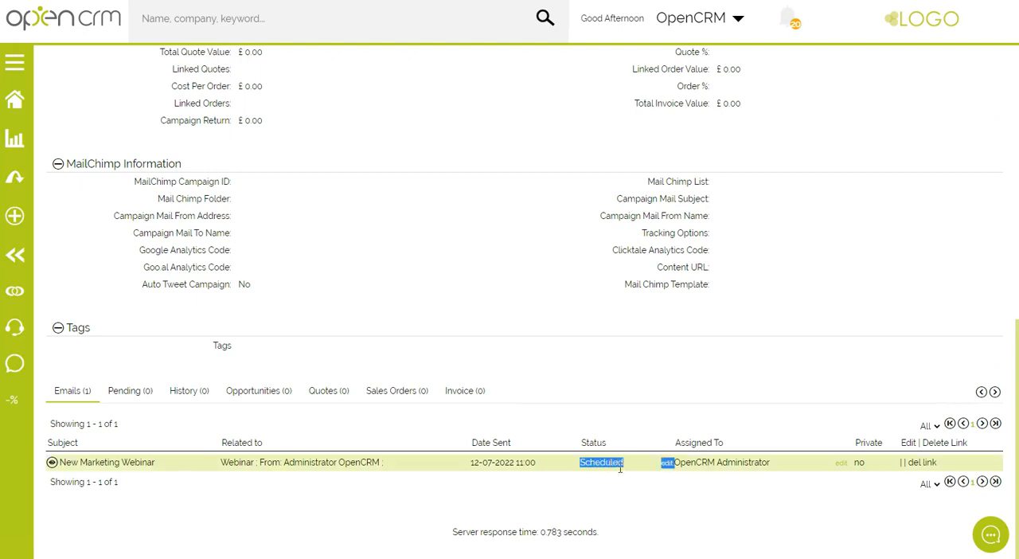
click(608, 485)
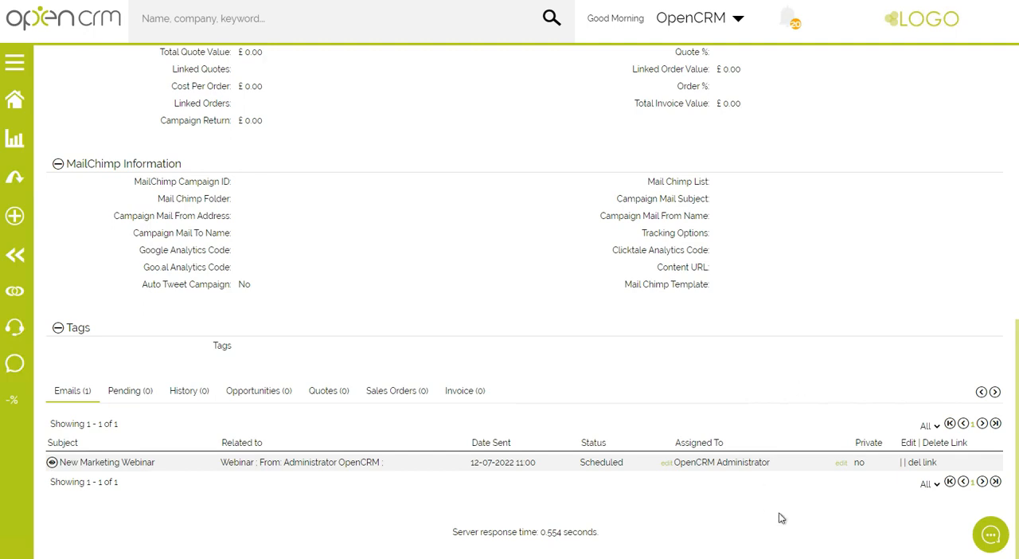
Search the help knowledgebase for "merge variables" and open the Email Merge Variables article.
click(993, 537)
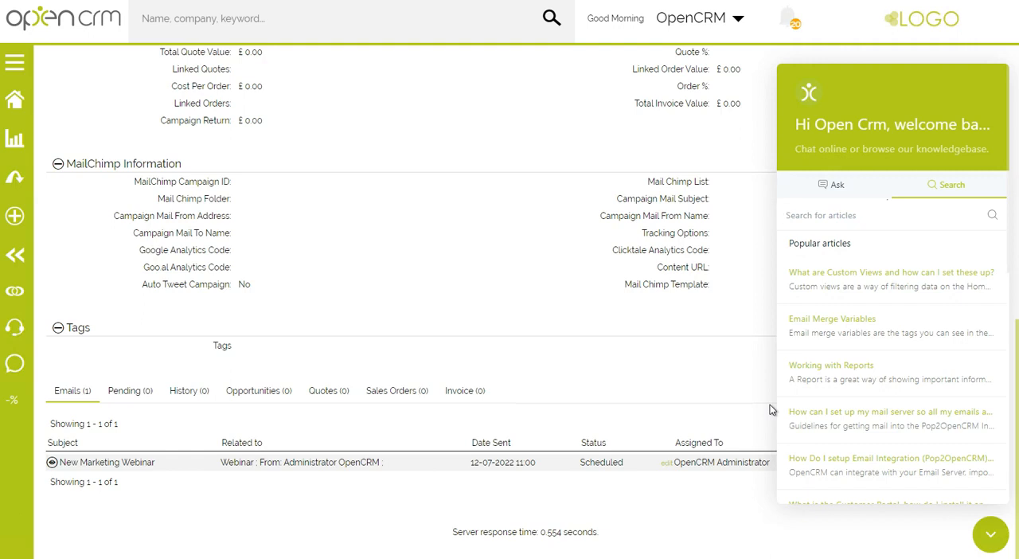
text(merge variables)
key(Return)
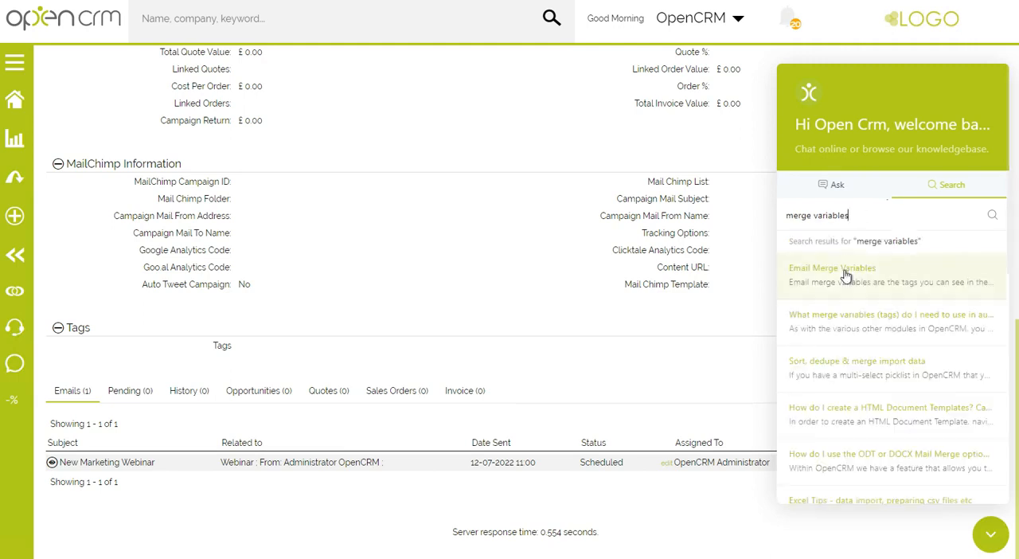
click(846, 276)
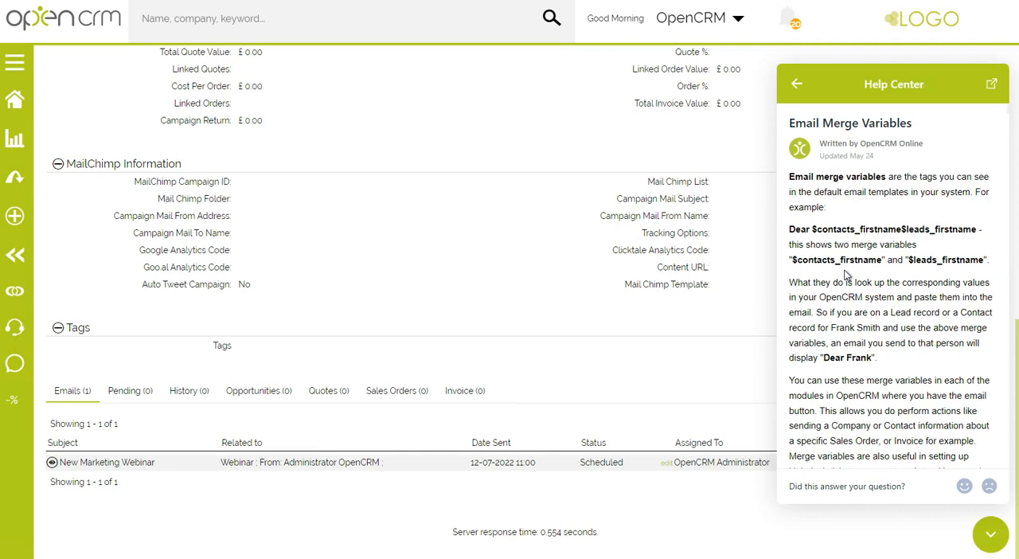
Look through the Email Merge Variables article and open it as a full help centre page.
scroll(860, 255, down, 5)
scroll(866, 252, down, 10)
scroll(868, 279, up, 15)
click(992, 86)
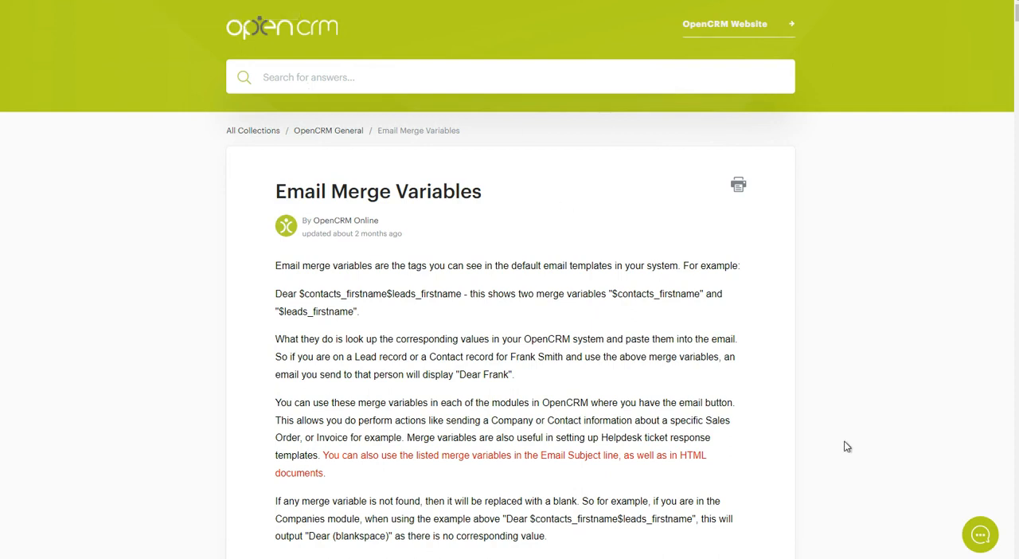
Start a new support chat conversation and write the message "I need help with a campaign".
click(986, 535)
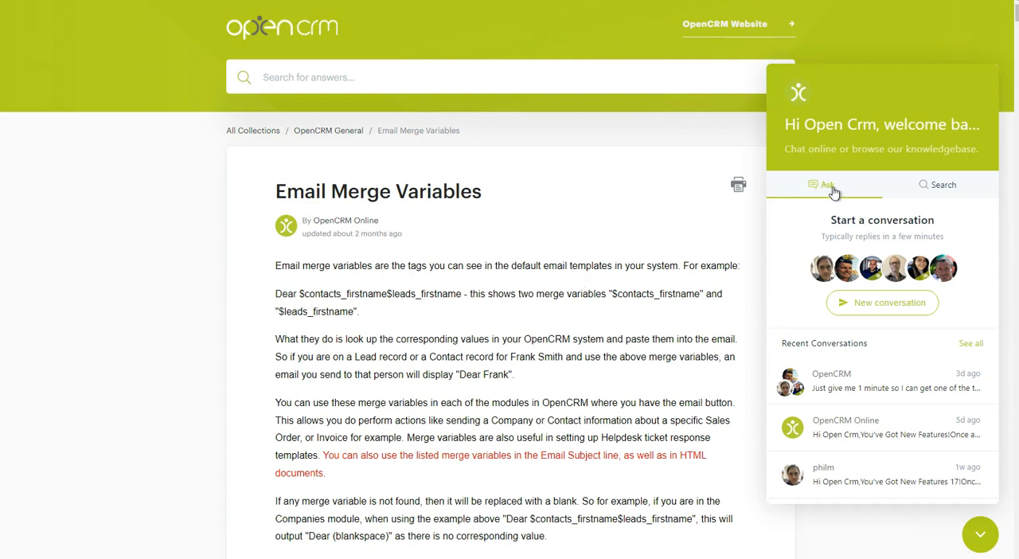
click(868, 309)
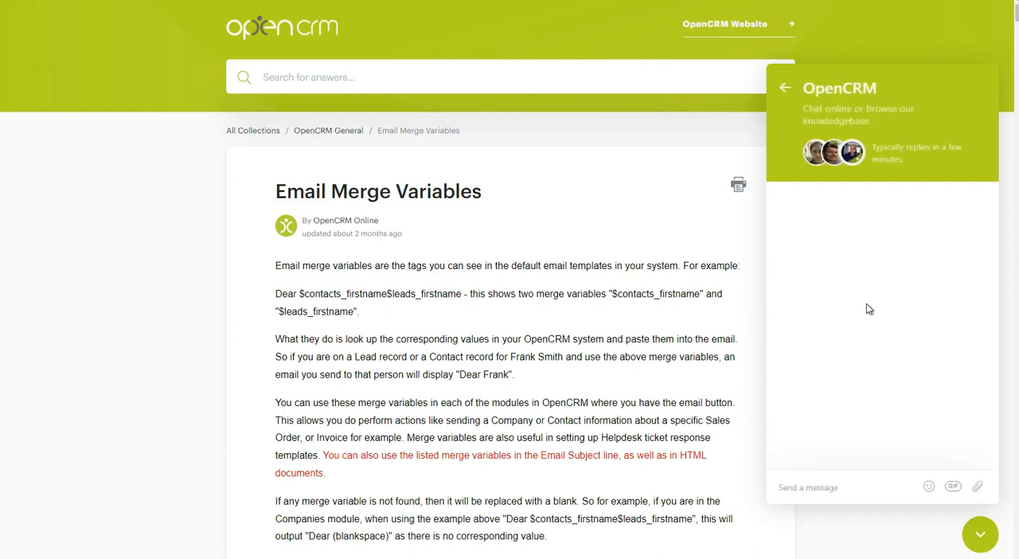
text(I need help with a campaign)
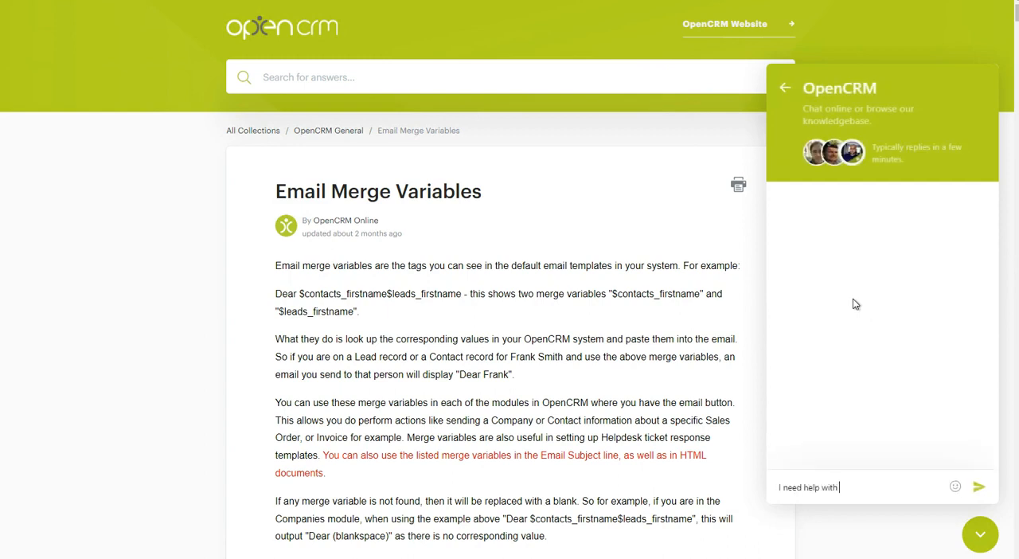